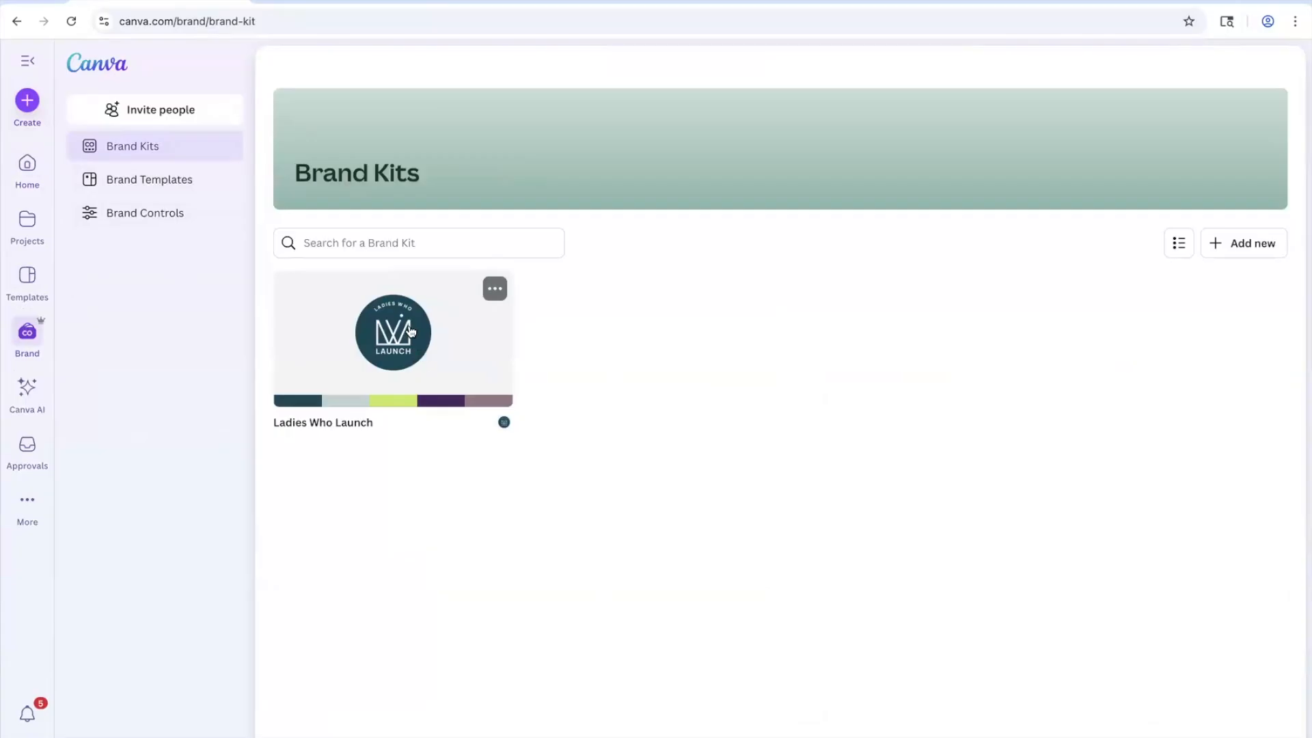
pyautogui.click(411, 332)
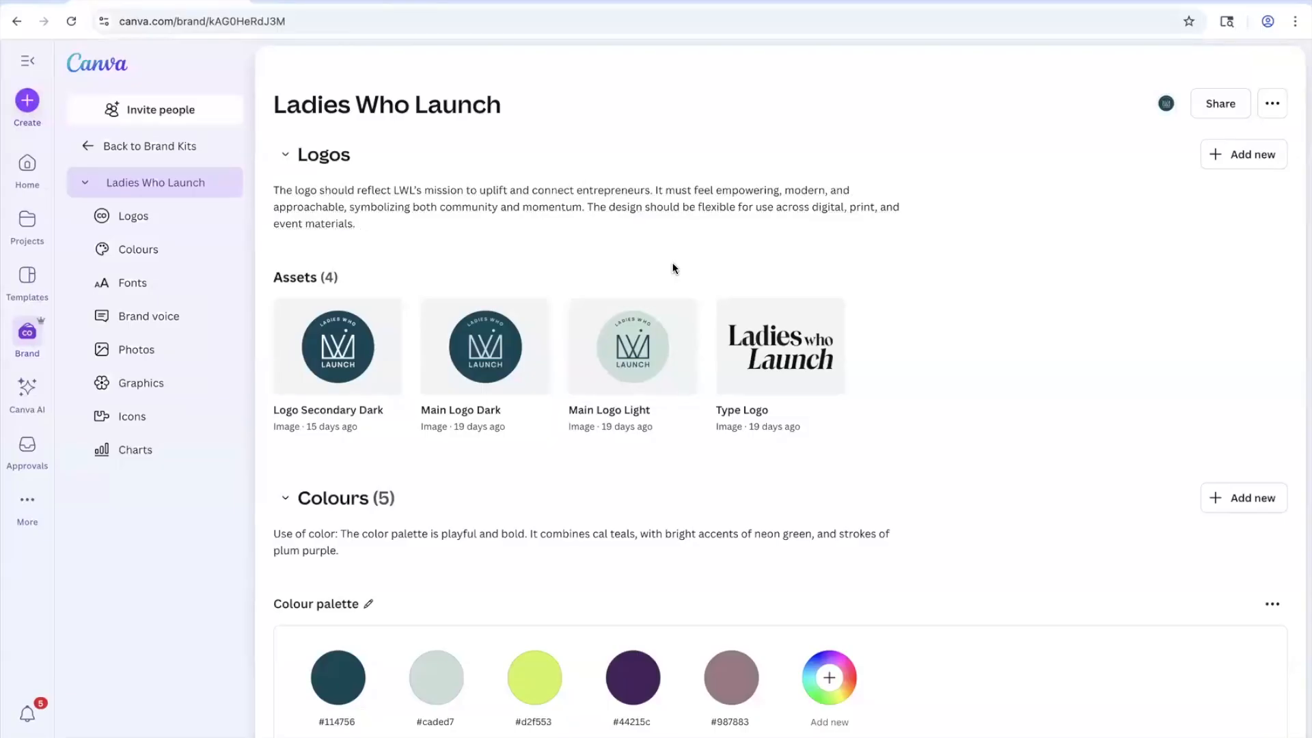
pyautogui.scroll(-6, 673, 268)
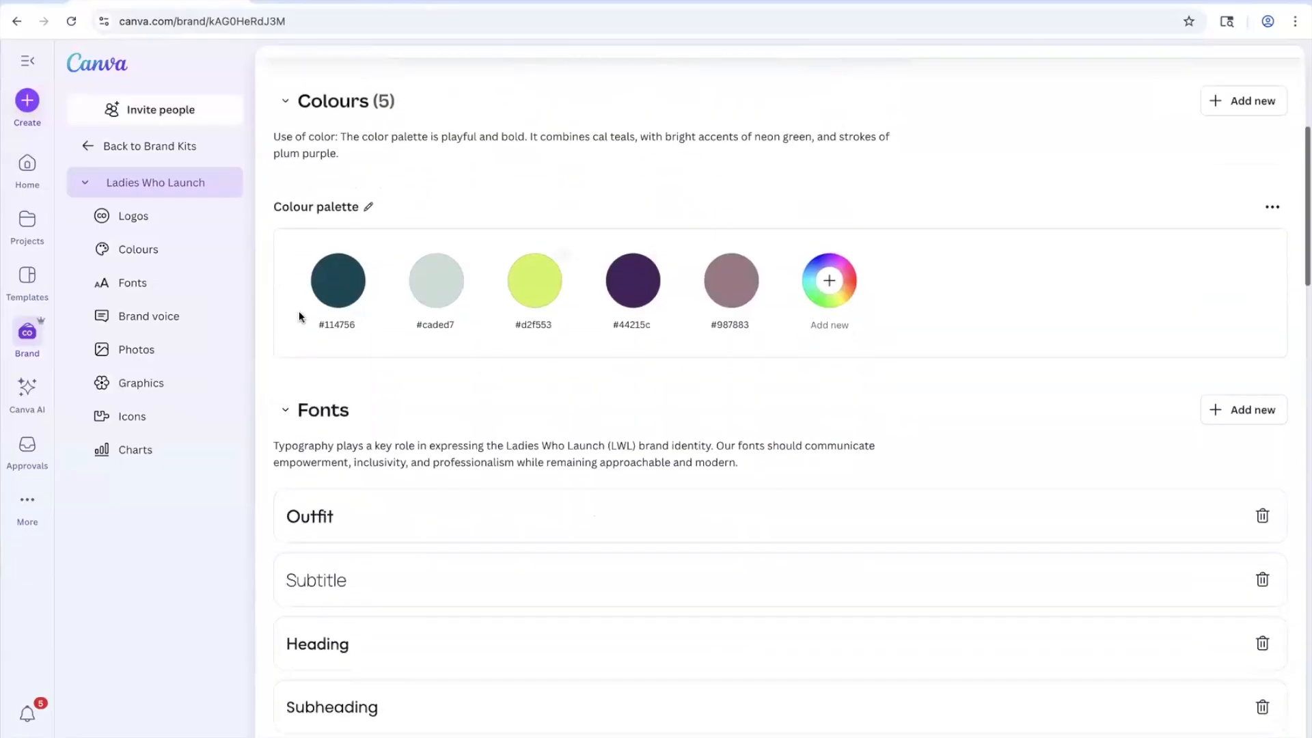
pyautogui.scroll(-3, 868, 342)
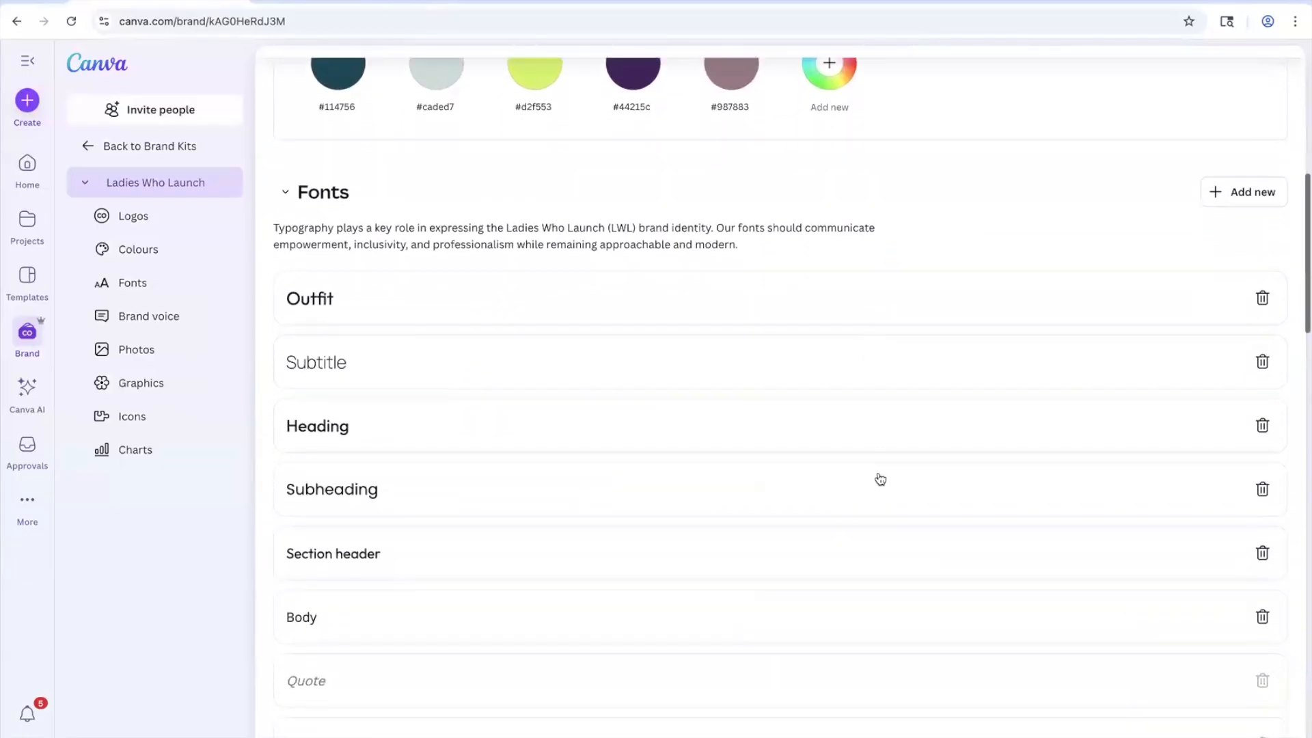
pyautogui.scroll(-1, 880, 479)
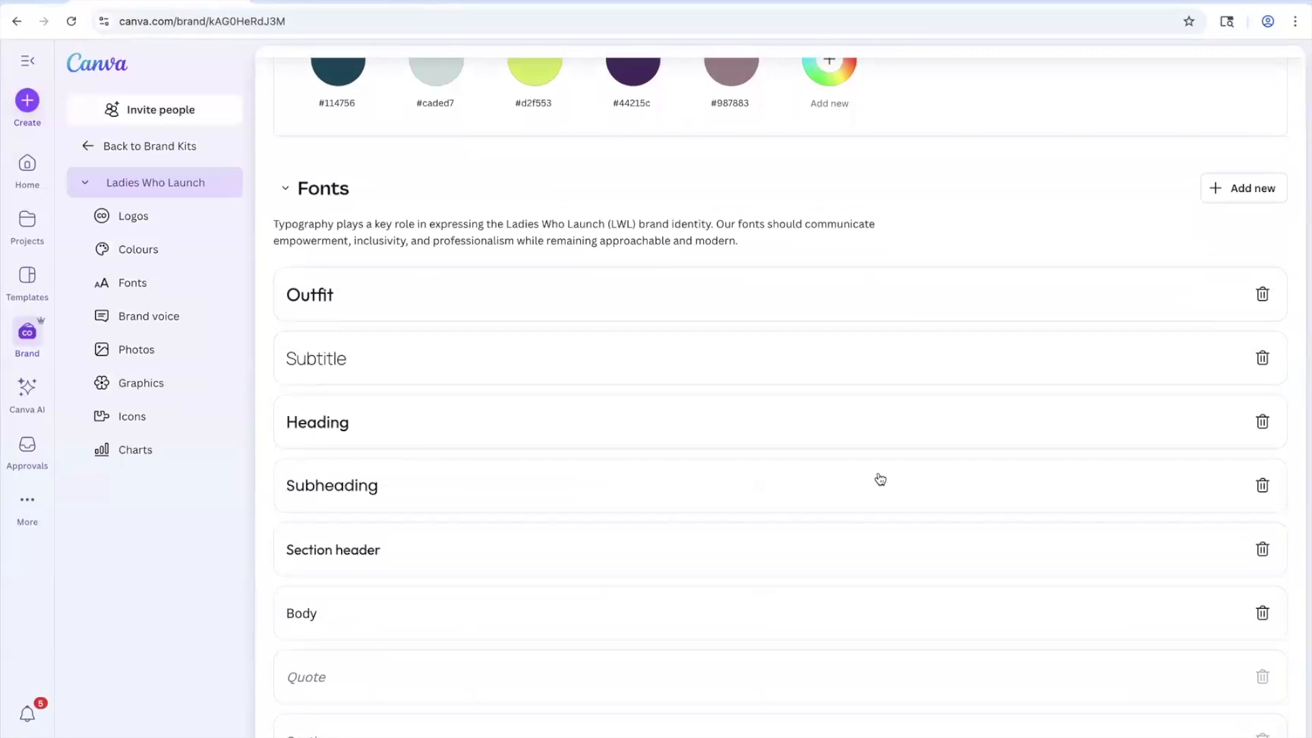
pyautogui.scroll(-5, 880, 479)
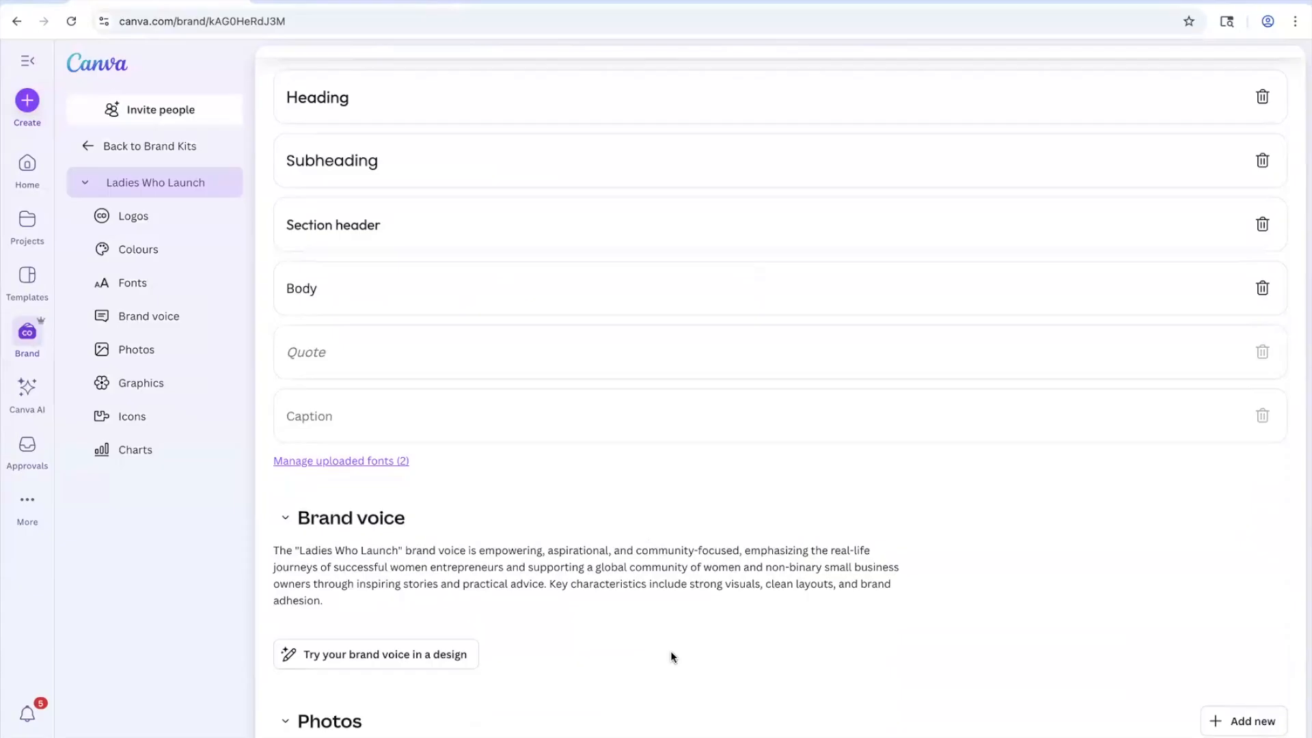
pyautogui.scroll(-7, 671, 650)
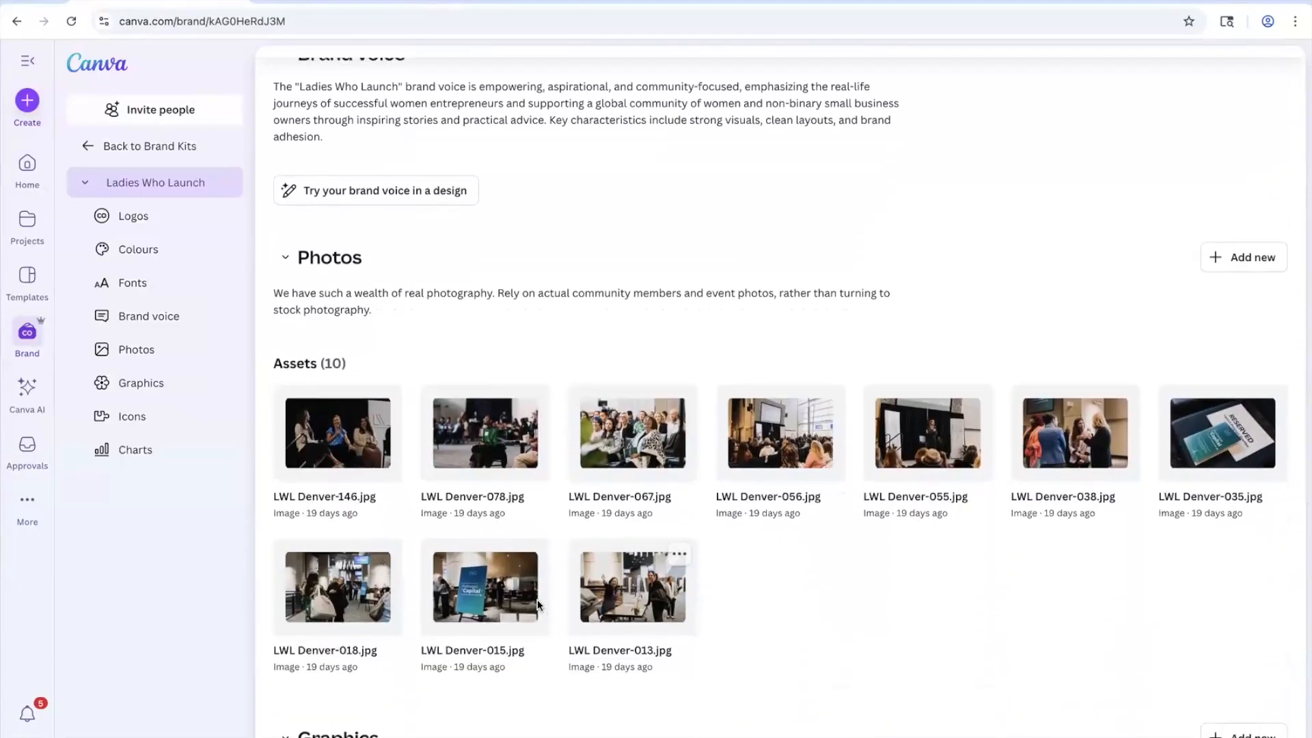
pyautogui.scroll(-4, 538, 601)
pyautogui.scroll(-6, 537, 605)
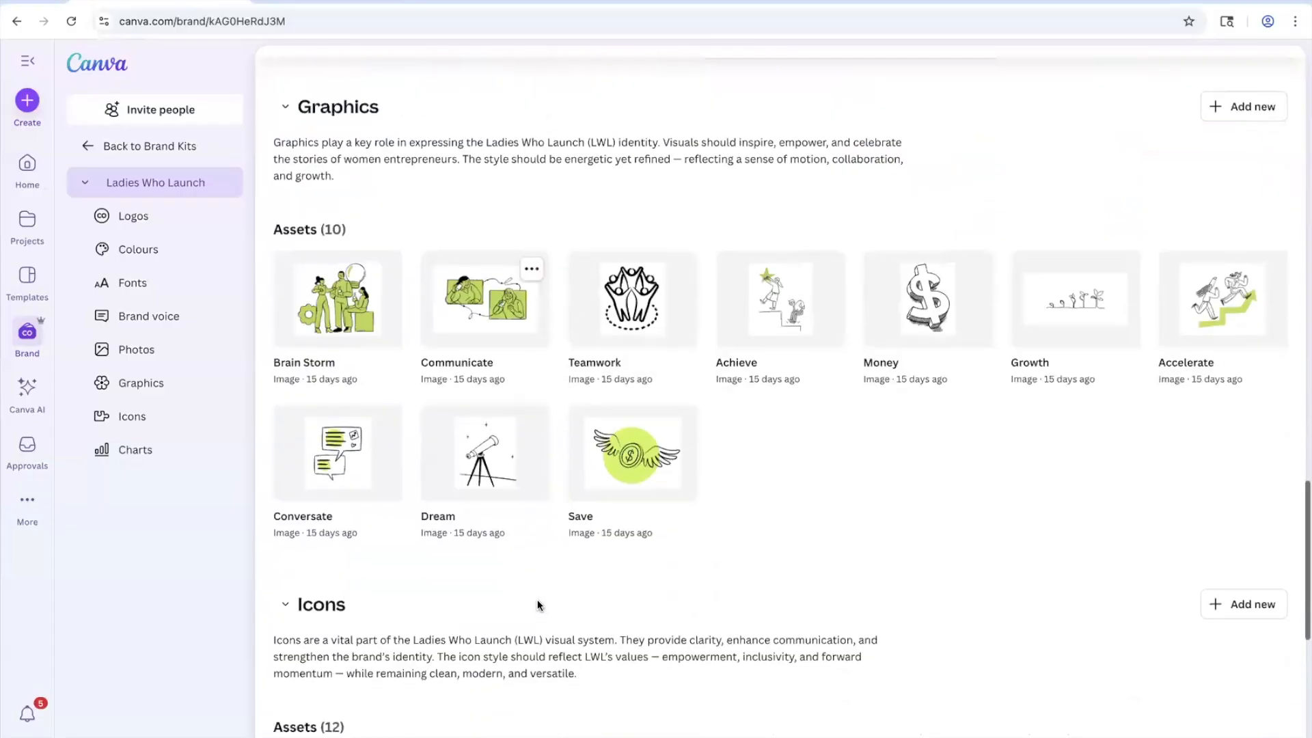
pyautogui.scroll(-8, 537, 605)
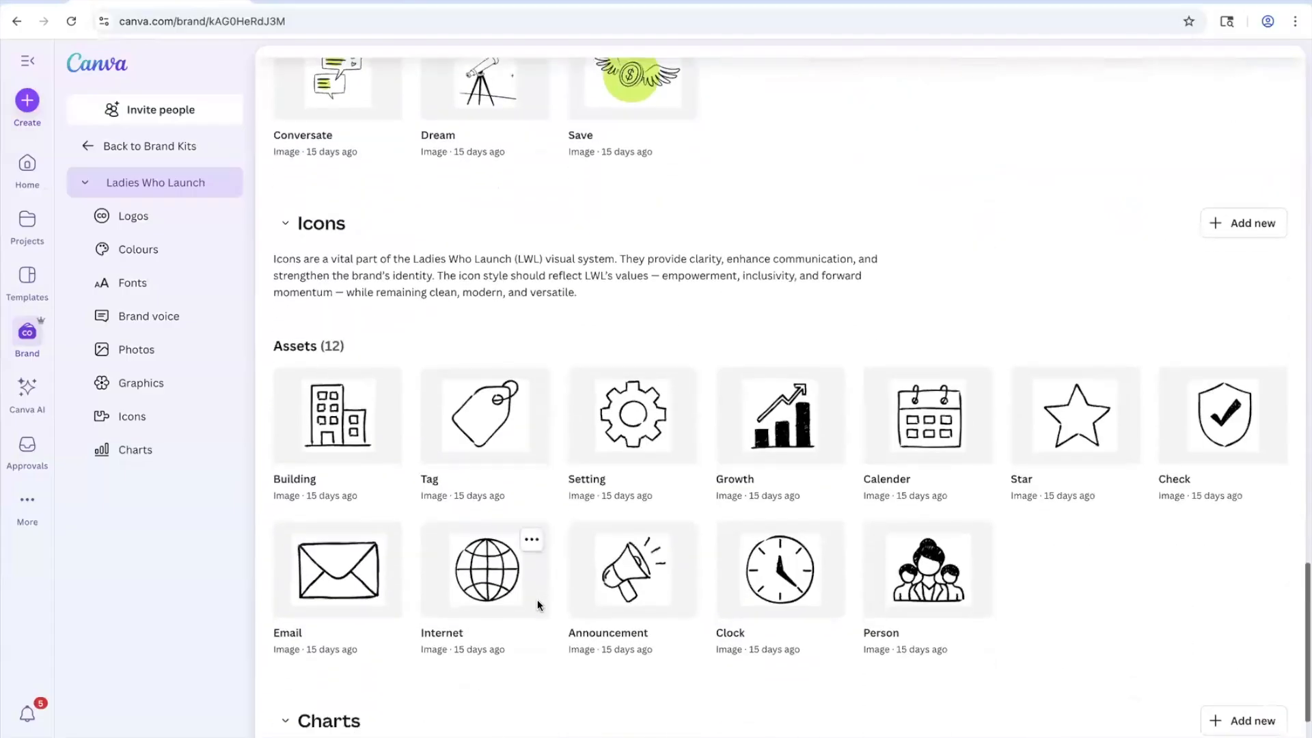
pyautogui.scroll(-2, 537, 601)
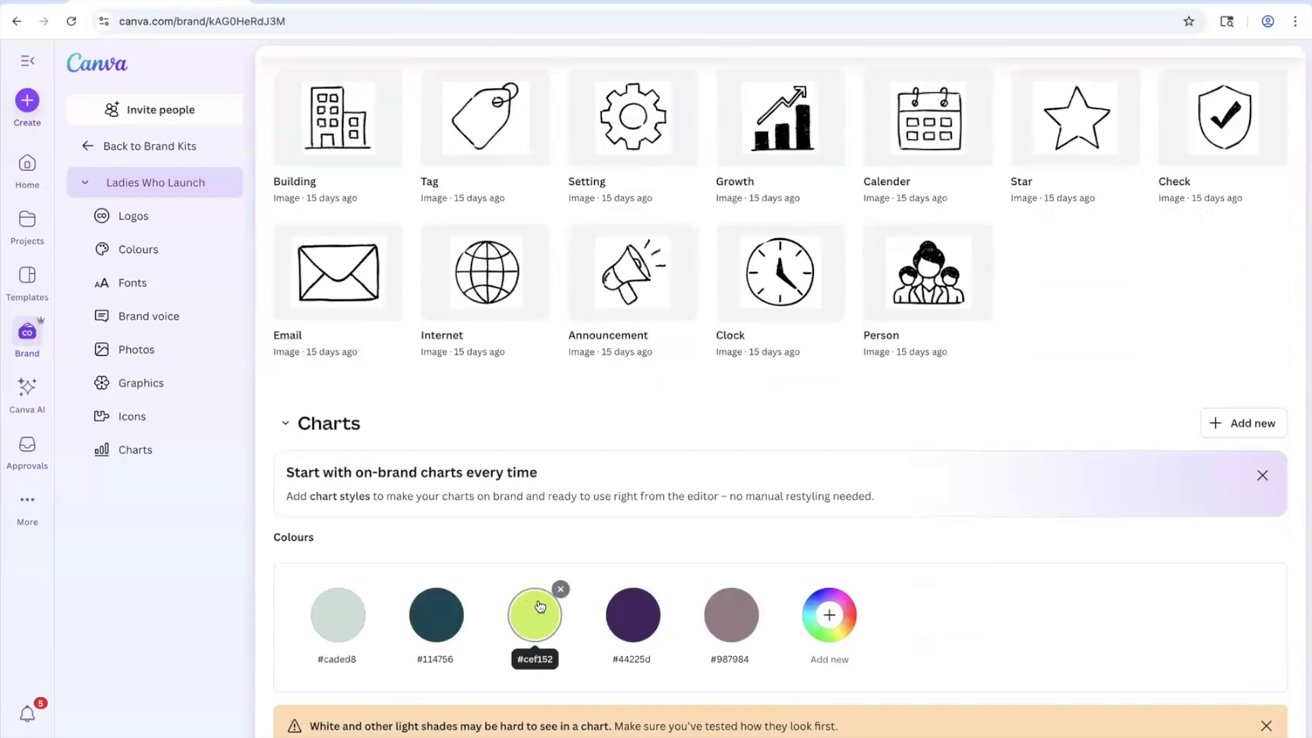
pyautogui.click(155, 157)
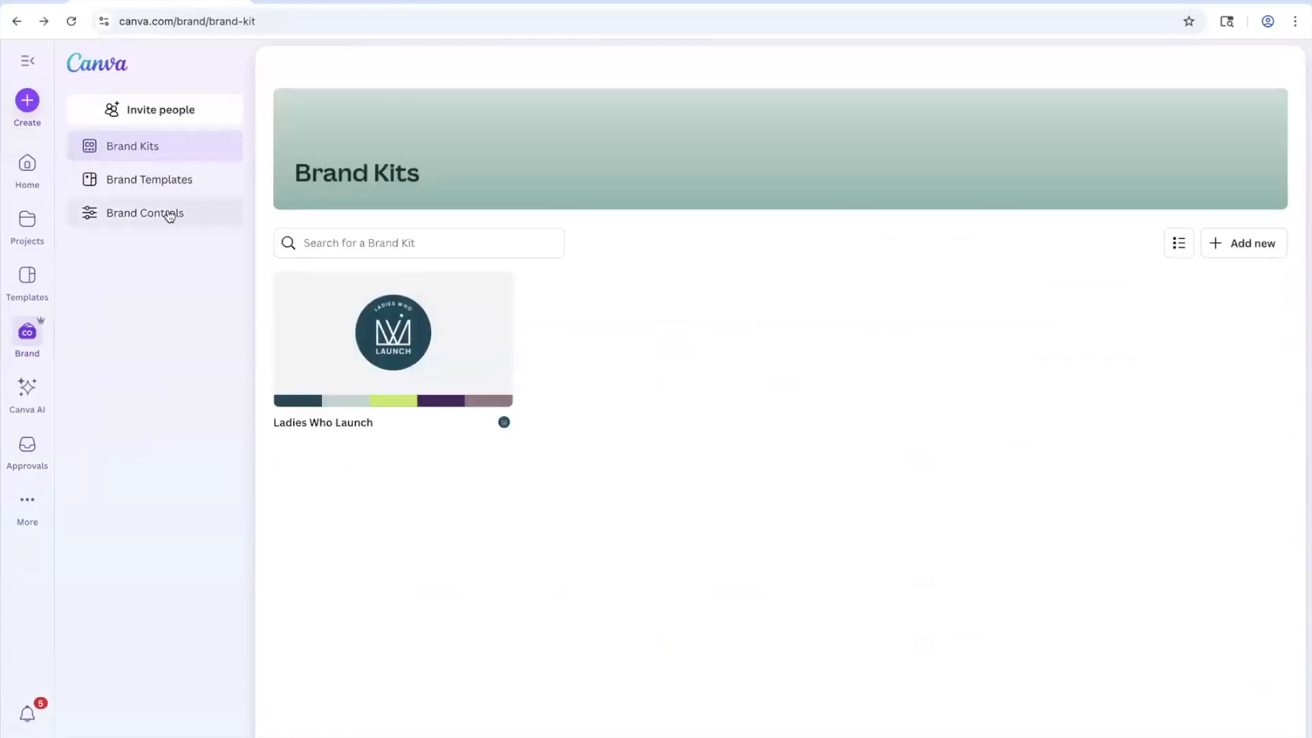
# Step: Visit the Brand Controls settings and then the Brand Templates page from the sidebar
pyautogui.click(170, 217)
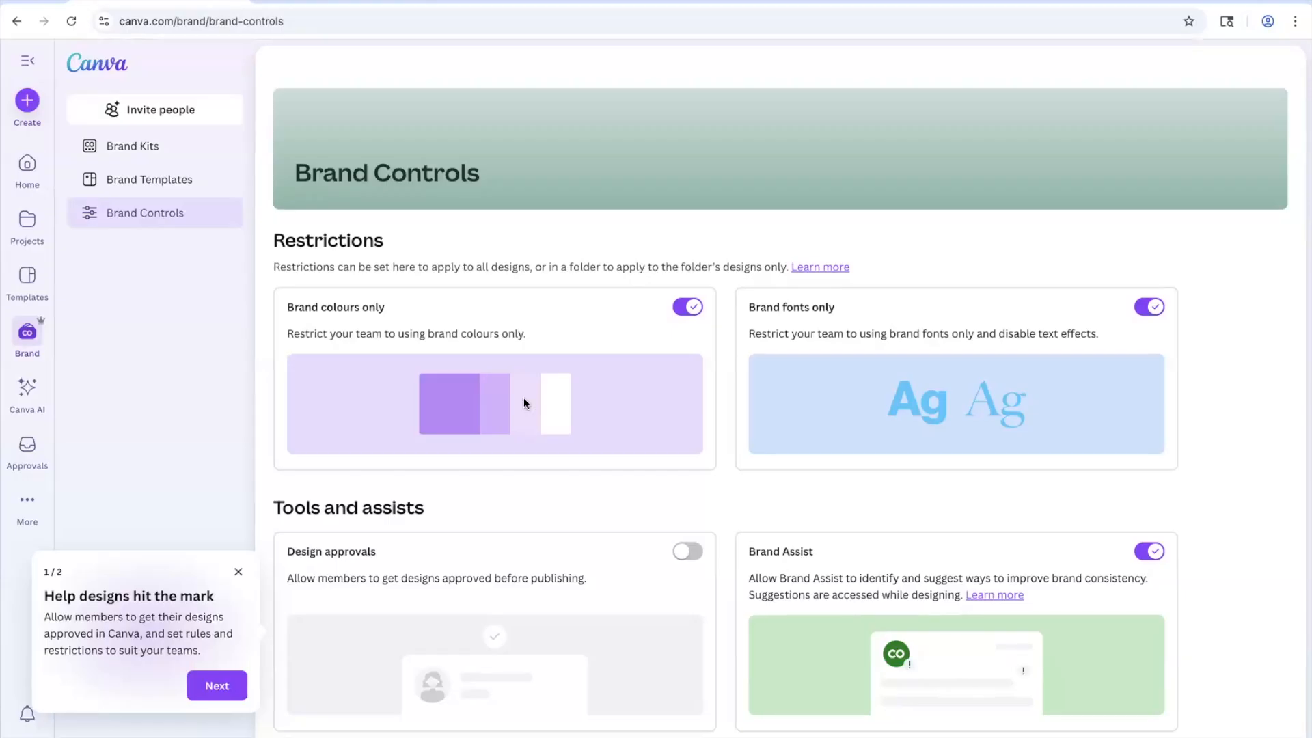
pyautogui.click(166, 192)
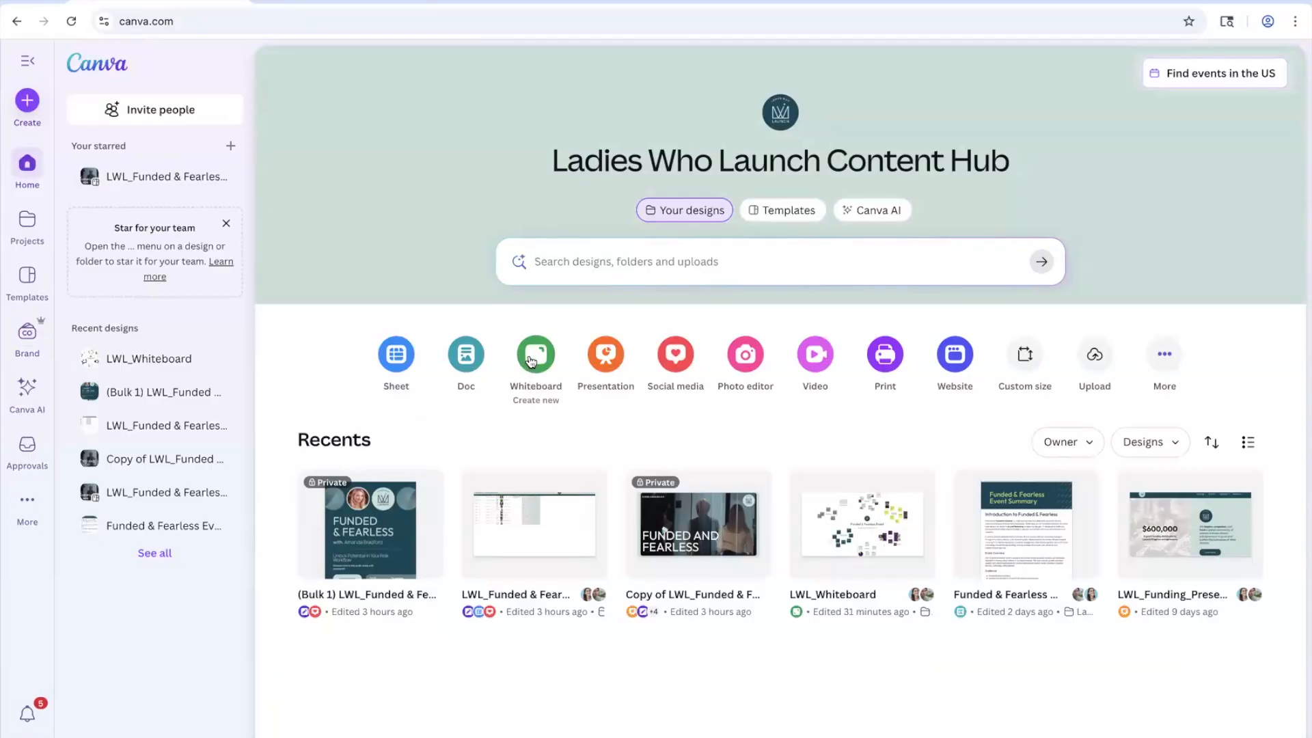
# Step: Start a new whiteboard and preview the Live Vision board template
pyautogui.click(531, 361)
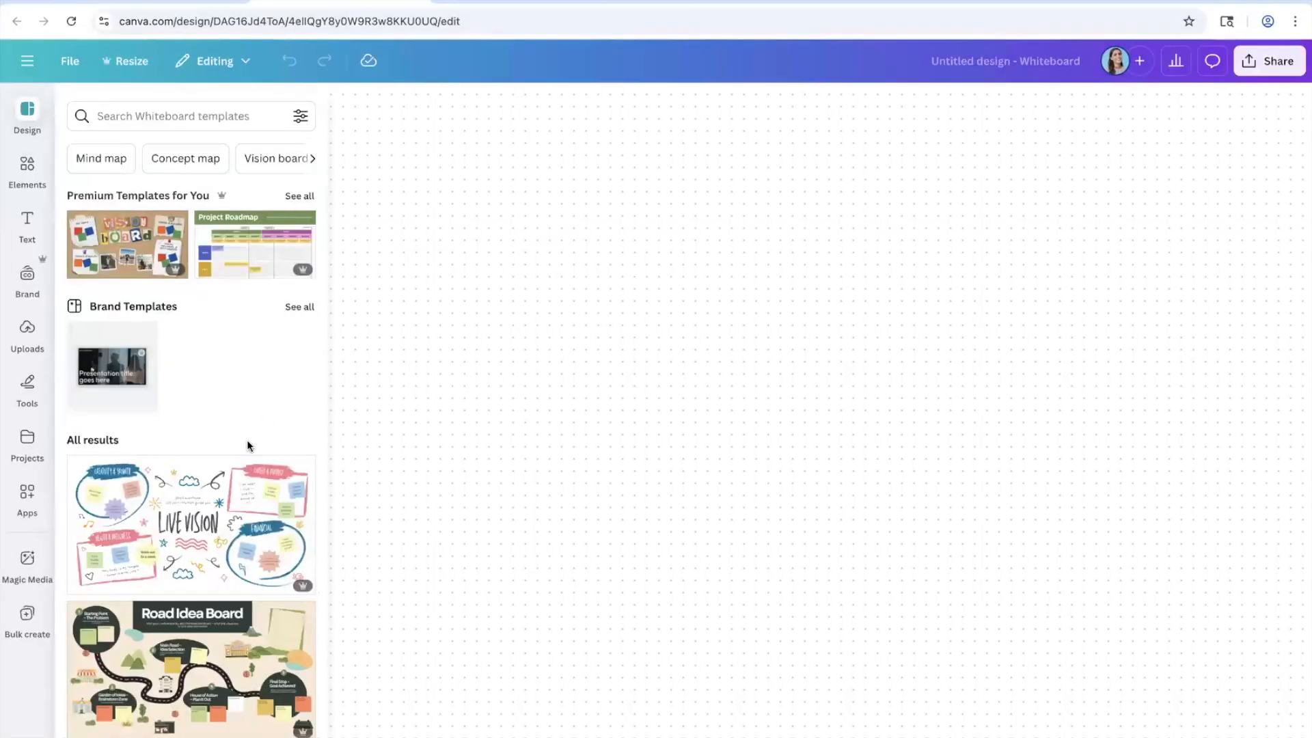
pyautogui.scroll(-2, 247, 440)
pyautogui.click(191, 411)
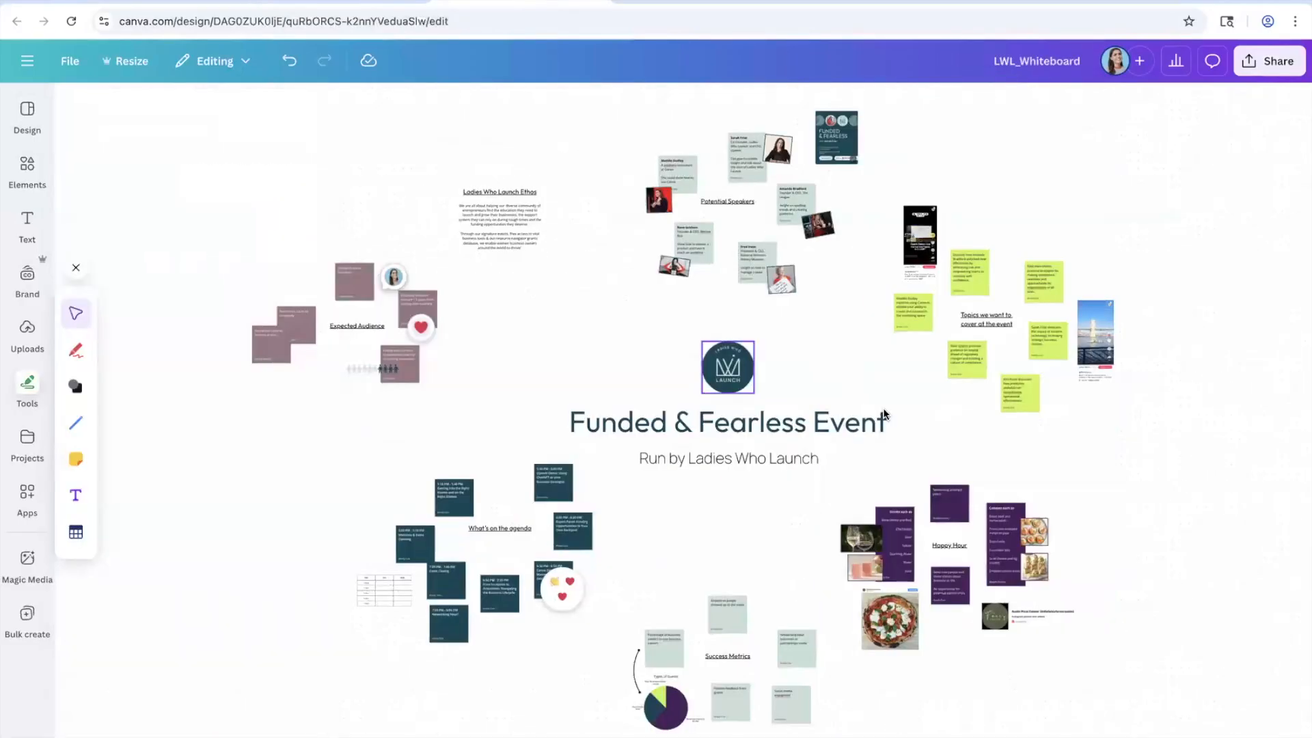
# Step: Scroll up the board and select the Funded & Fearless promo image
pyautogui.scroll(2, 883, 415)
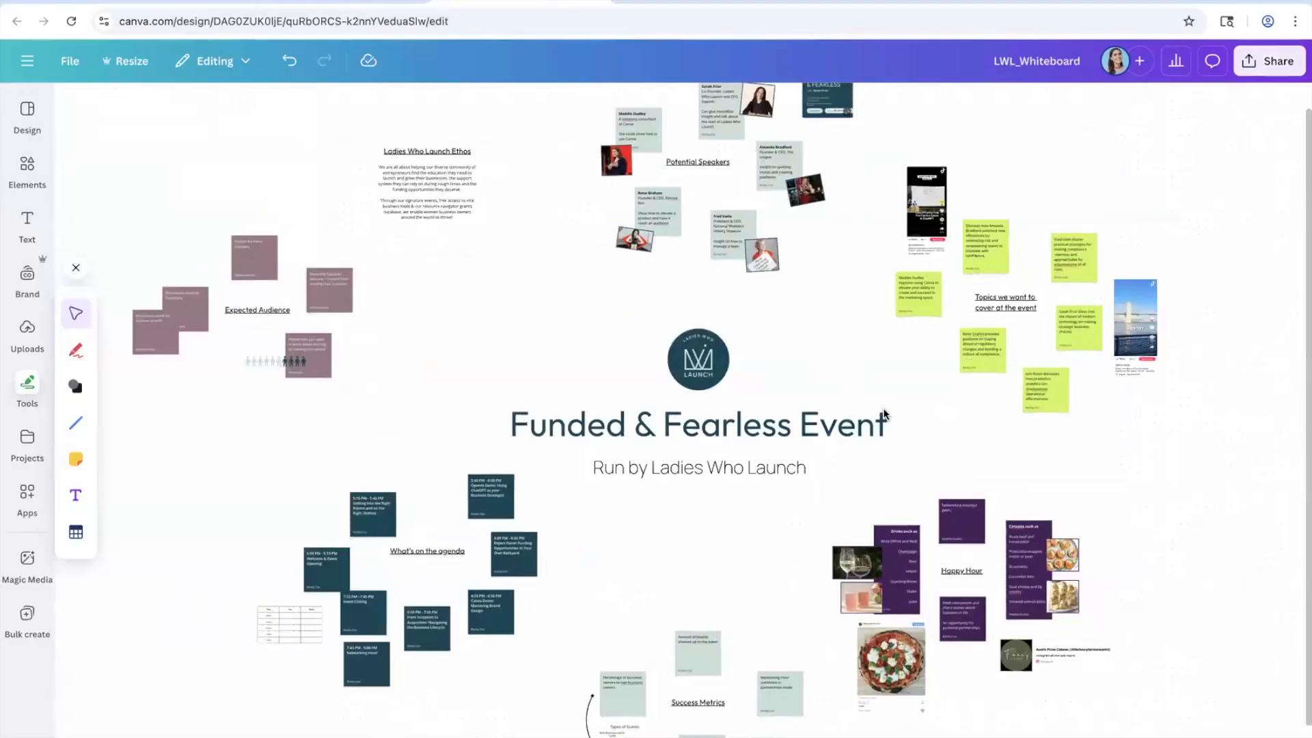
pyautogui.scroll(3, 884, 415)
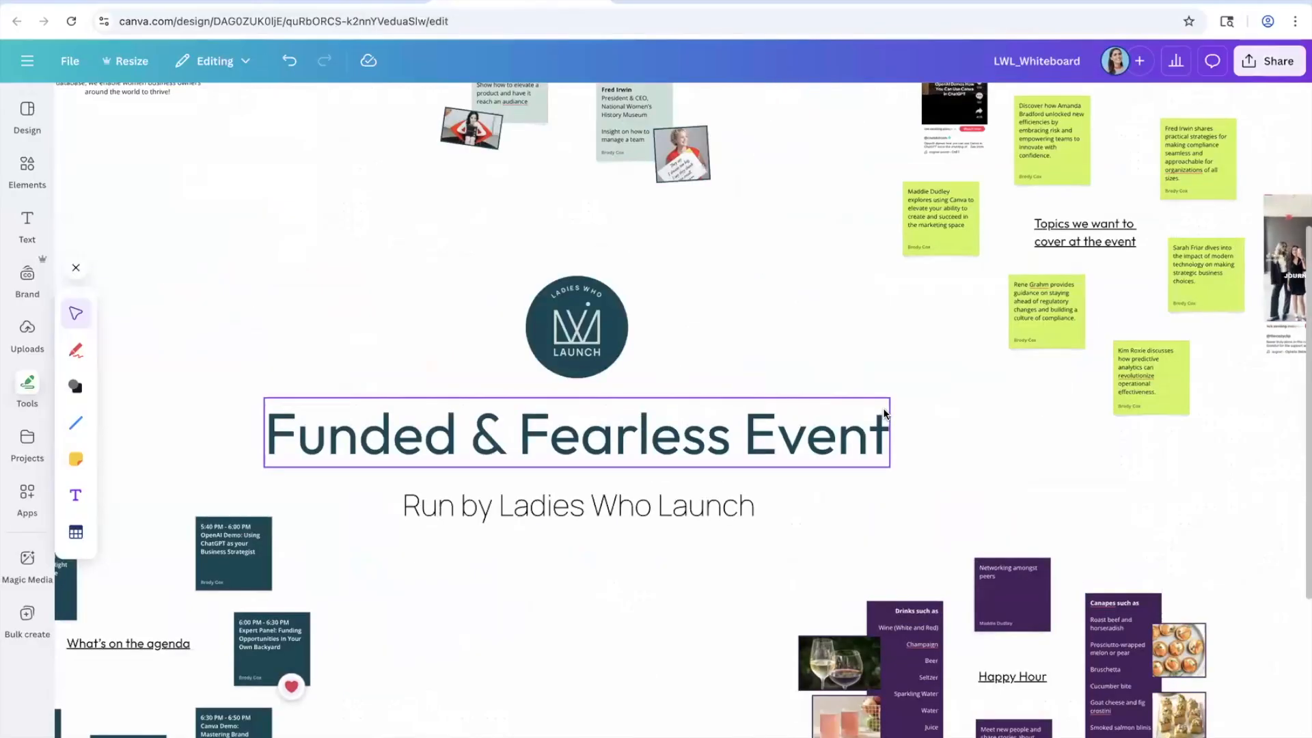
pyautogui.scroll(1, 756, 493)
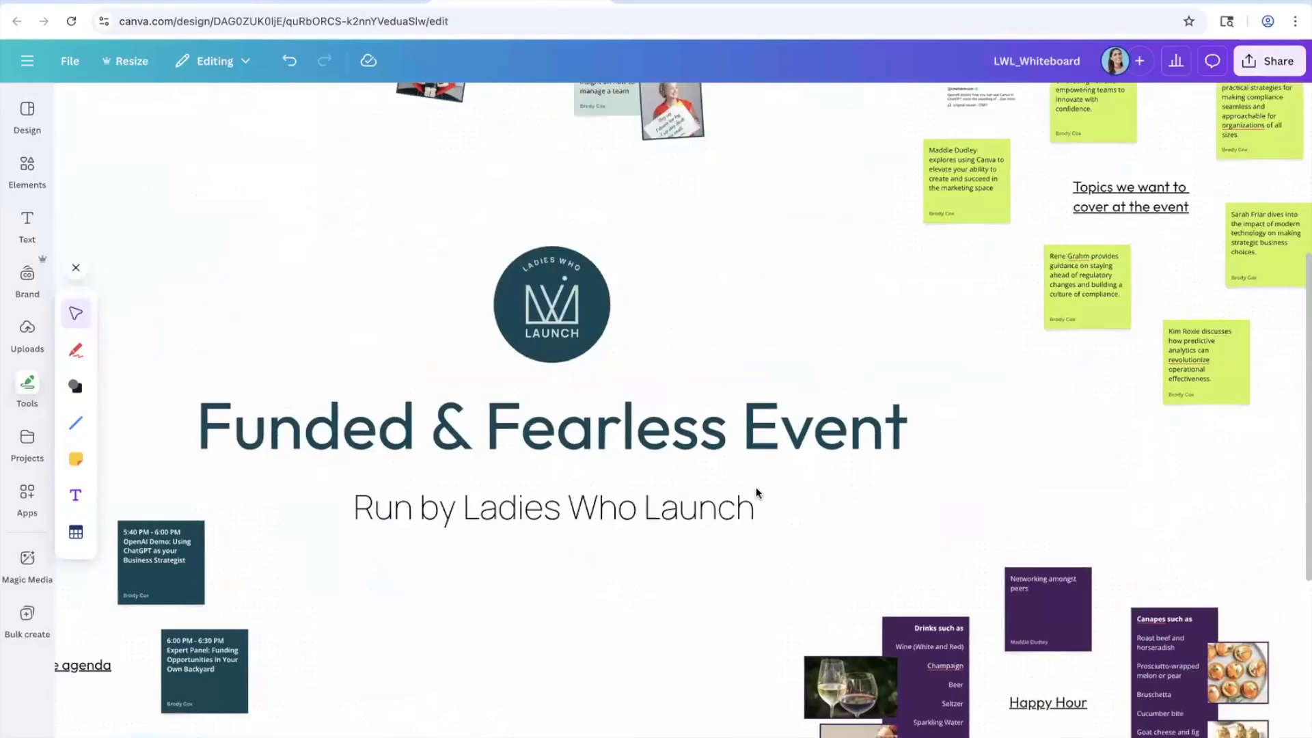
pyautogui.scroll(2, 757, 493)
pyautogui.scroll(5, 757, 493)
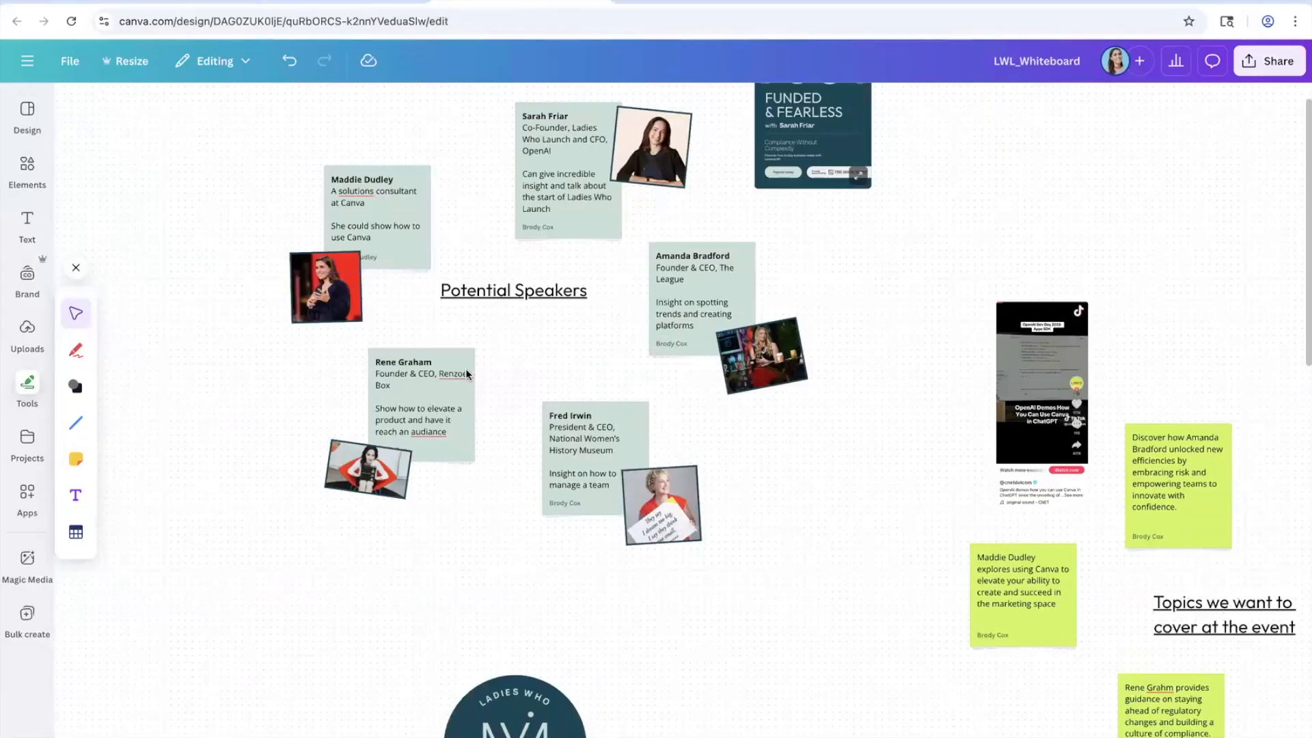
pyautogui.scroll(3, 809, 98)
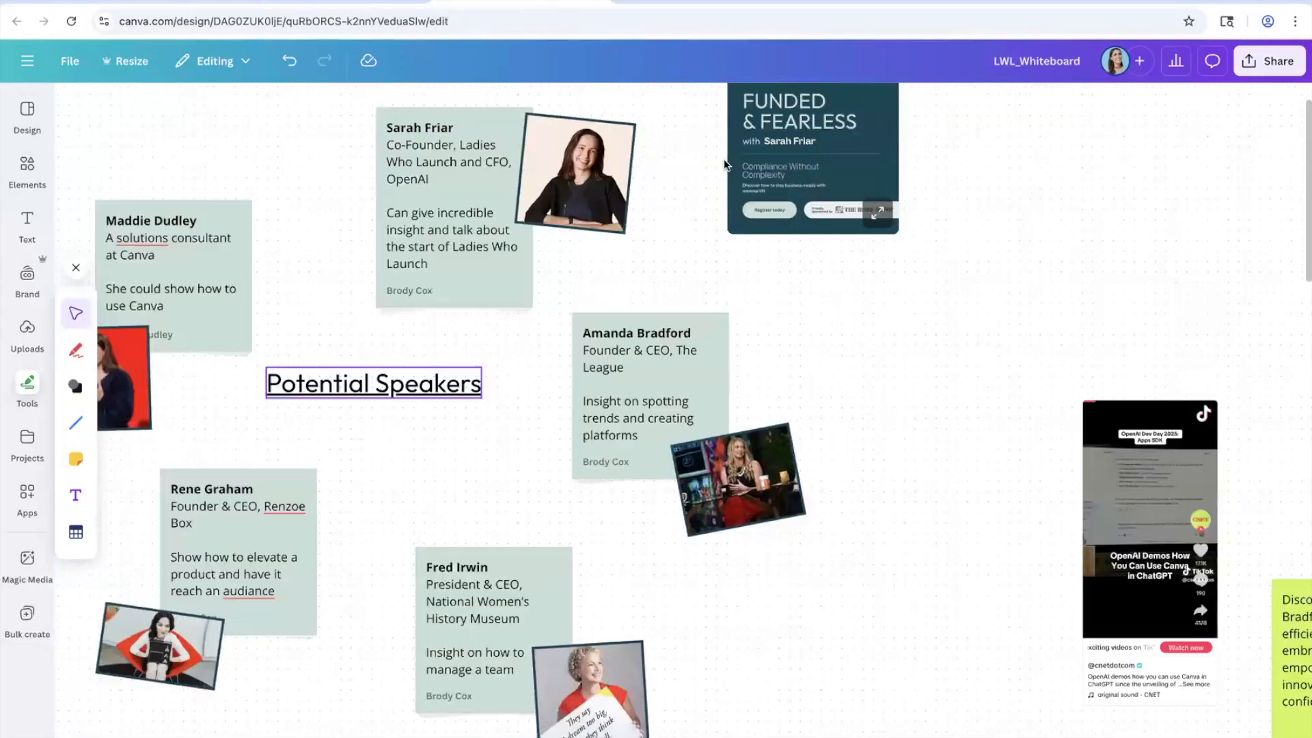
pyautogui.scroll(1, 729, 161)
pyautogui.click(729, 161)
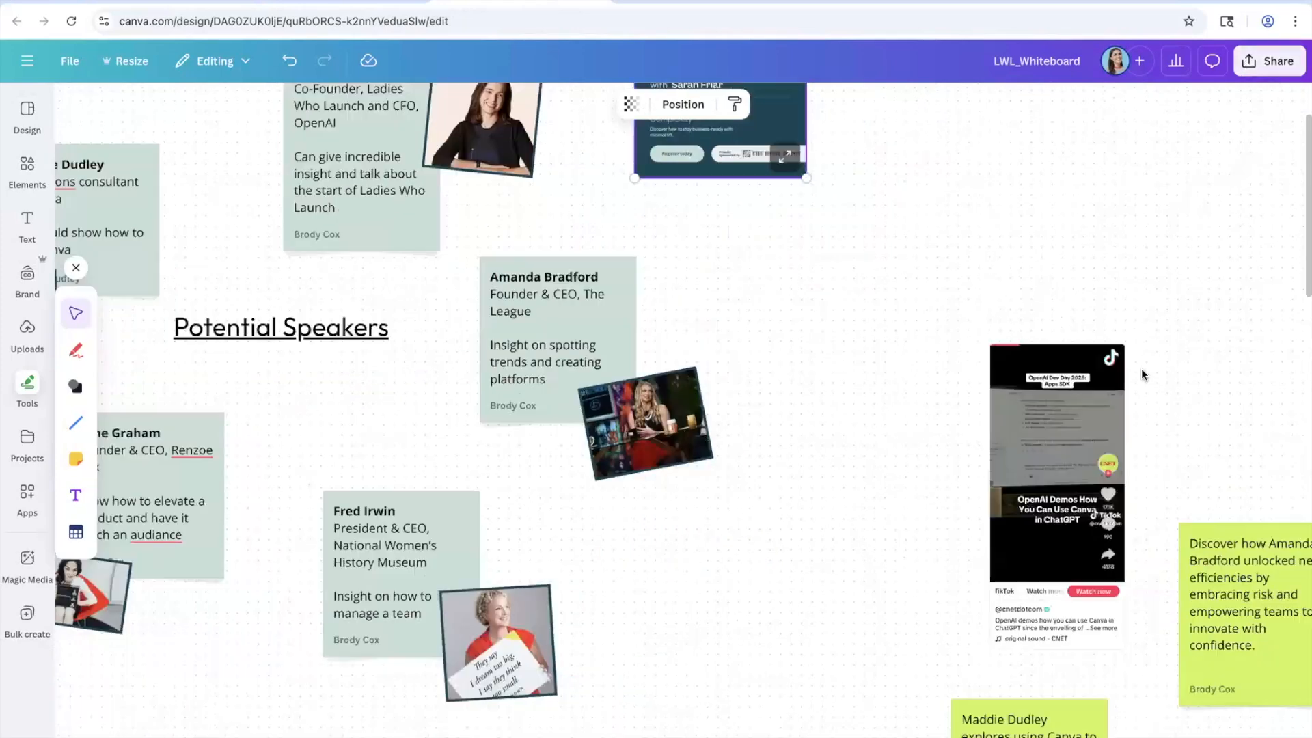
# Step: Pan across the board to the TikTok video embed and the sections beyond it
pyautogui.scroll(-3, 1128, 375)
pyautogui.hscroll(2, 1128, 376)
pyautogui.scroll(-4, 835, 313)
pyautogui.hscroll(4, 835, 313)
pyautogui.click(795, 282)
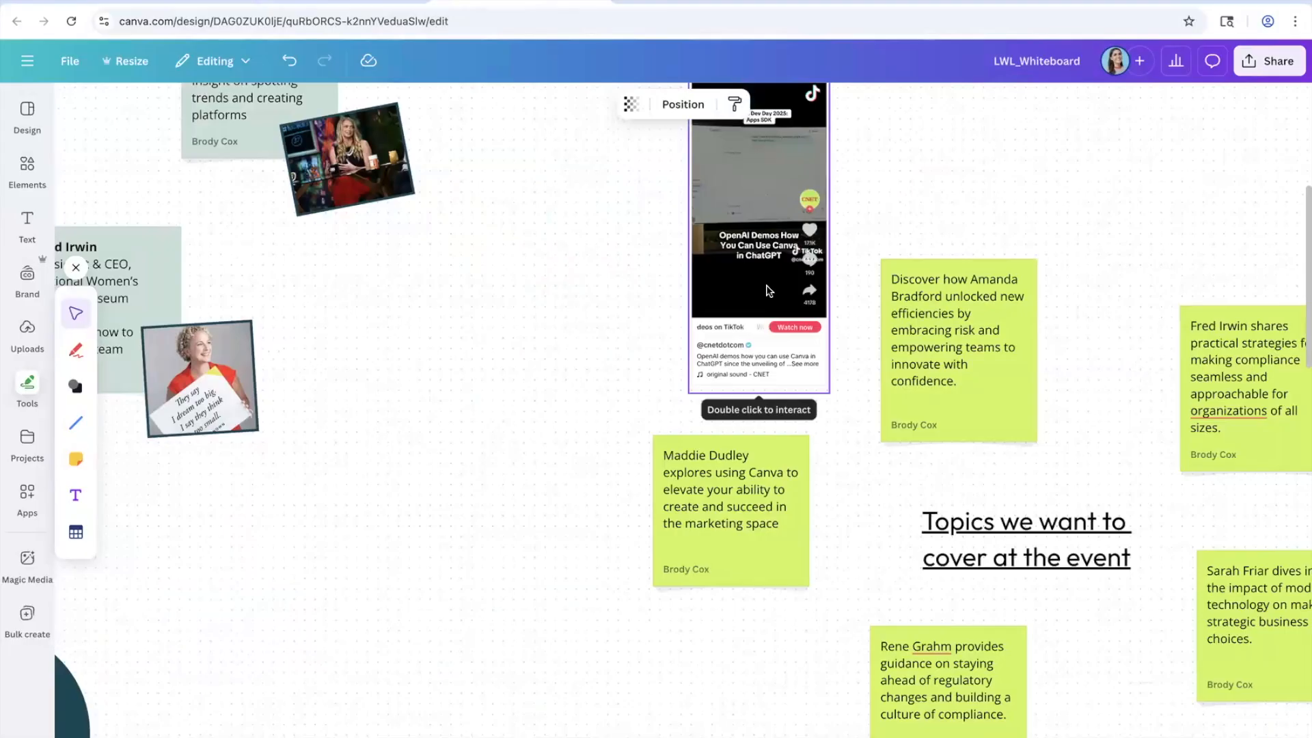
pyautogui.scroll(-2, 768, 290)
pyautogui.hscroll(1, 768, 290)
pyautogui.scroll(-15, 768, 290)
pyautogui.hscroll(1, 768, 290)
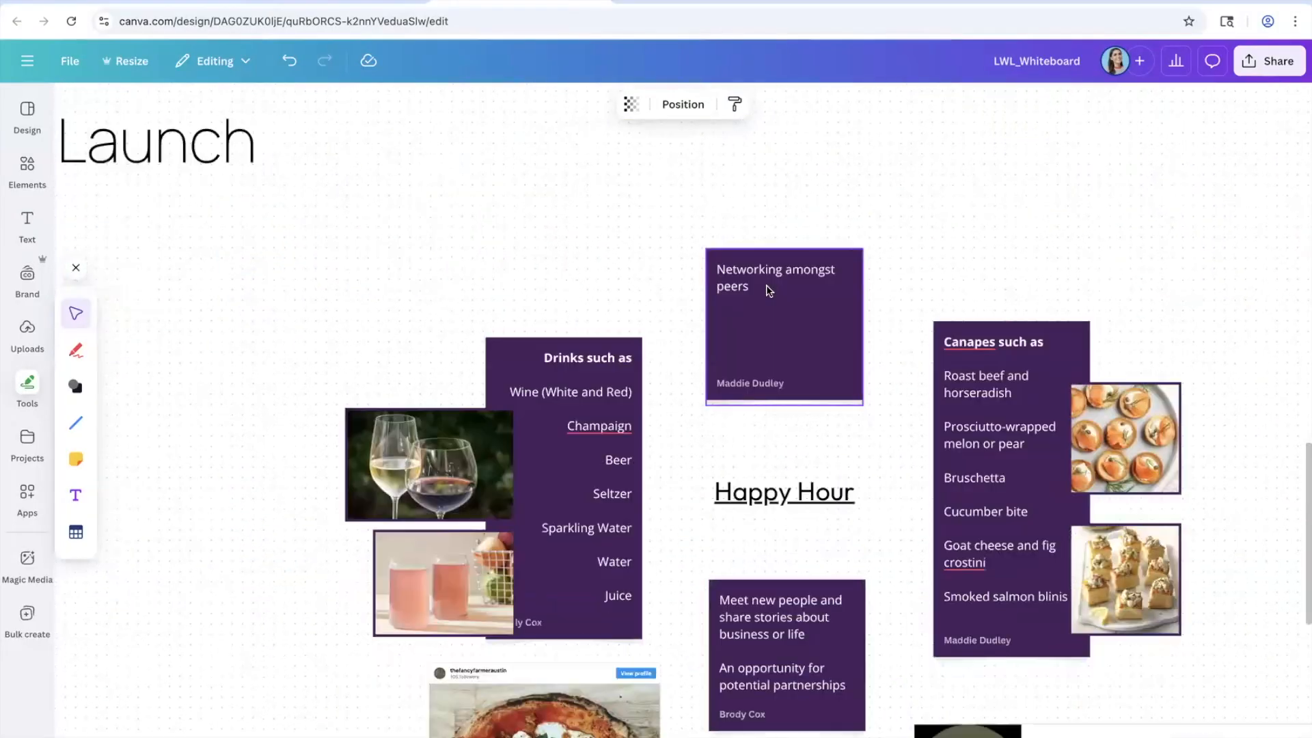
pyautogui.scroll(-3, 576, 674)
pyautogui.hscroll(-1, 576, 673)
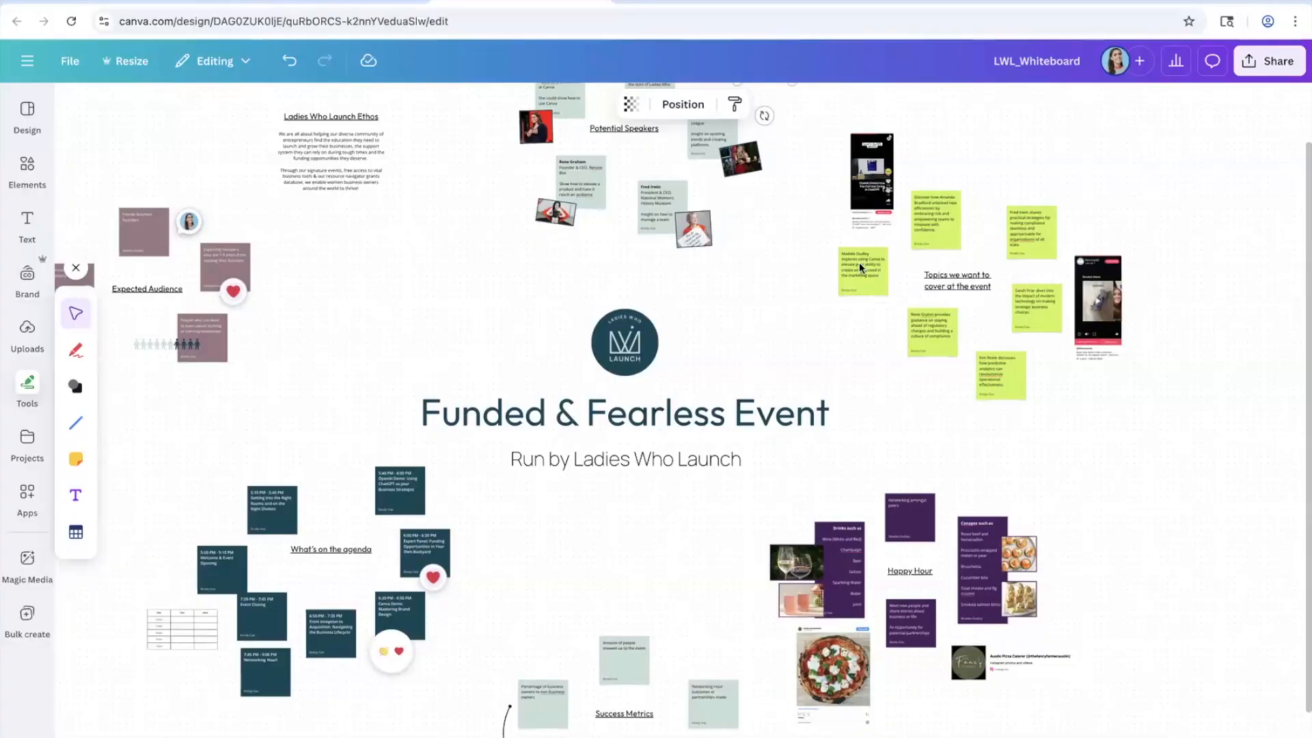
# Step: Box-select every element on the board, view the right-click actions menu, then dismiss it
pyautogui.moveTo(860, 267); pyautogui.dragTo(1145, 690)
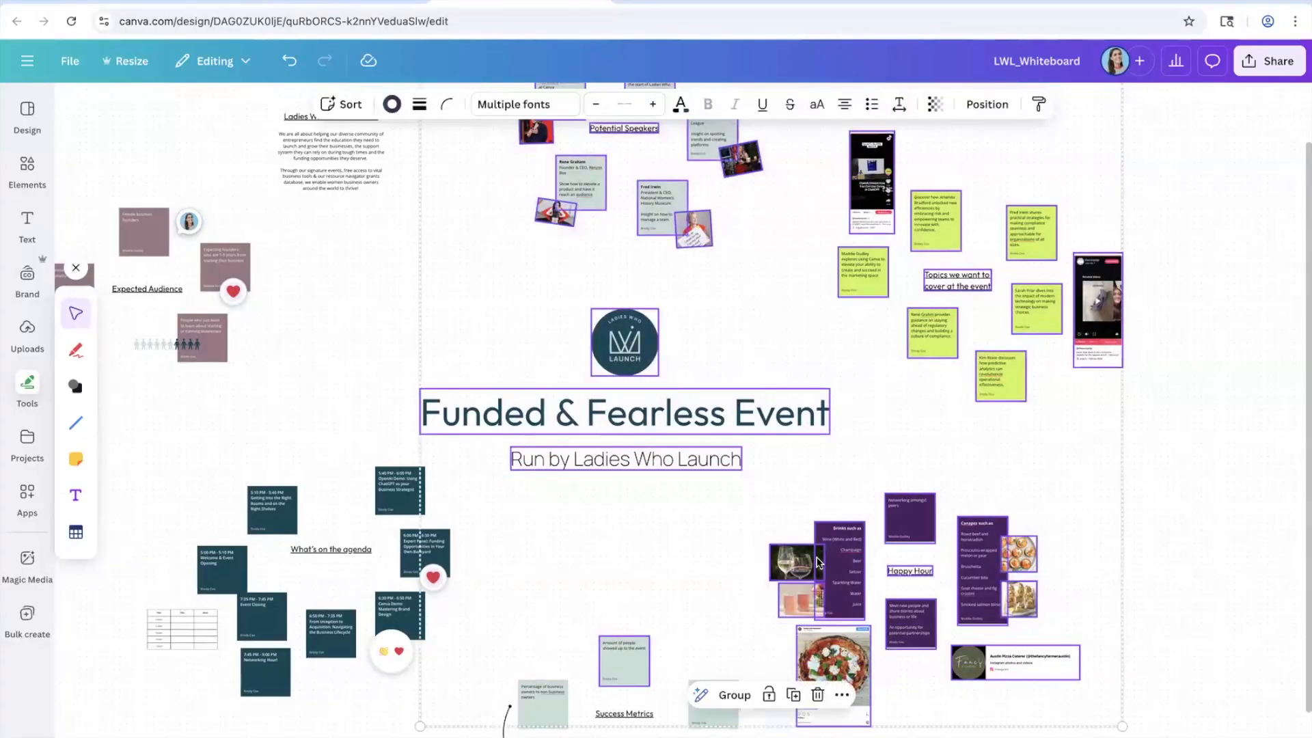
pyautogui.rightClick(894, 532)
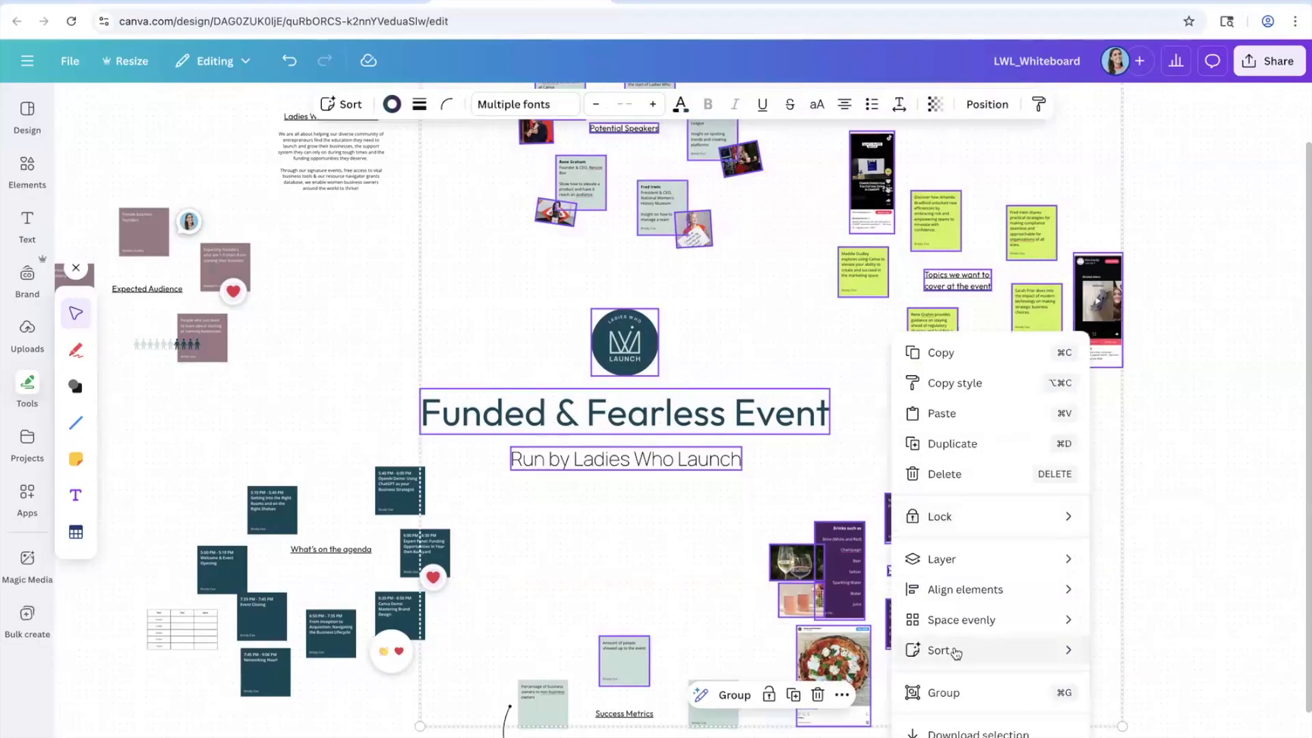
pyautogui.moveTo(956, 654)
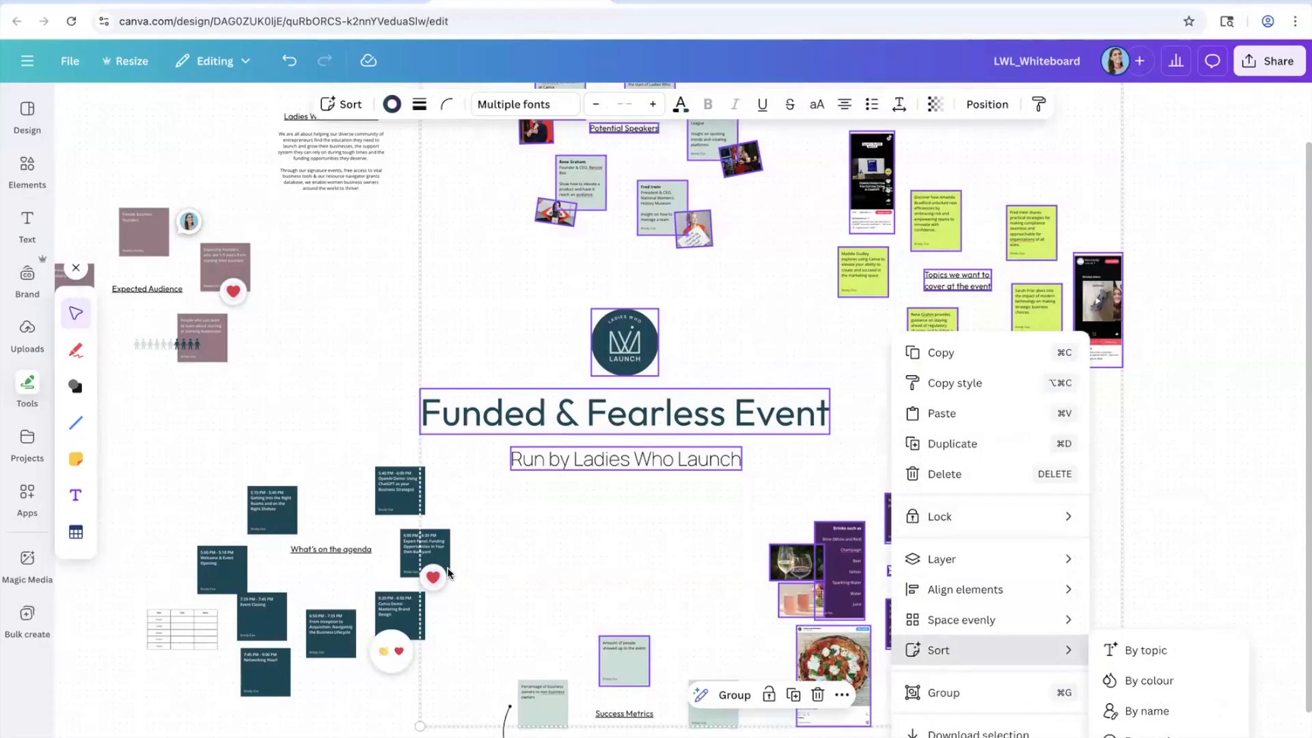
pyautogui.click(392, 236)
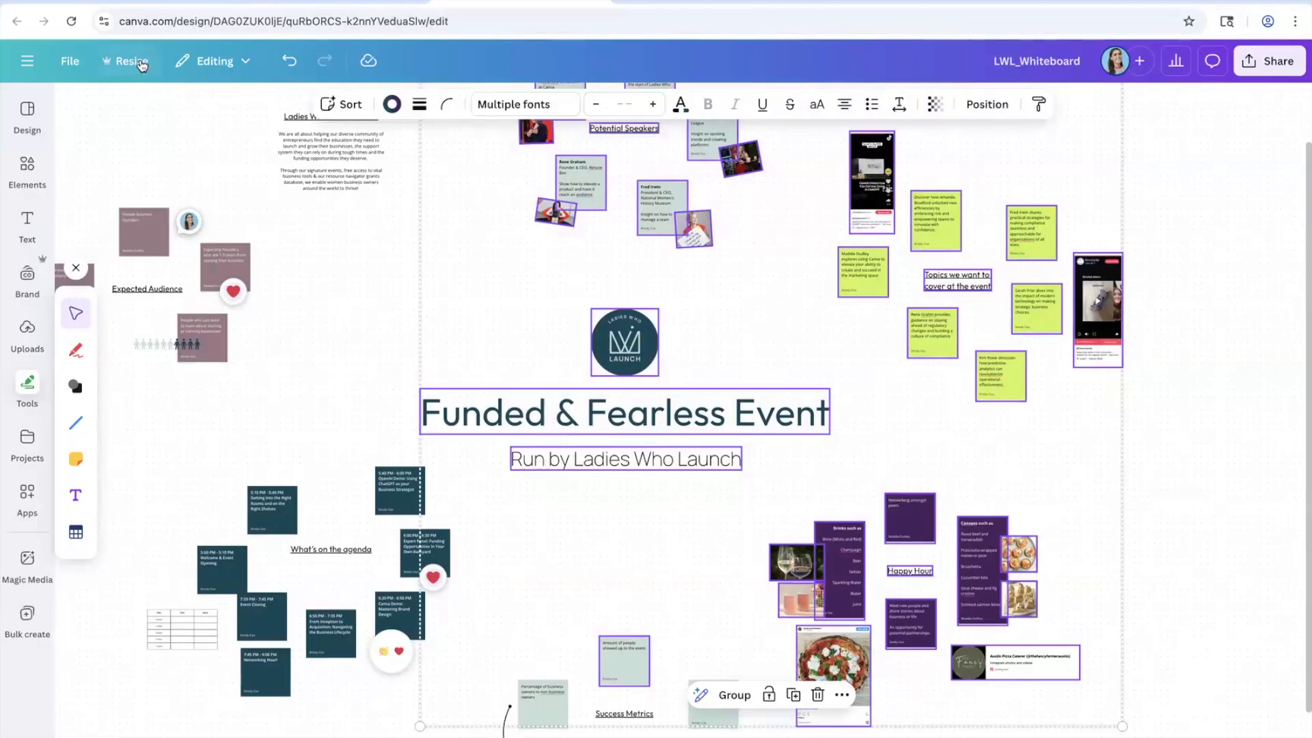
# Step: Transform the whiteboard into a Doc with the prompt 'a sumarmary', then open the new doc
pyautogui.click(130, 61)
pyautogui.scroll(-2, 205, 293)
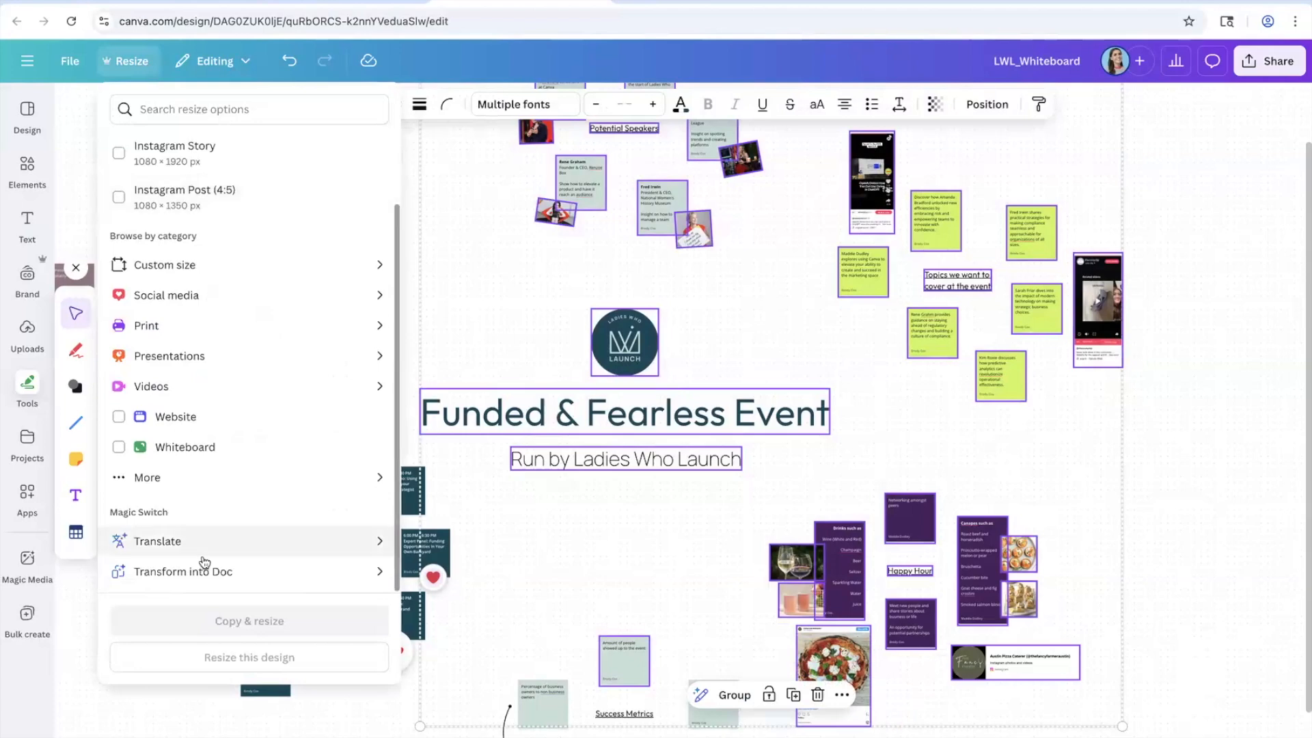
pyautogui.click(200, 571)
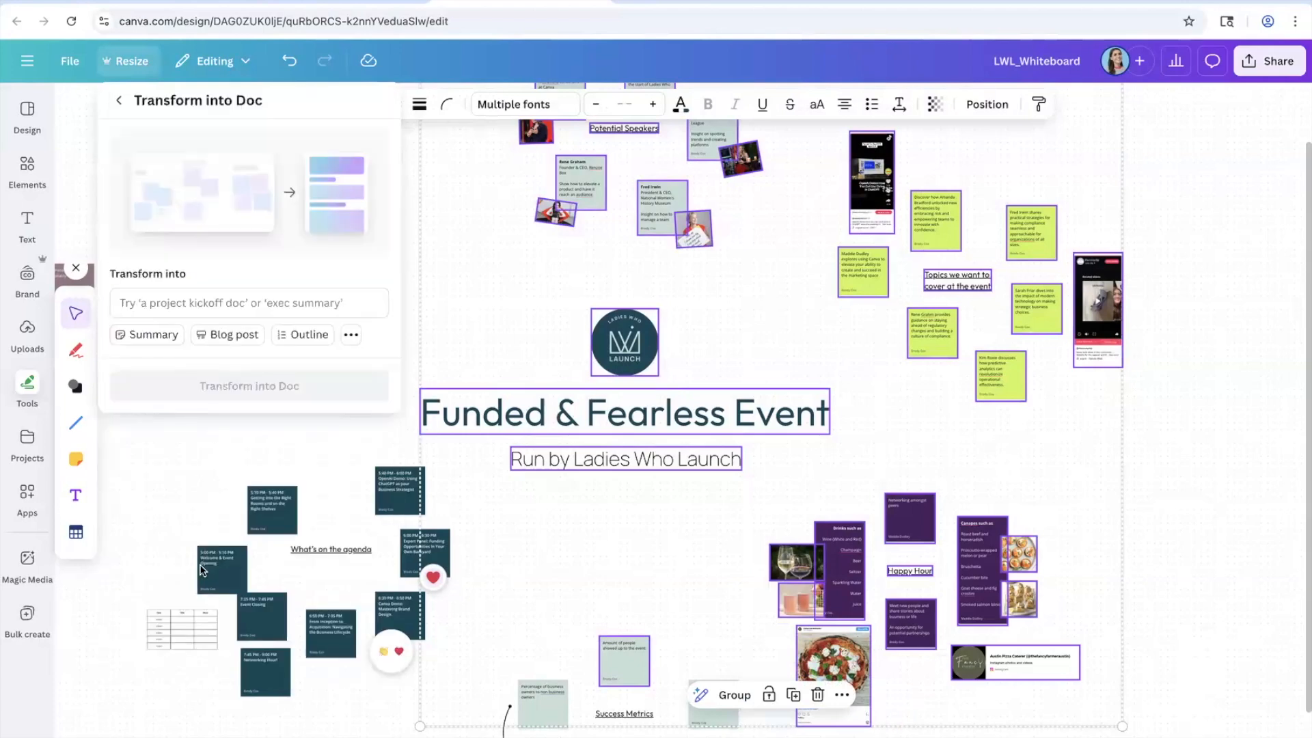
pyautogui.click(198, 301)
pyautogui.write('a sumar')
pyautogui.write('mary')
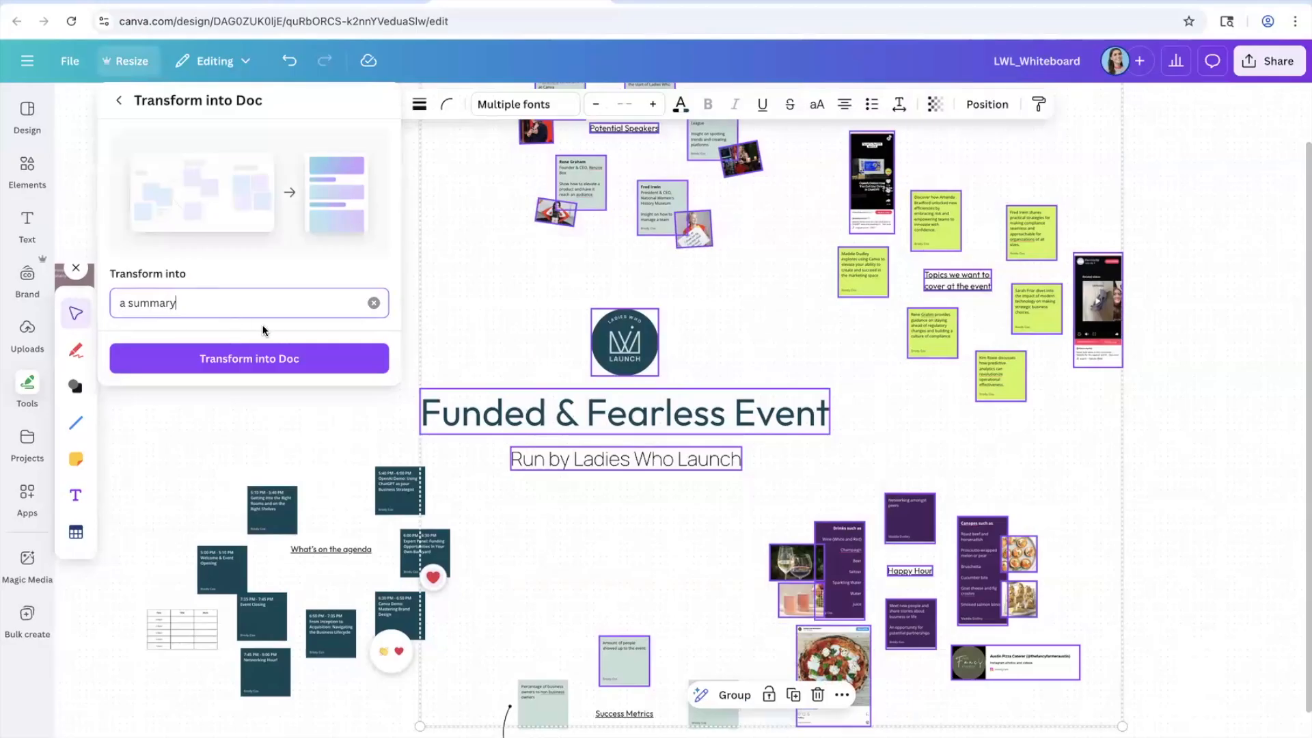
pyautogui.click(266, 353)
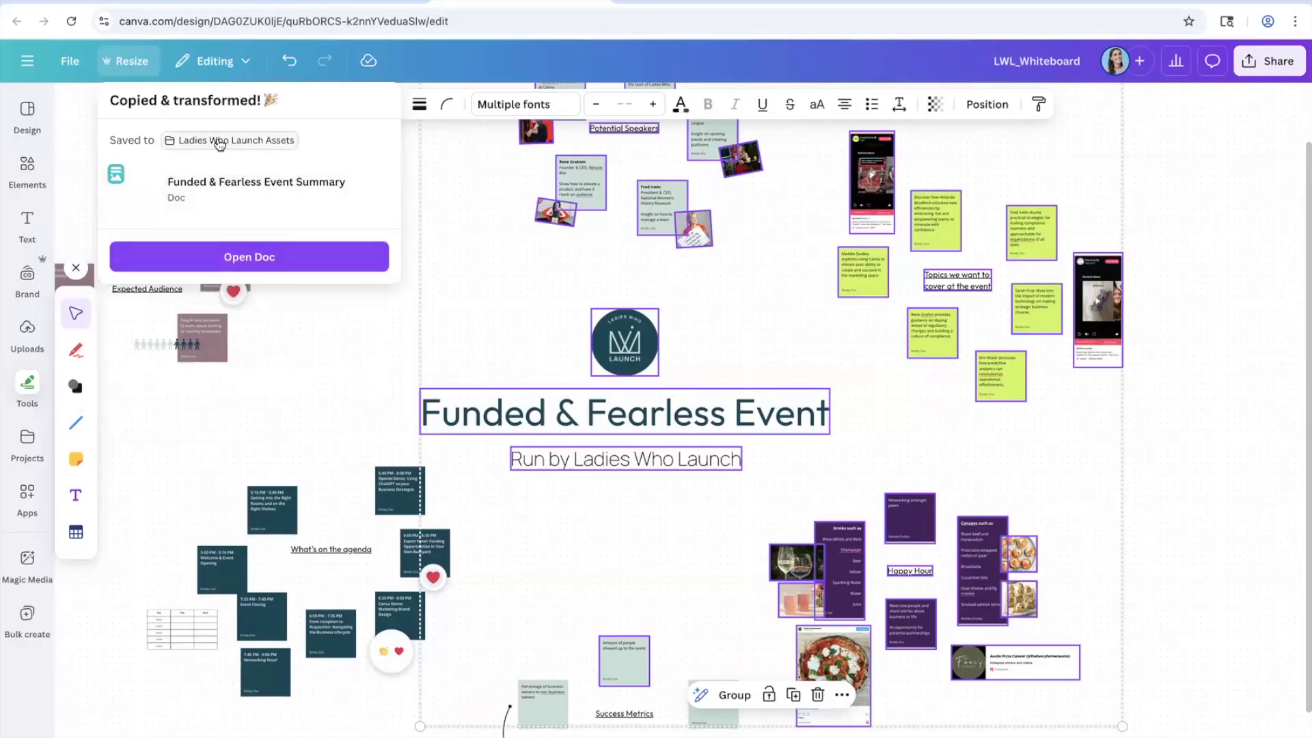
pyautogui.click(284, 257)
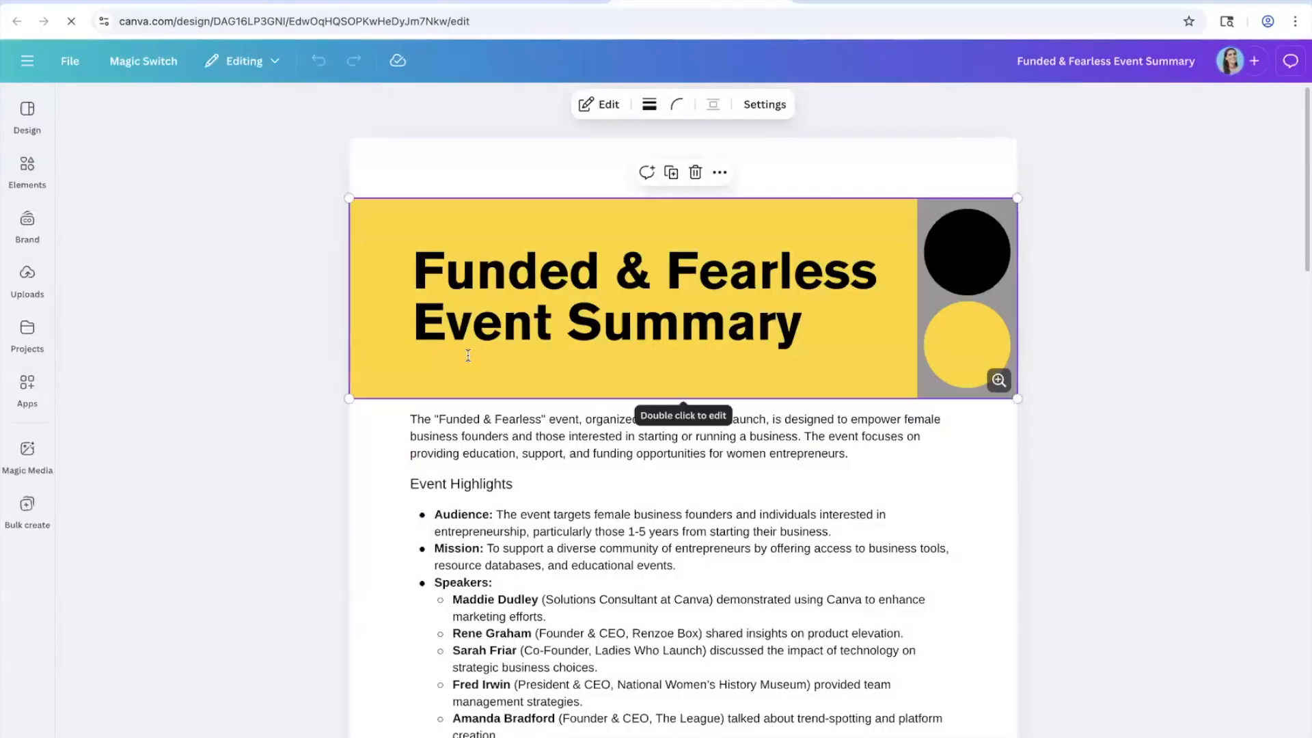
# Step: Scroll down through the Funded & Fearless Event Summary doc to review its sections
pyautogui.scroll(-3, 468, 355)
pyautogui.scroll(-3, 468, 355)
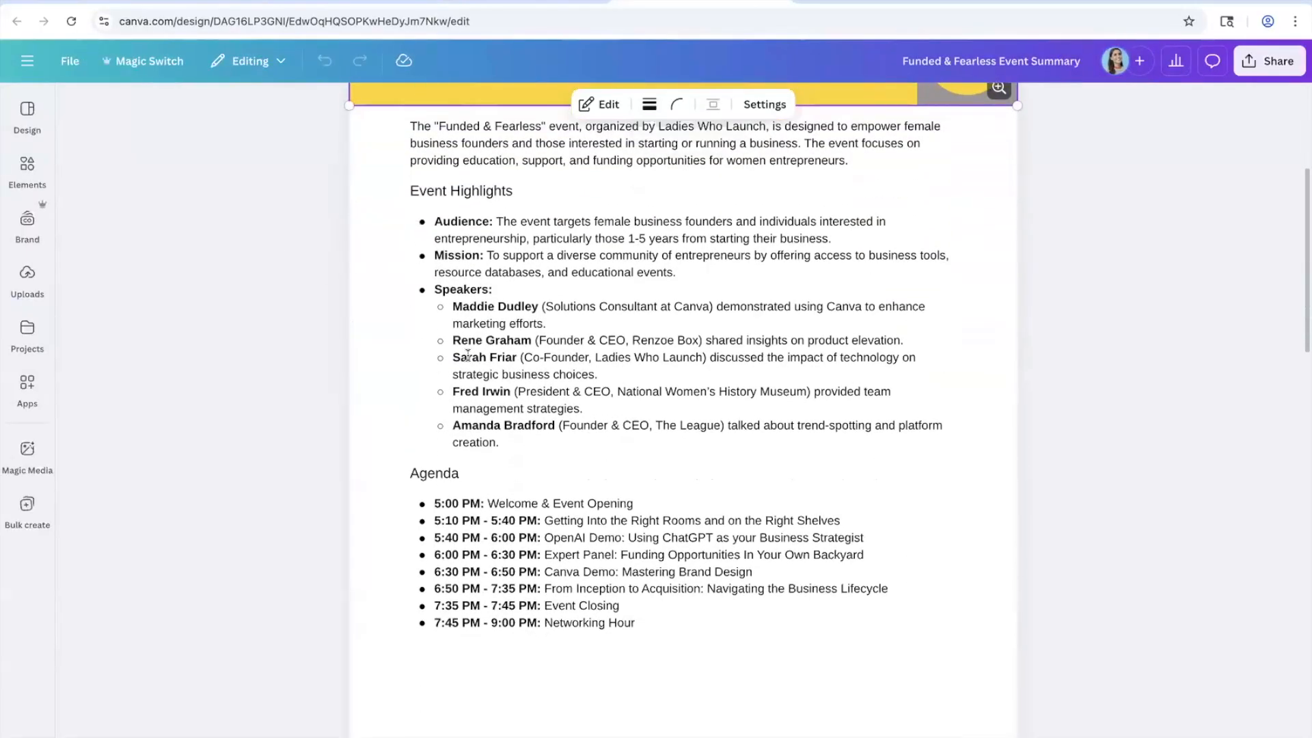
pyautogui.scroll(-9, 467, 354)
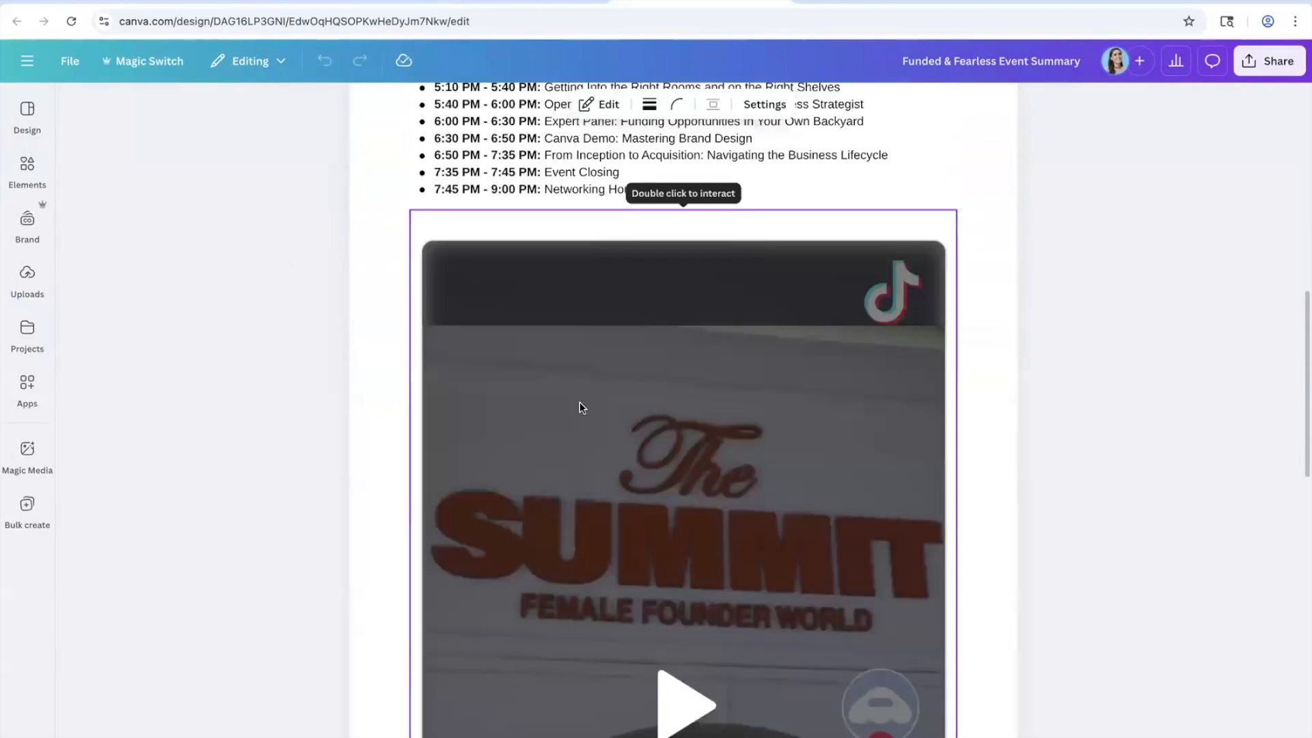
pyautogui.scroll(-18, 582, 408)
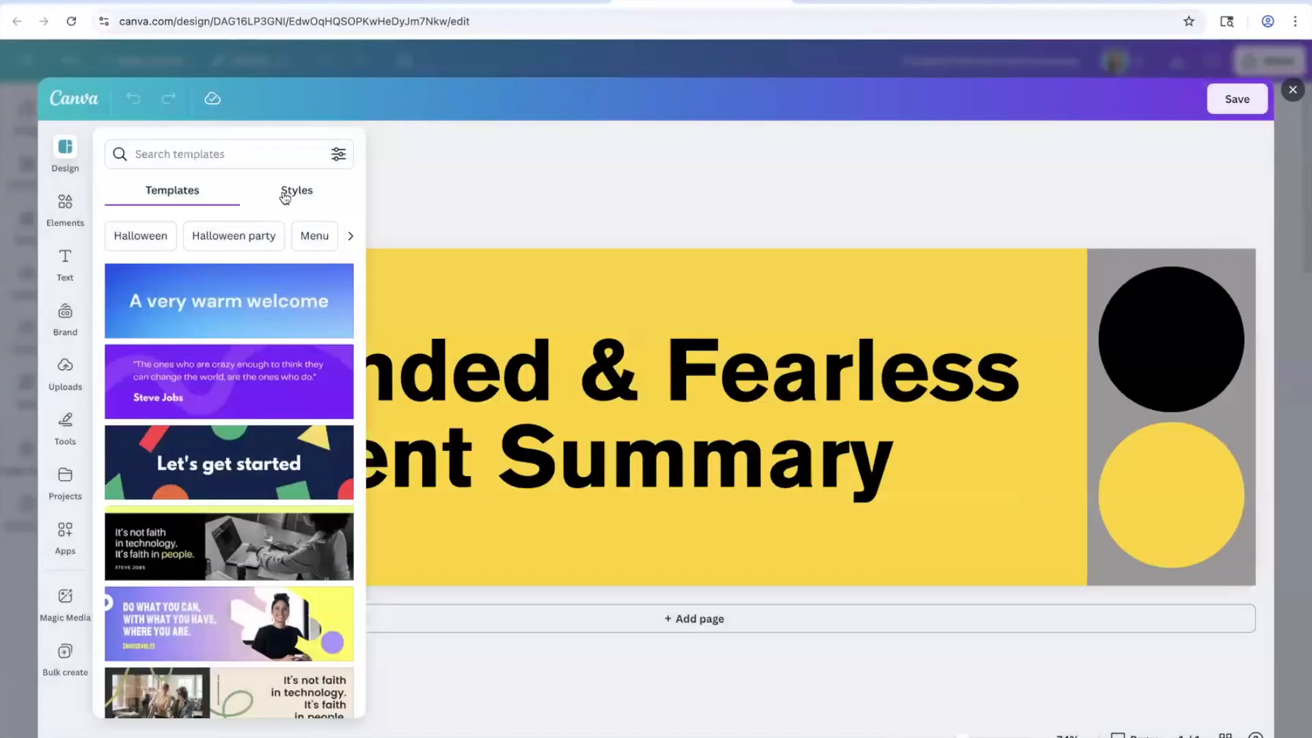
# Step: Apply the brand fonts and brand colour palette to the header banner and save it to the doc
pyautogui.click(296, 190)
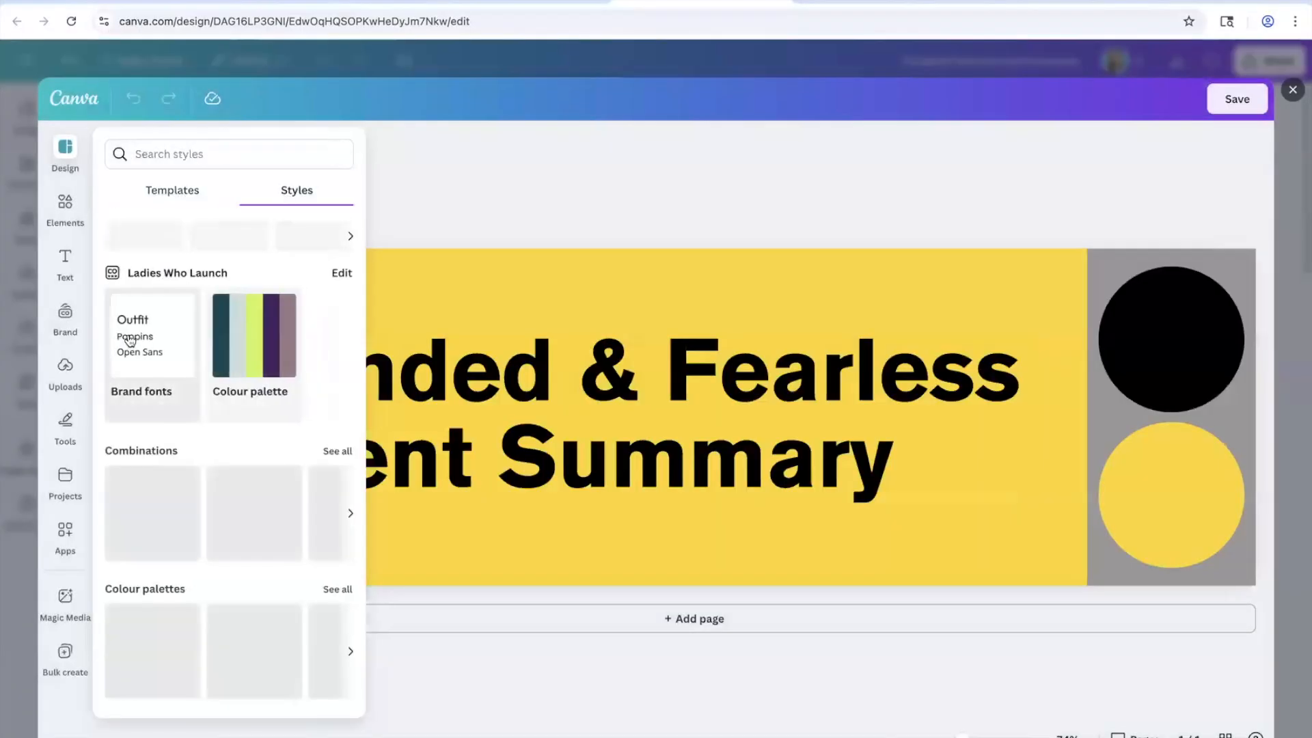
pyautogui.click(130, 341)
pyautogui.click(232, 336)
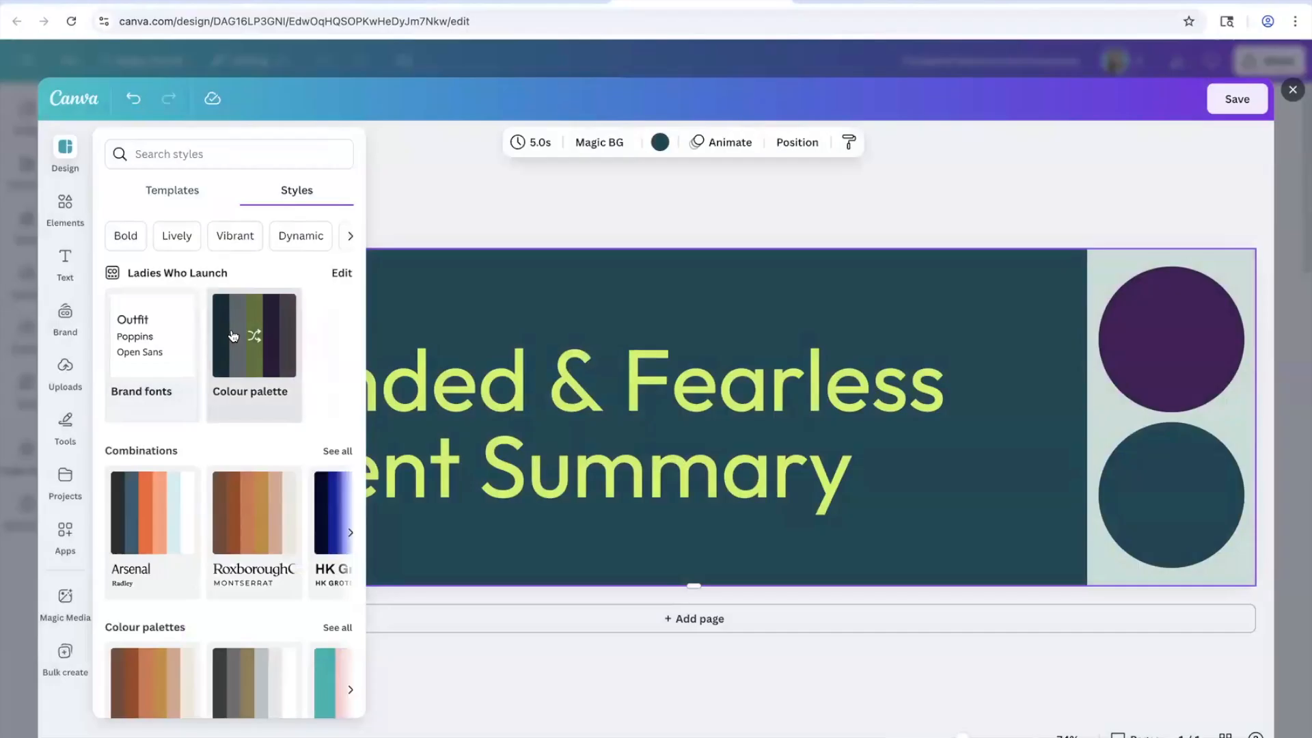
pyautogui.click(1237, 99)
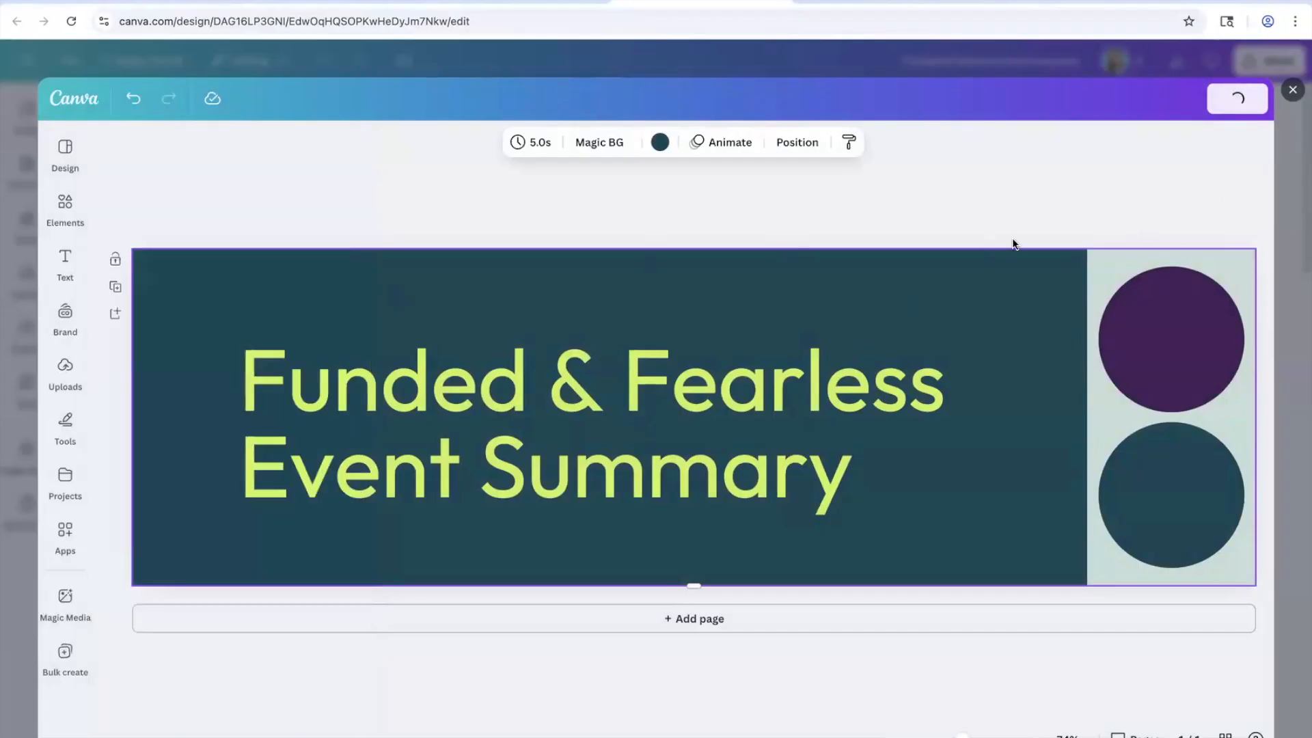
pyautogui.scroll(-2, 813, 400)
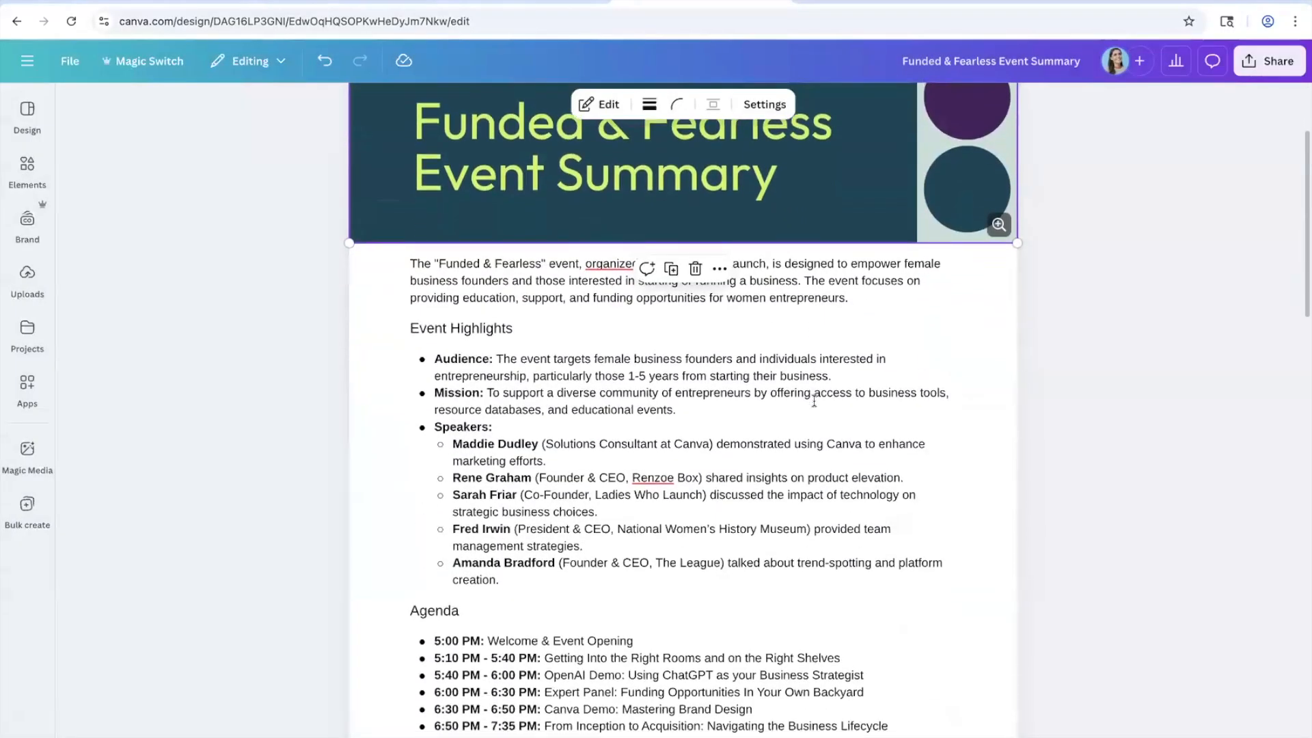
pyautogui.scroll(-1, 814, 402)
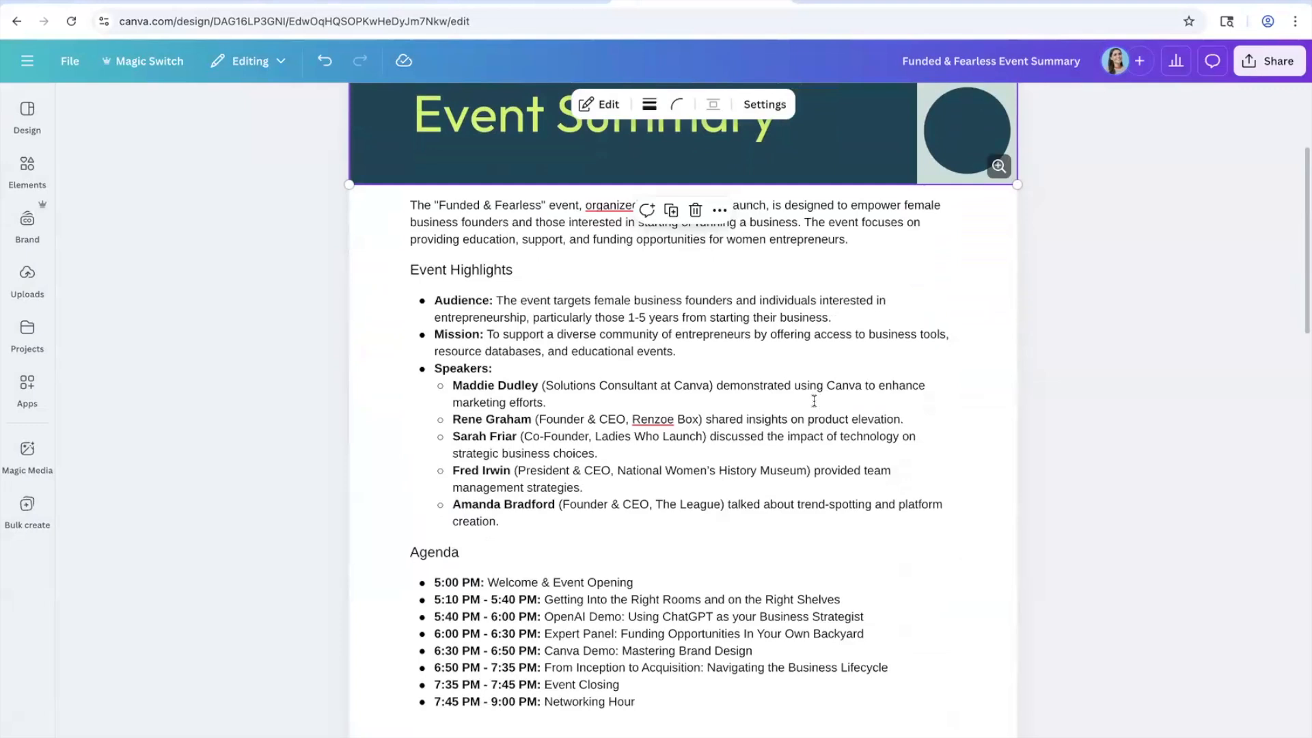
# Step: Insert an empty line above the doc's opening paragraph
pyautogui.click(752, 349)
pyautogui.click(849, 240)
pyautogui.press('Up')
pyautogui.press('Up')
pyautogui.press('Return')
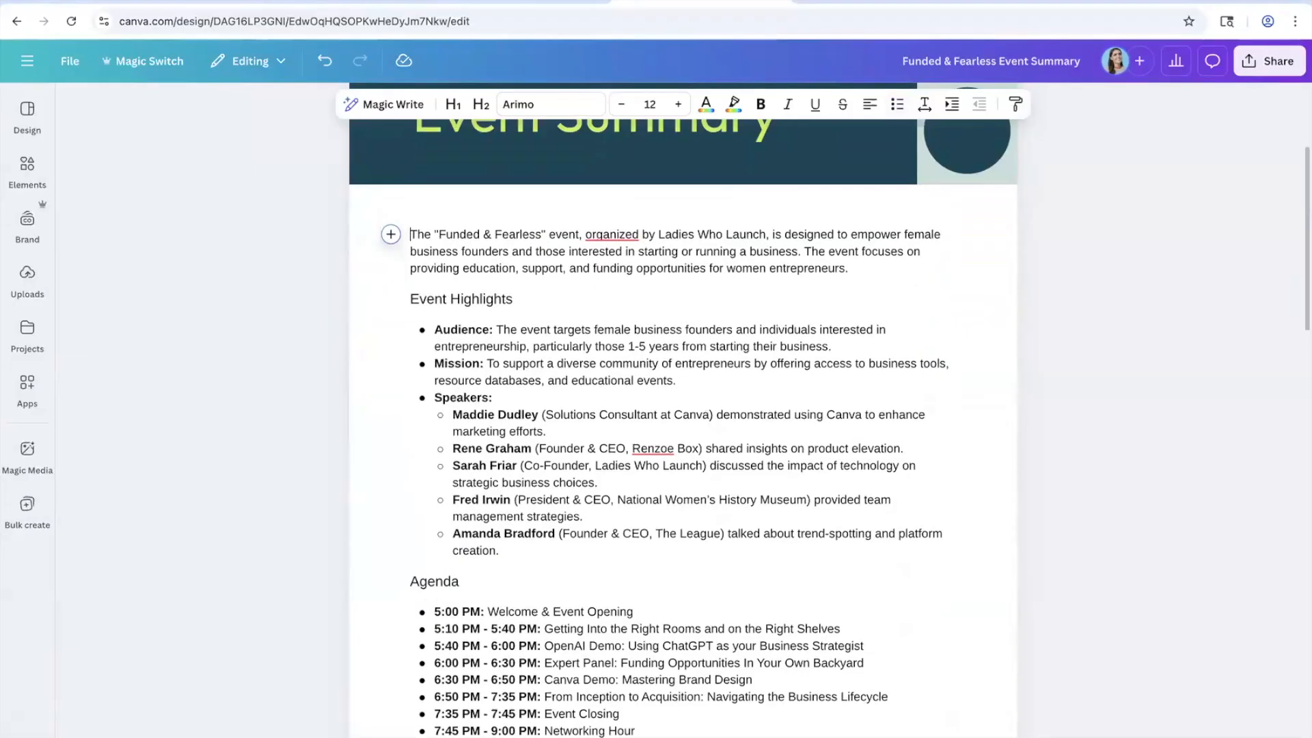
pyautogui.press('Up')
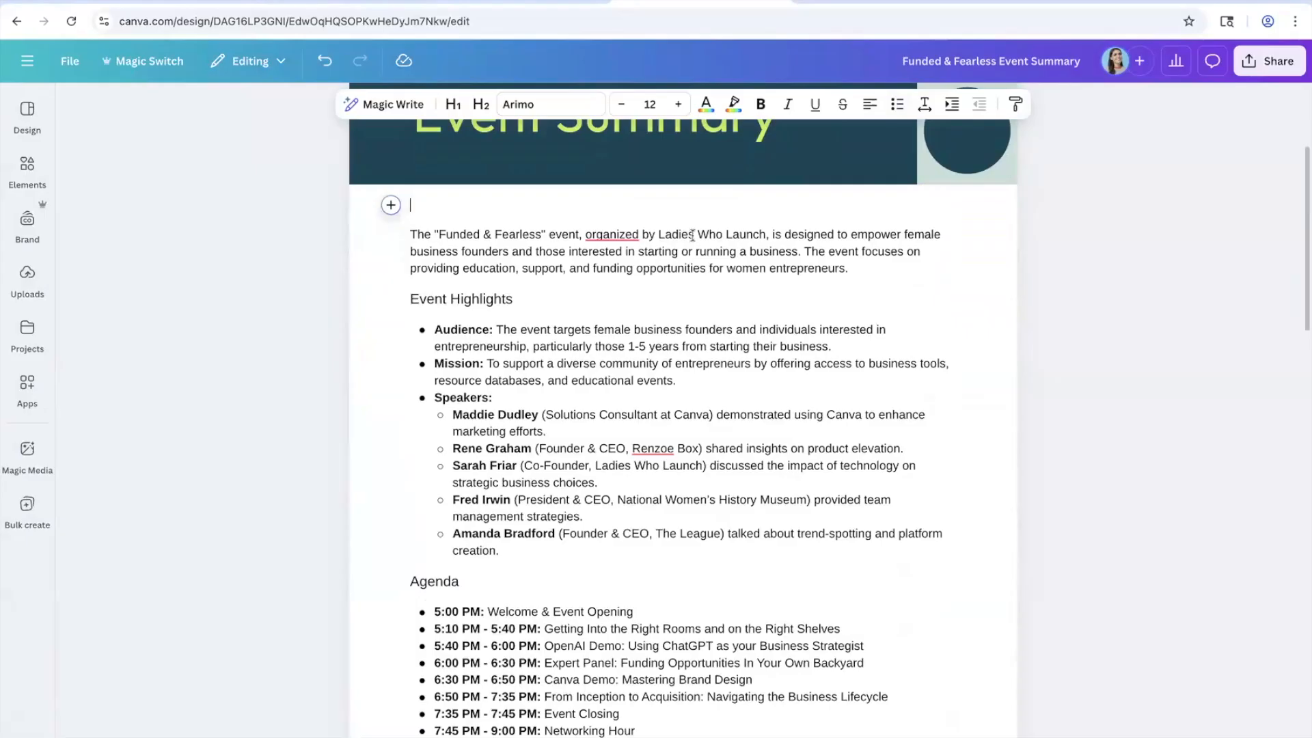
# Step: Ask Magic Write for an introduction to Funded and Fearless, a Ladies Who Launch event for female founders
pyautogui.click(390, 207)
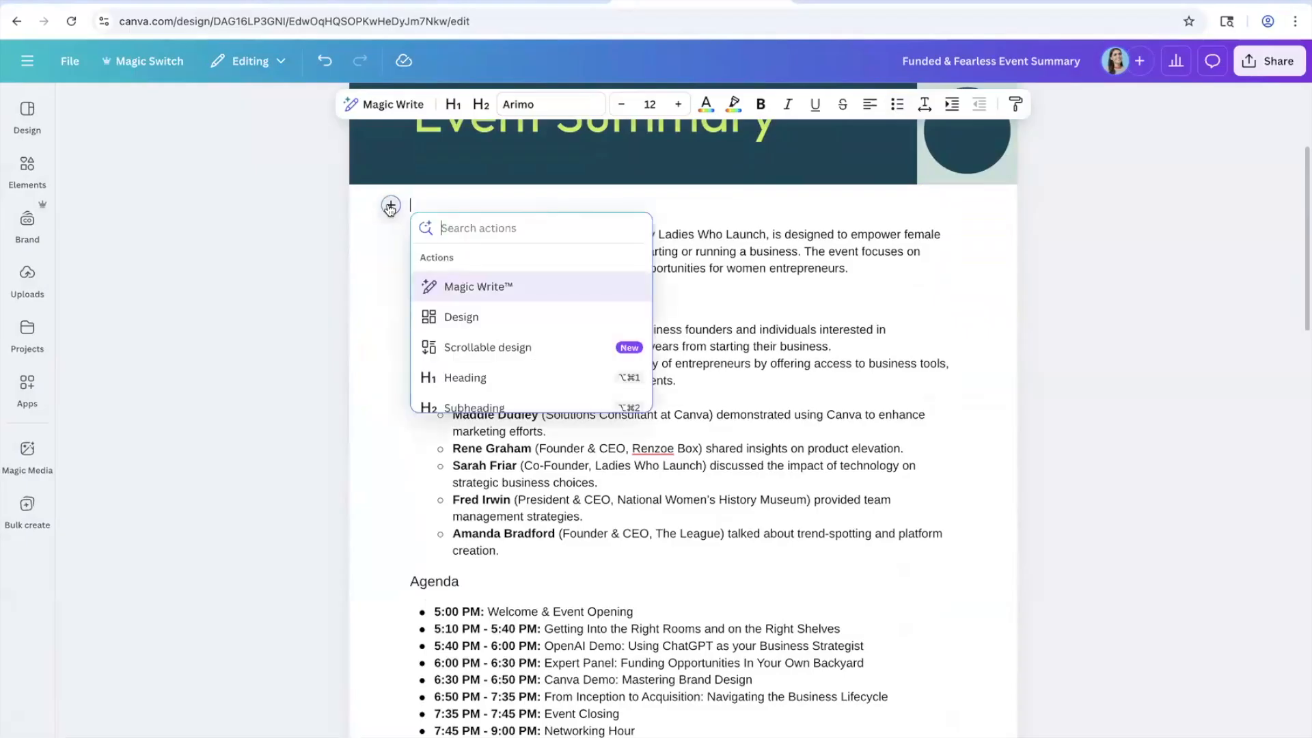
pyautogui.click(506, 289)
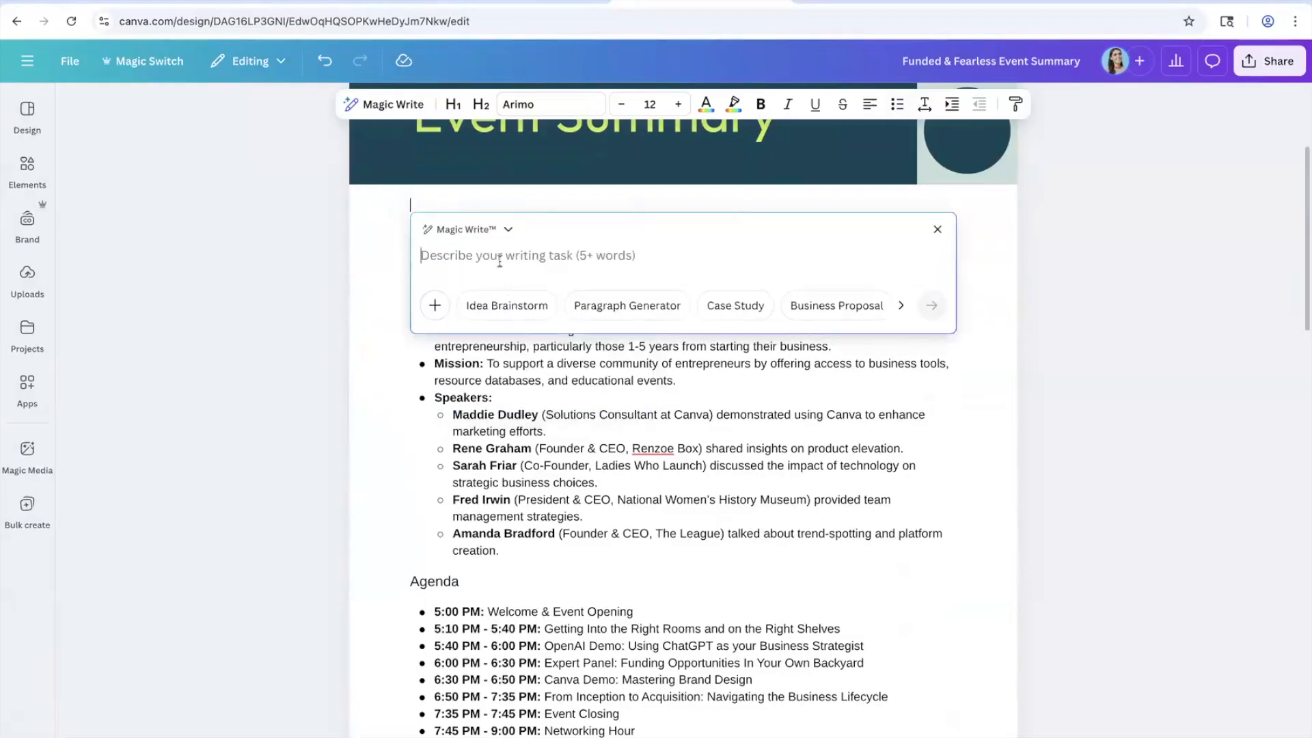
pyautogui.write('W')
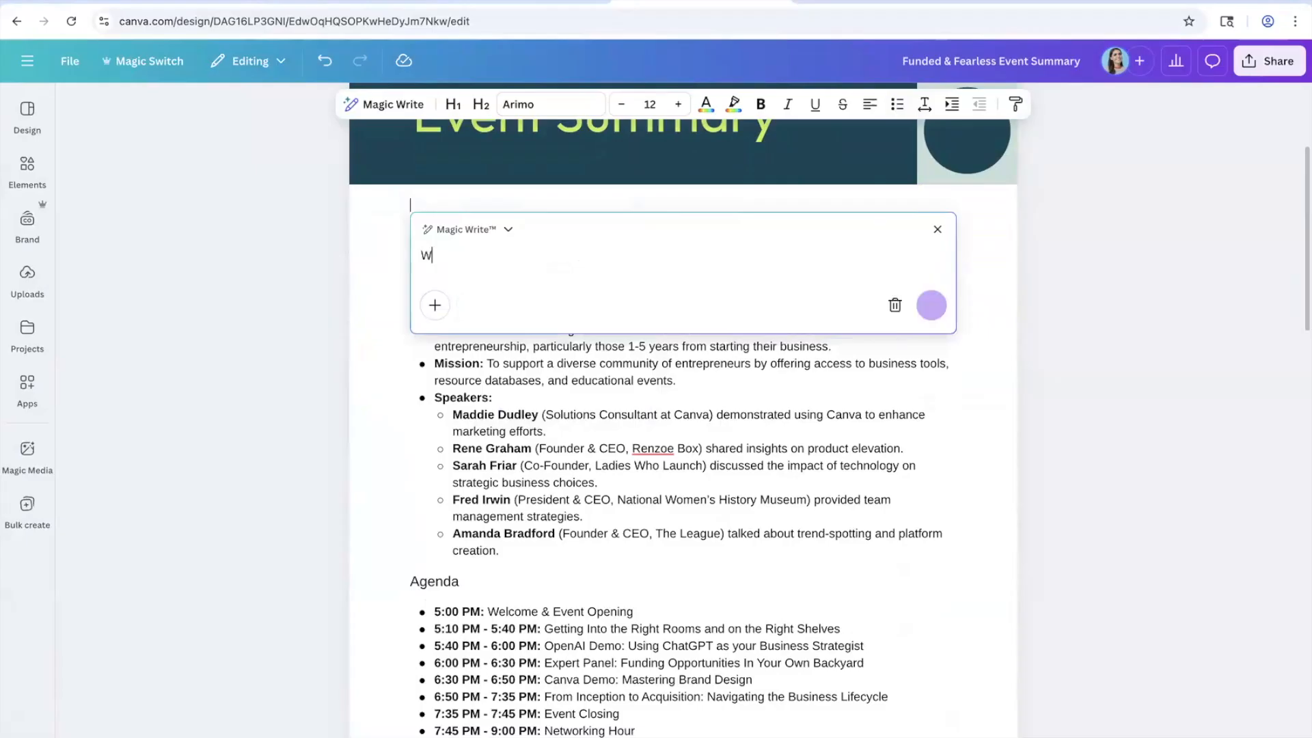
pyautogui.write('rite me an introducrtion')
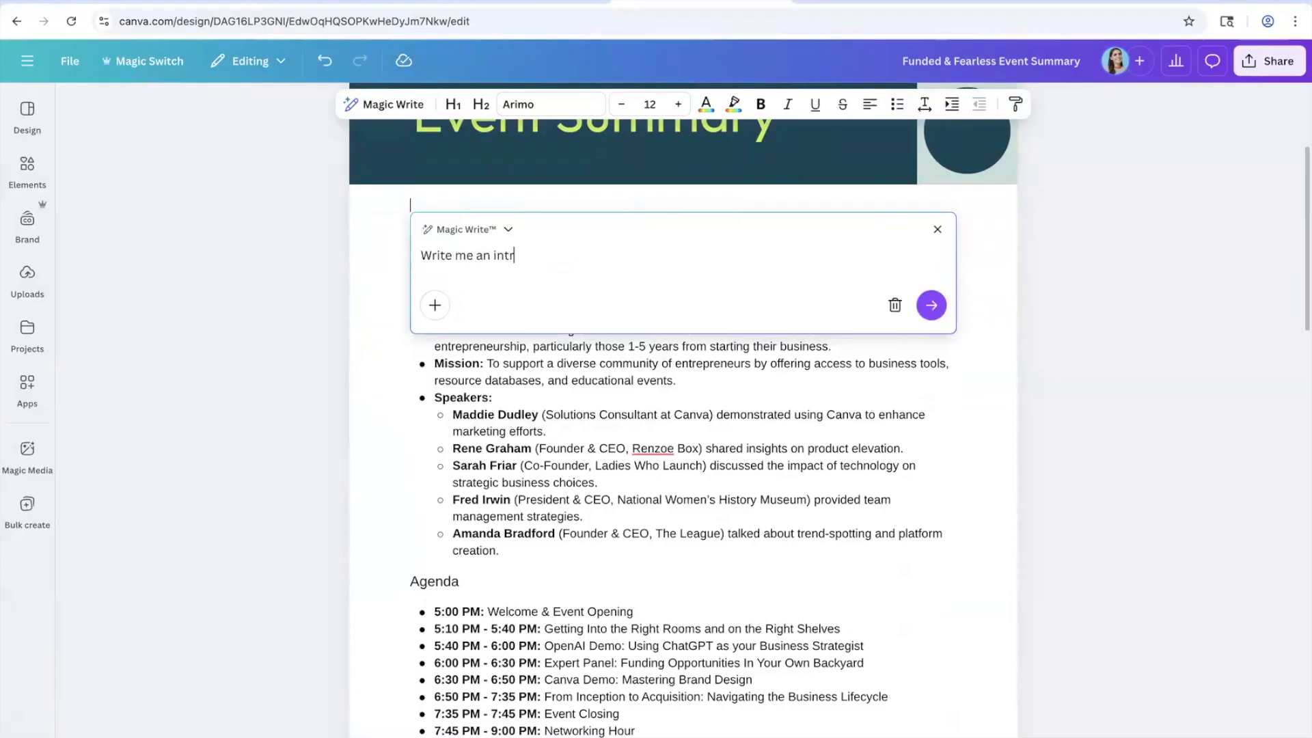
pyautogui.press('BackSpace')
pyautogui.press('BackSpace')
pyautogui.press('BackSpace')
pyautogui.write('ion to Funded and D')
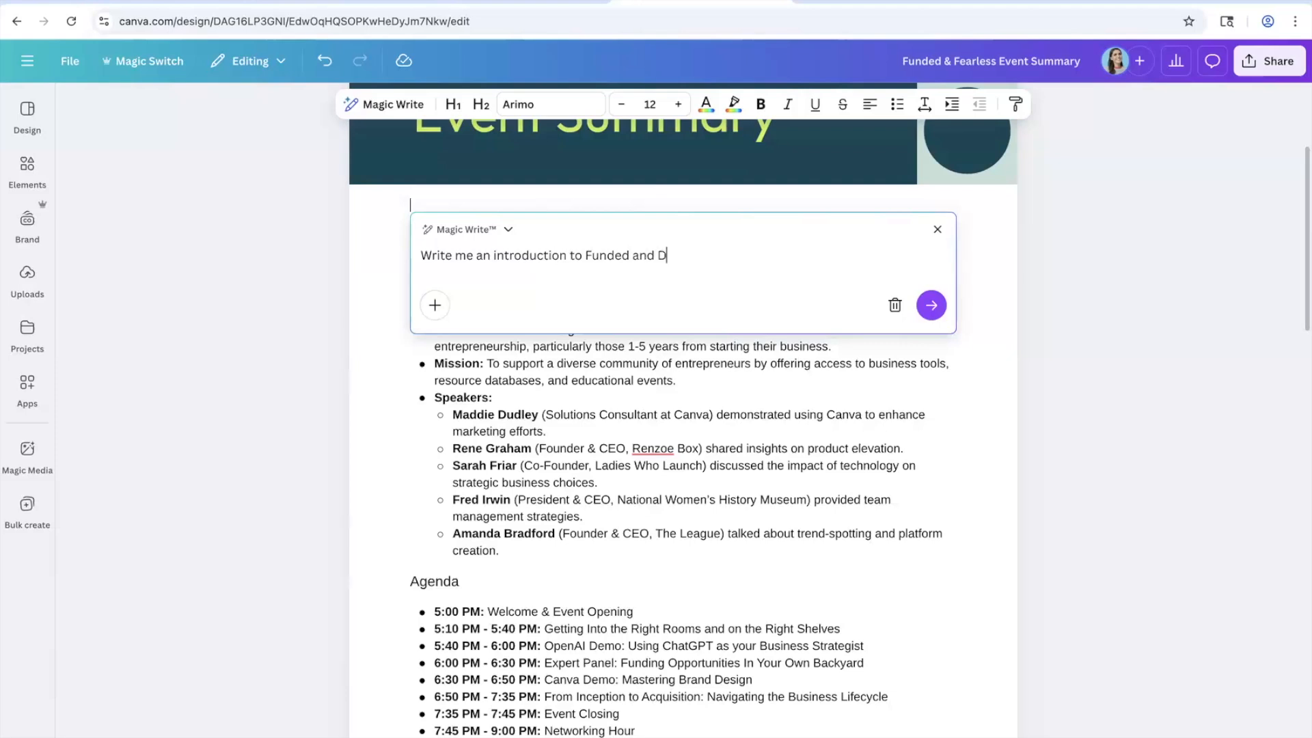
pyautogui.press('BackSpace')
pyautogui.write('Fearless an event hosted by Ladies Who Laund')
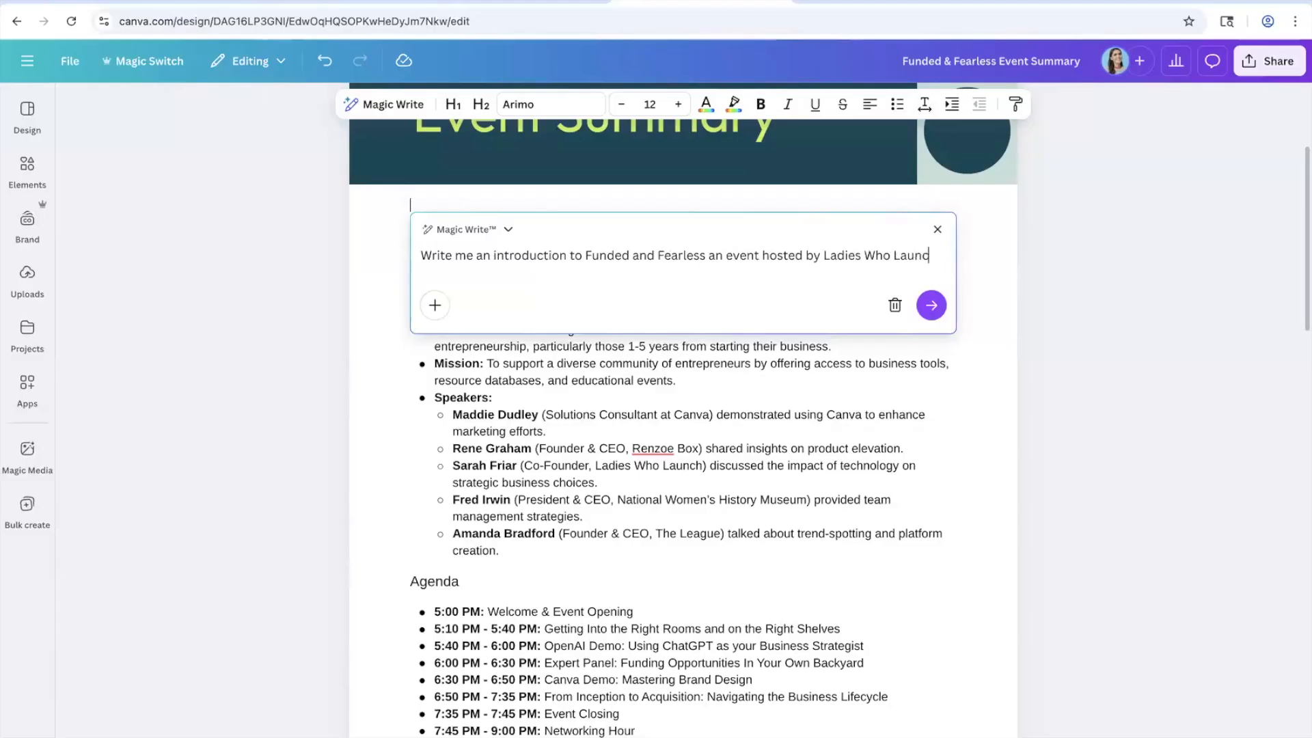
pyautogui.write('h for female founds')
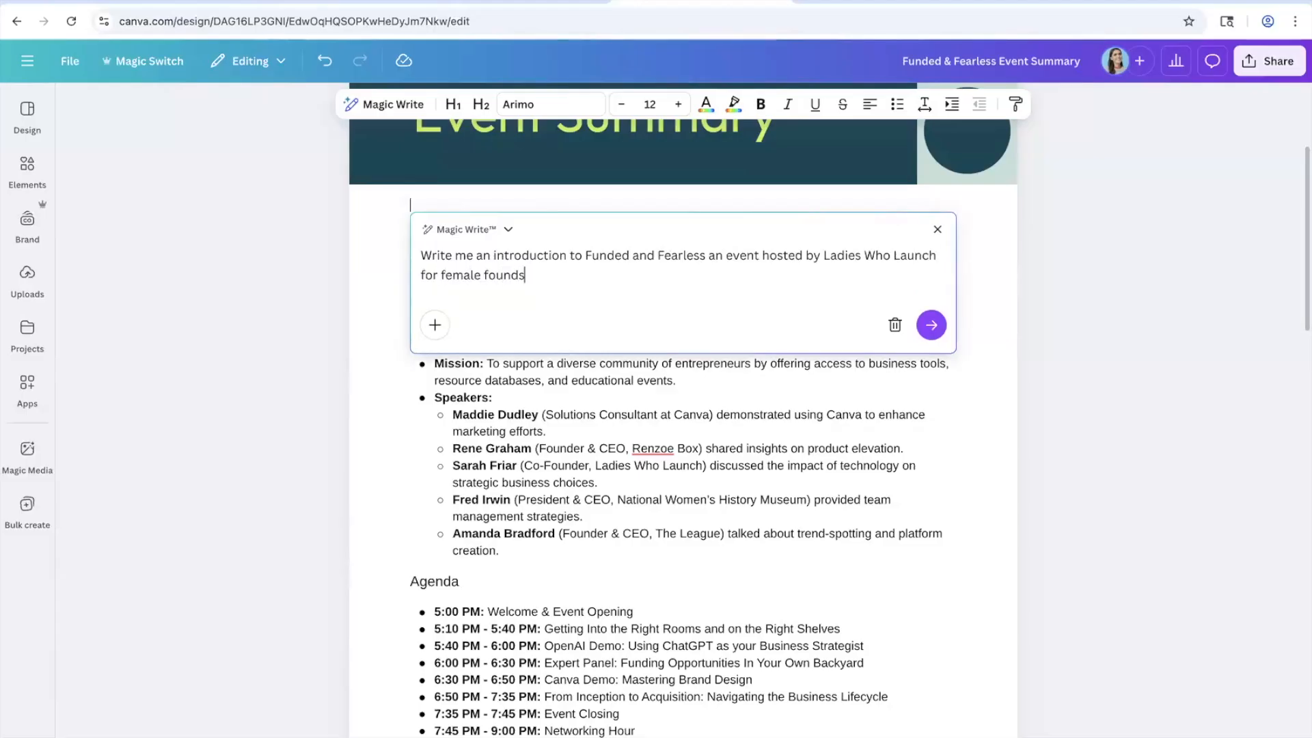
pyautogui.press('Return')
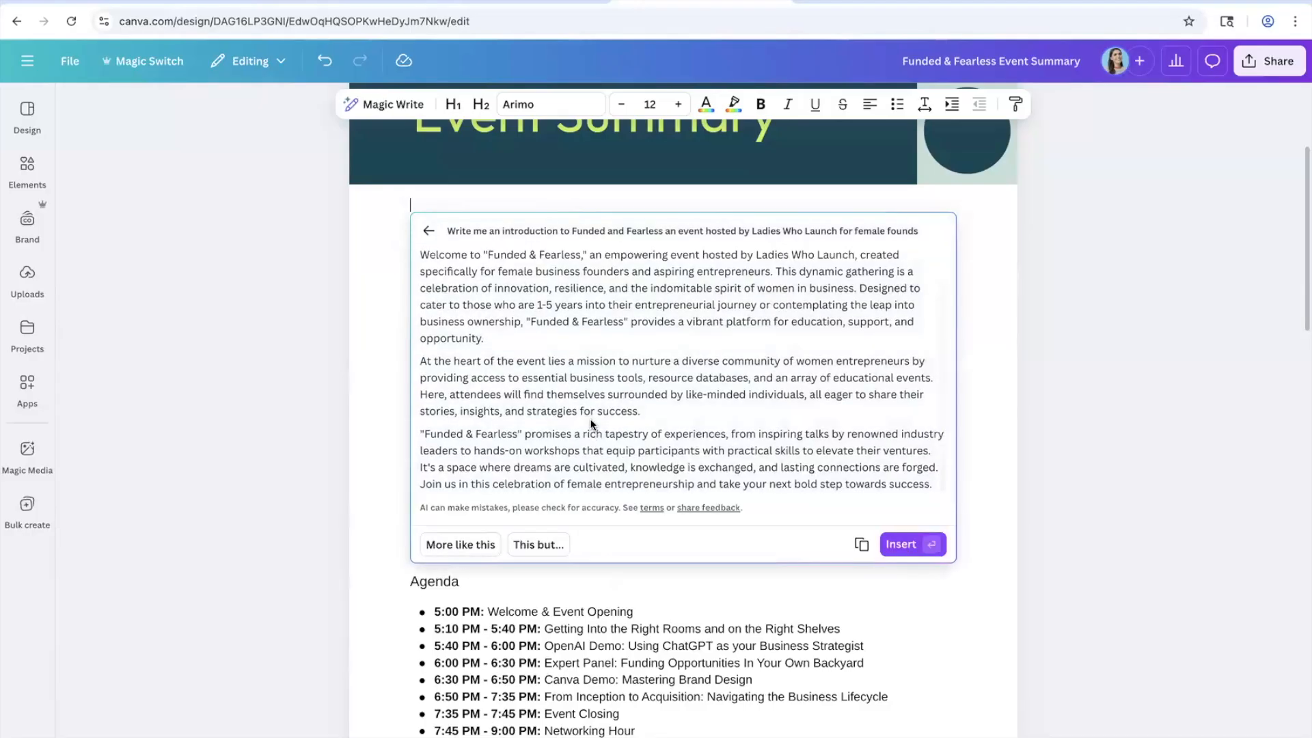
# Step: Make the generated introduction 50% shorter and insert it into the doc
pyautogui.scroll(2, 590, 418)
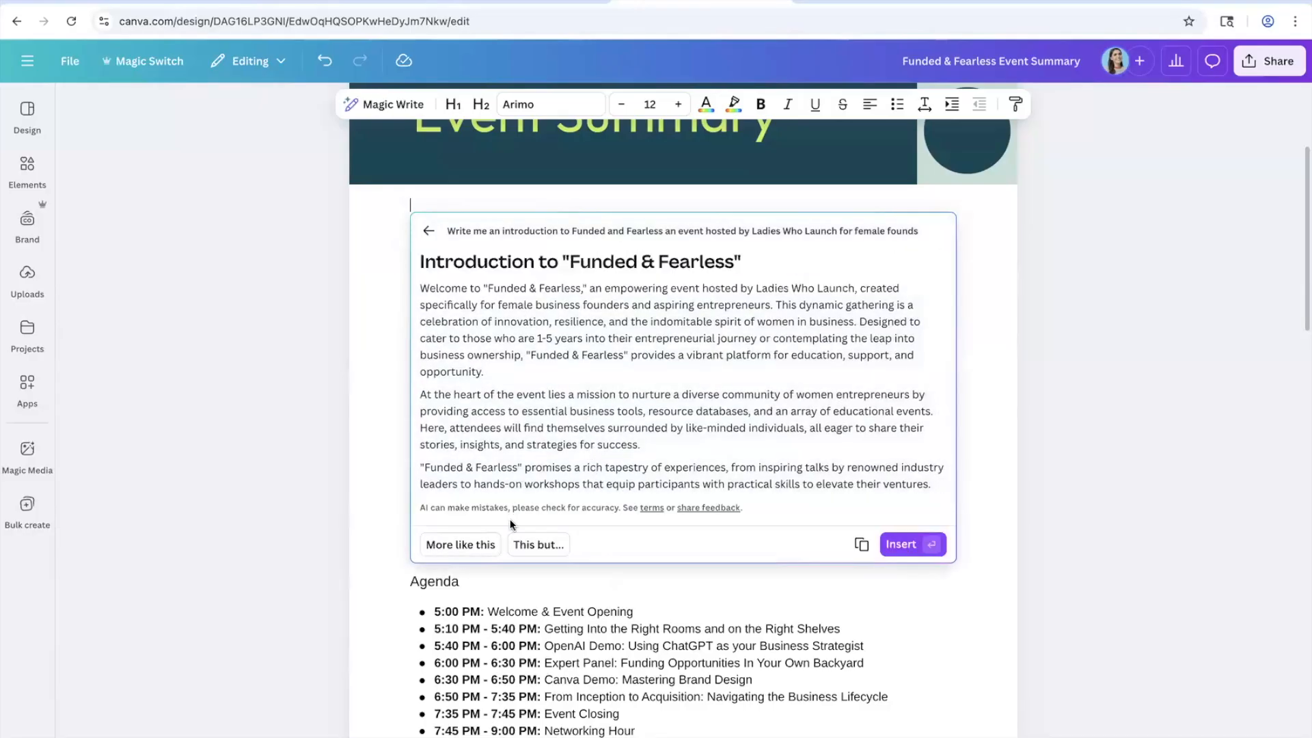
pyautogui.click(524, 541)
pyautogui.write('50')
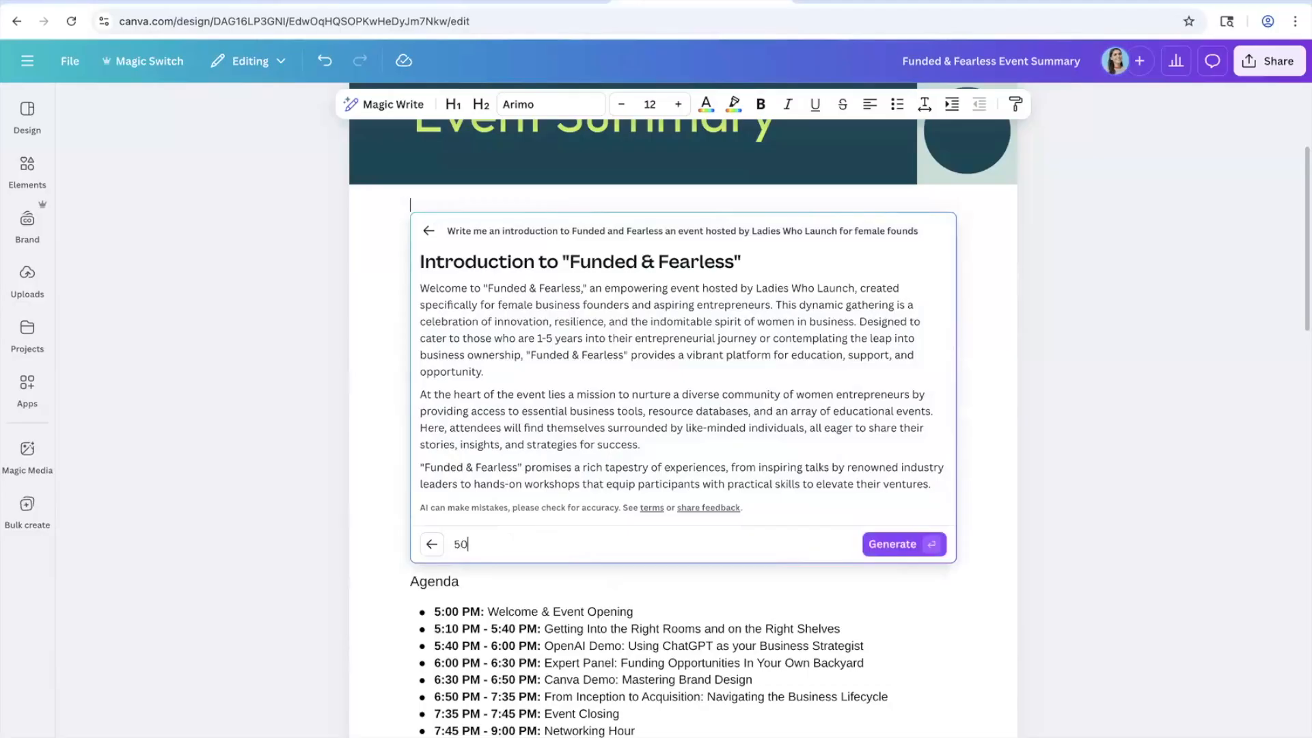
pyautogui.write('% shorter')
pyautogui.click(875, 545)
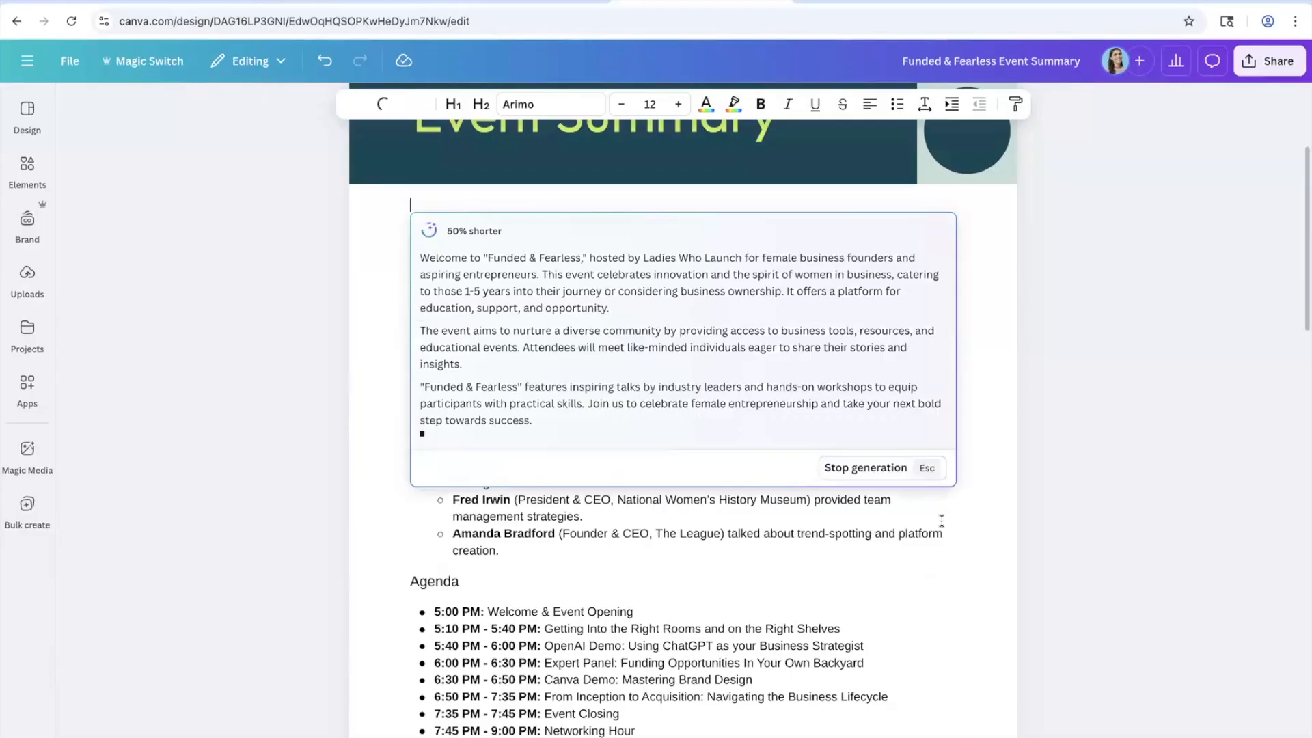
pyautogui.click(906, 478)
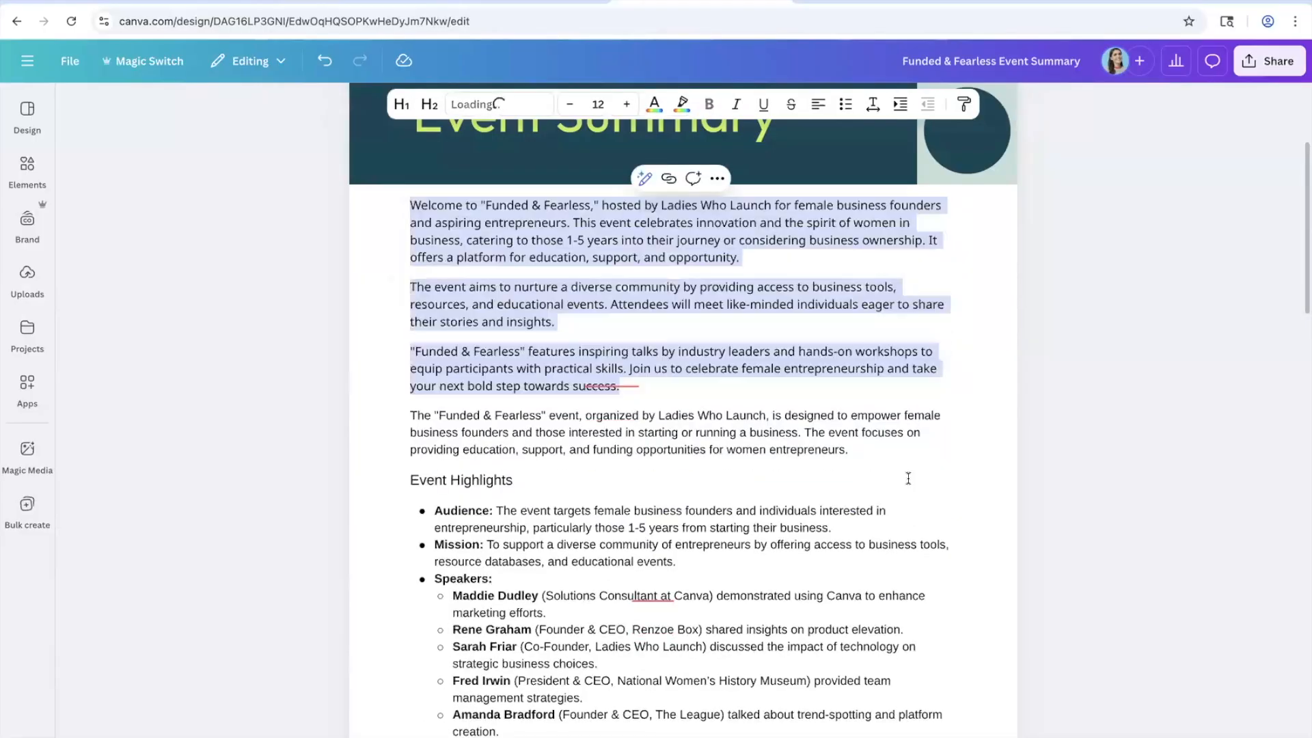
# Step: Use Magic Write's Apply brand voice on the introduction and replace the original text
pyautogui.click(646, 179)
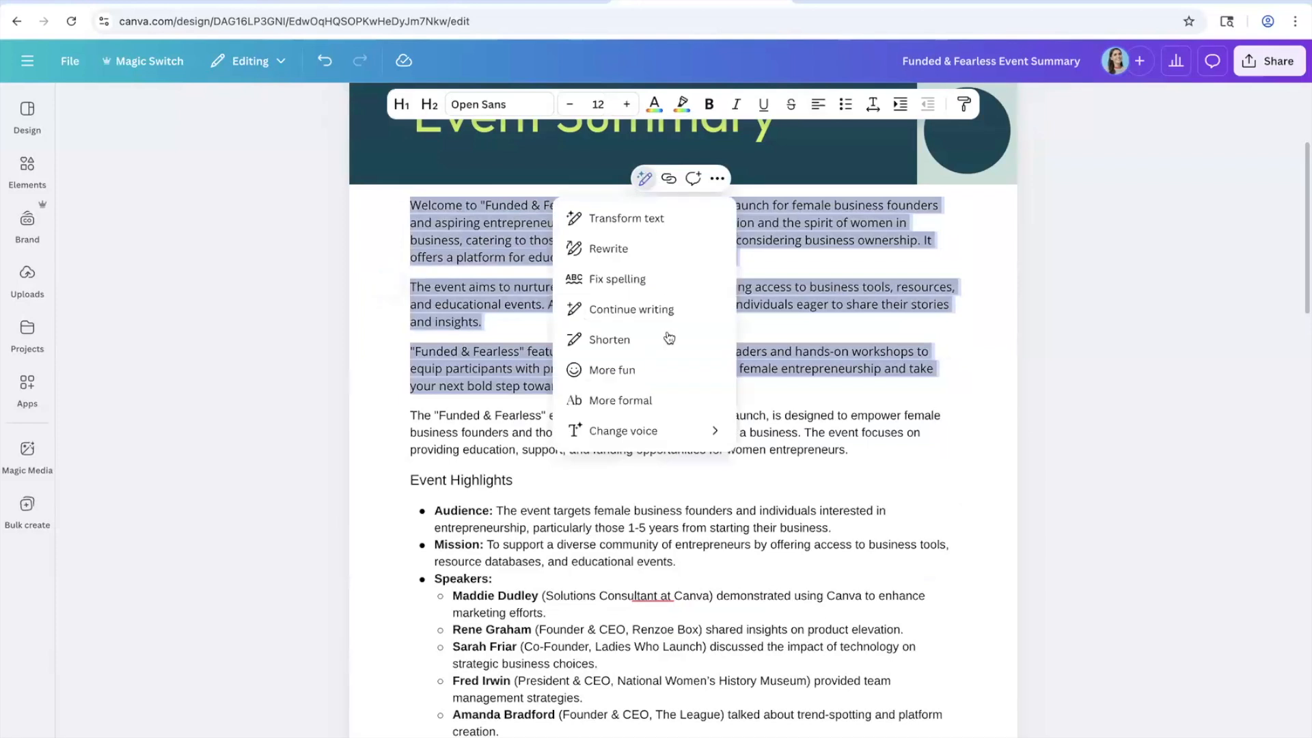
pyautogui.moveTo(672, 433)
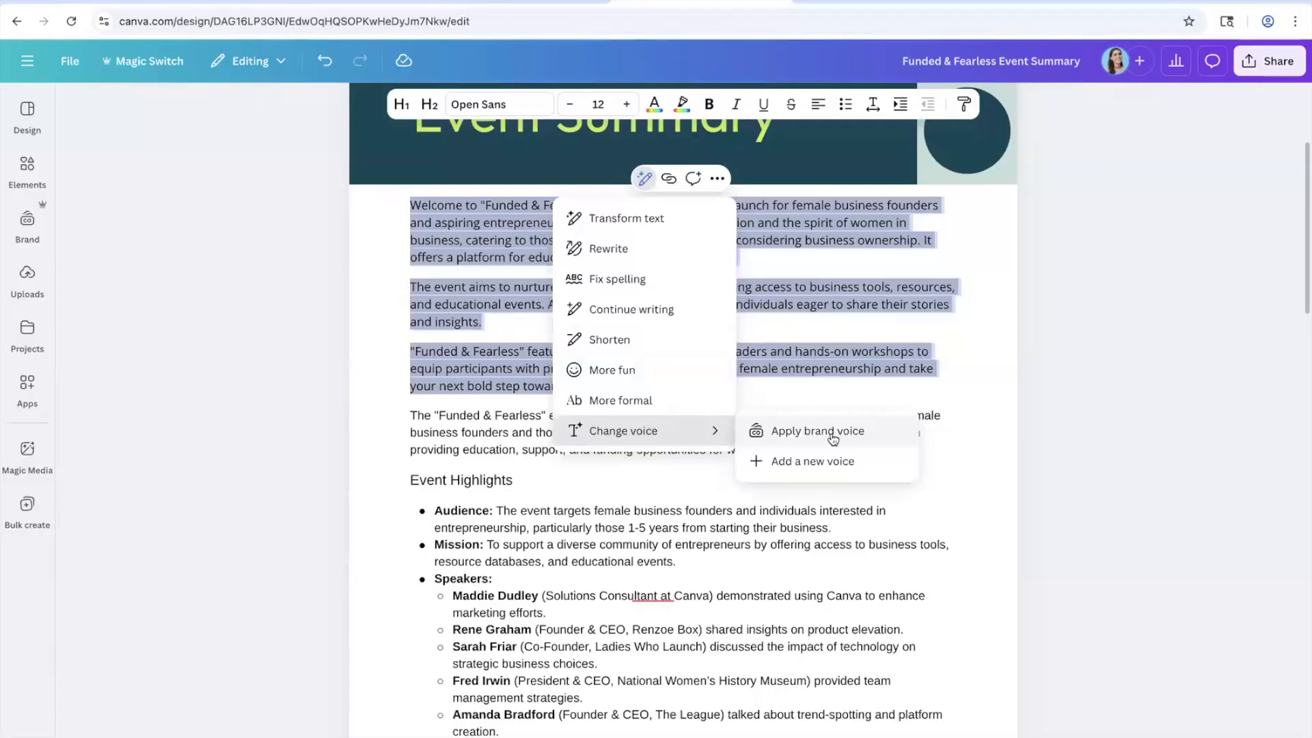
pyautogui.click(831, 432)
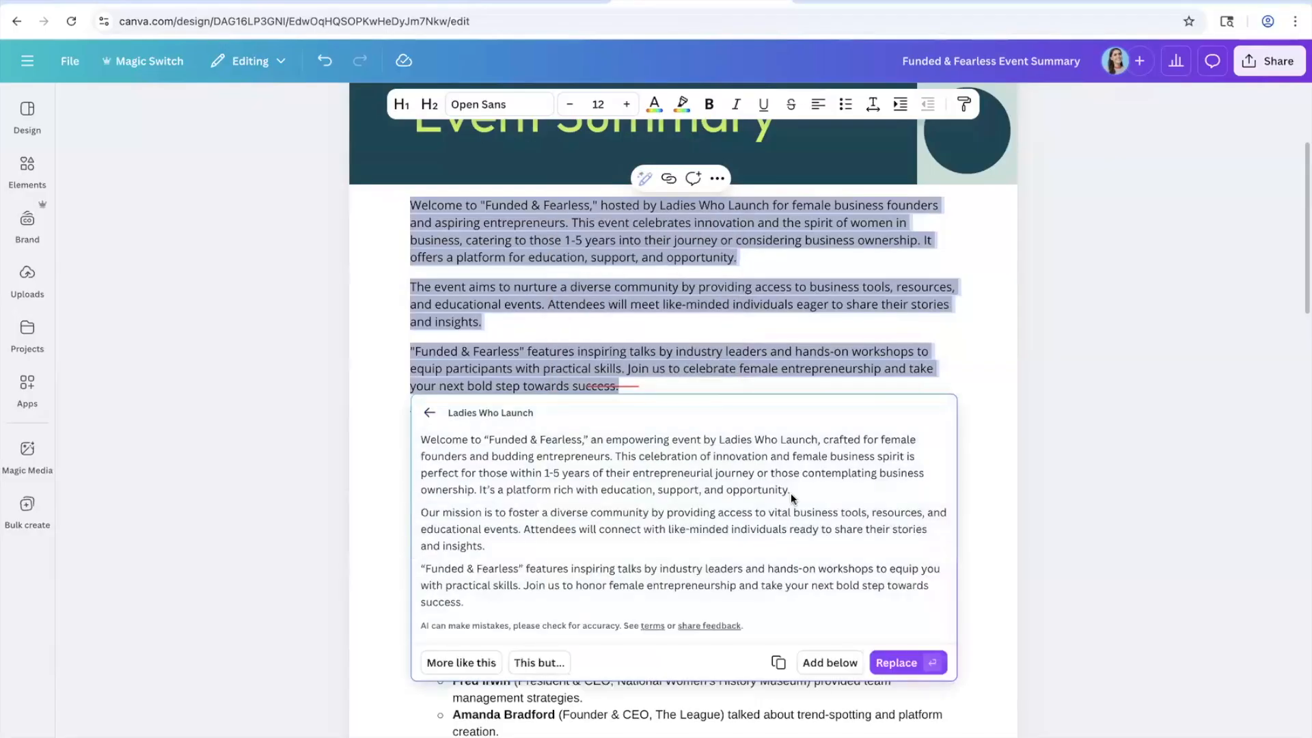
pyautogui.click(909, 662)
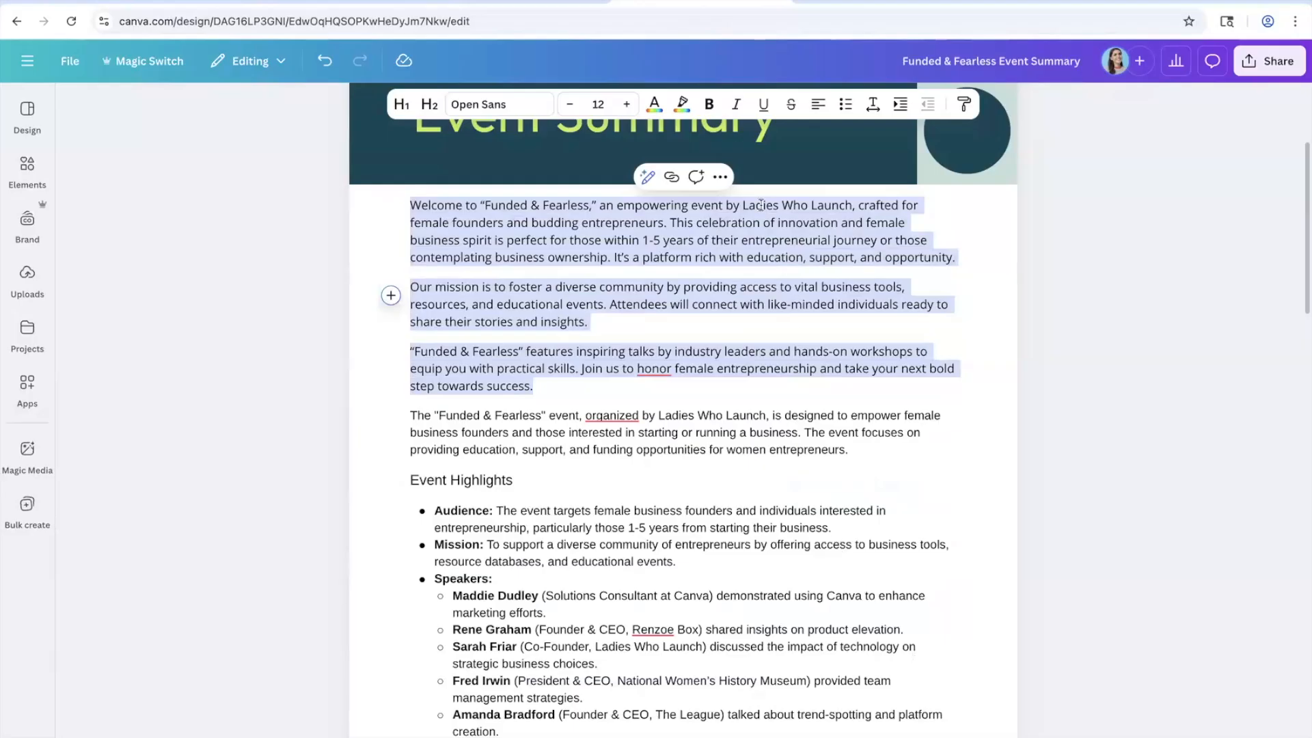
# Step: Comment on the introduction mentioning a teammate with 'what do you think of this', assigned to them
pyautogui.click(695, 176)
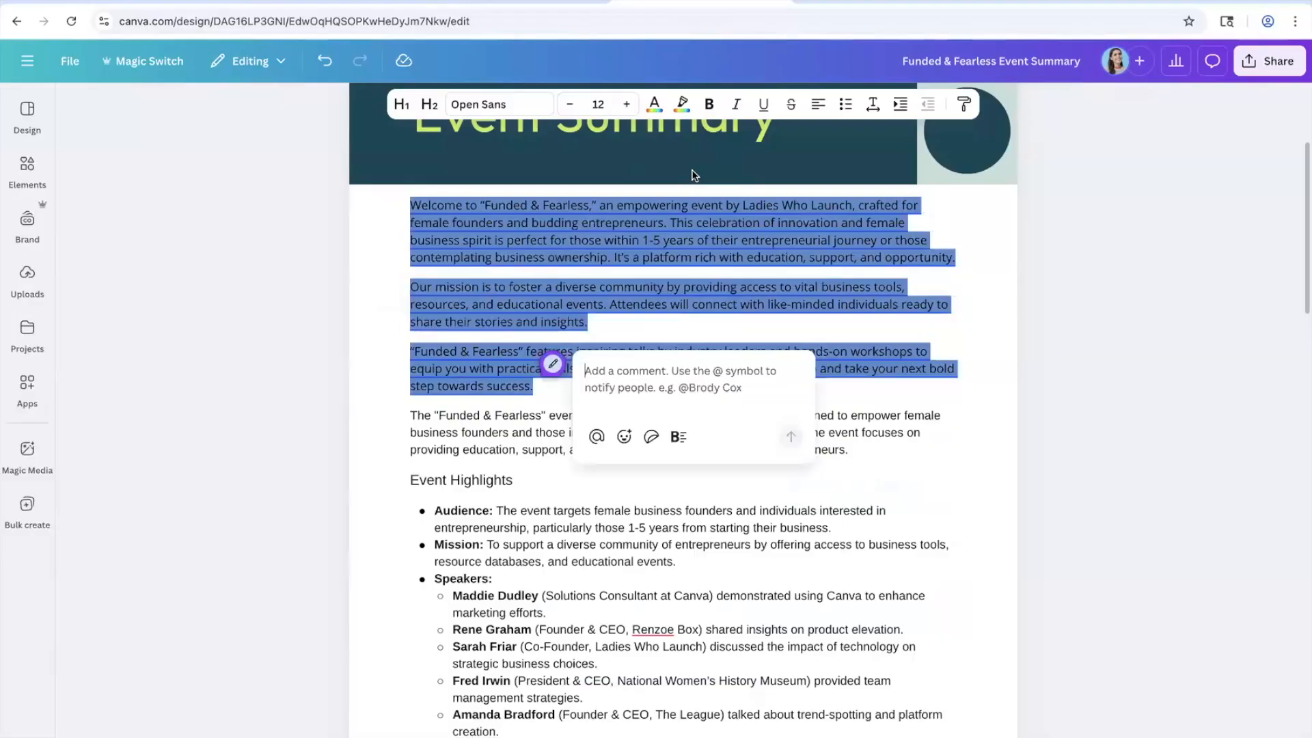
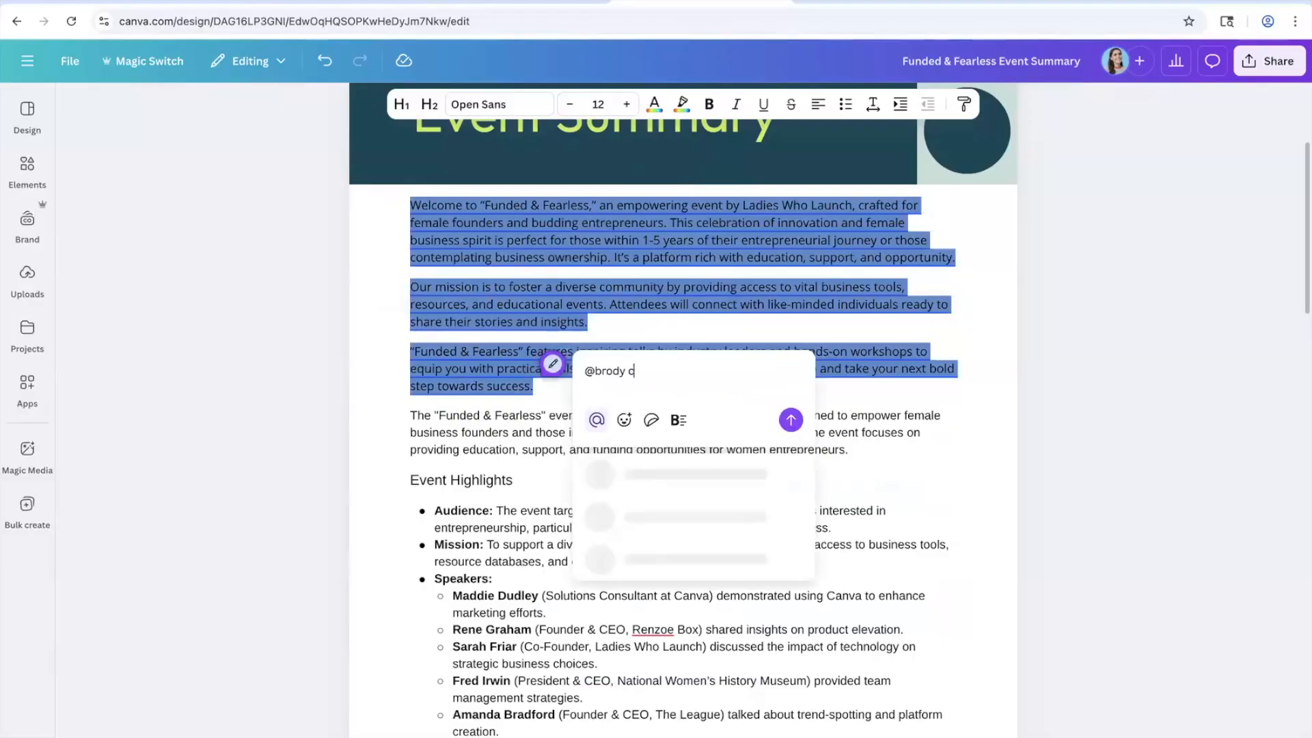
pyautogui.press('Return')
pyautogui.write('what do you think of this')
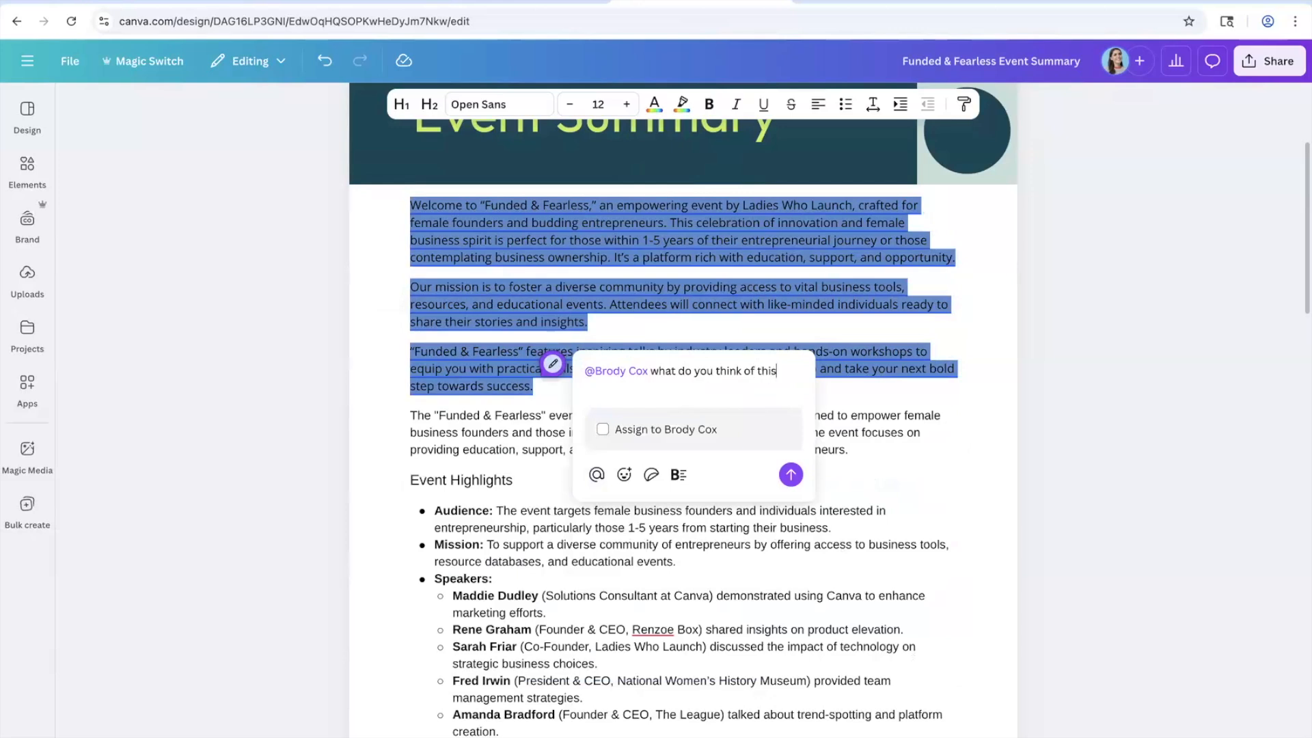
pyautogui.click(682, 436)
pyautogui.click(789, 475)
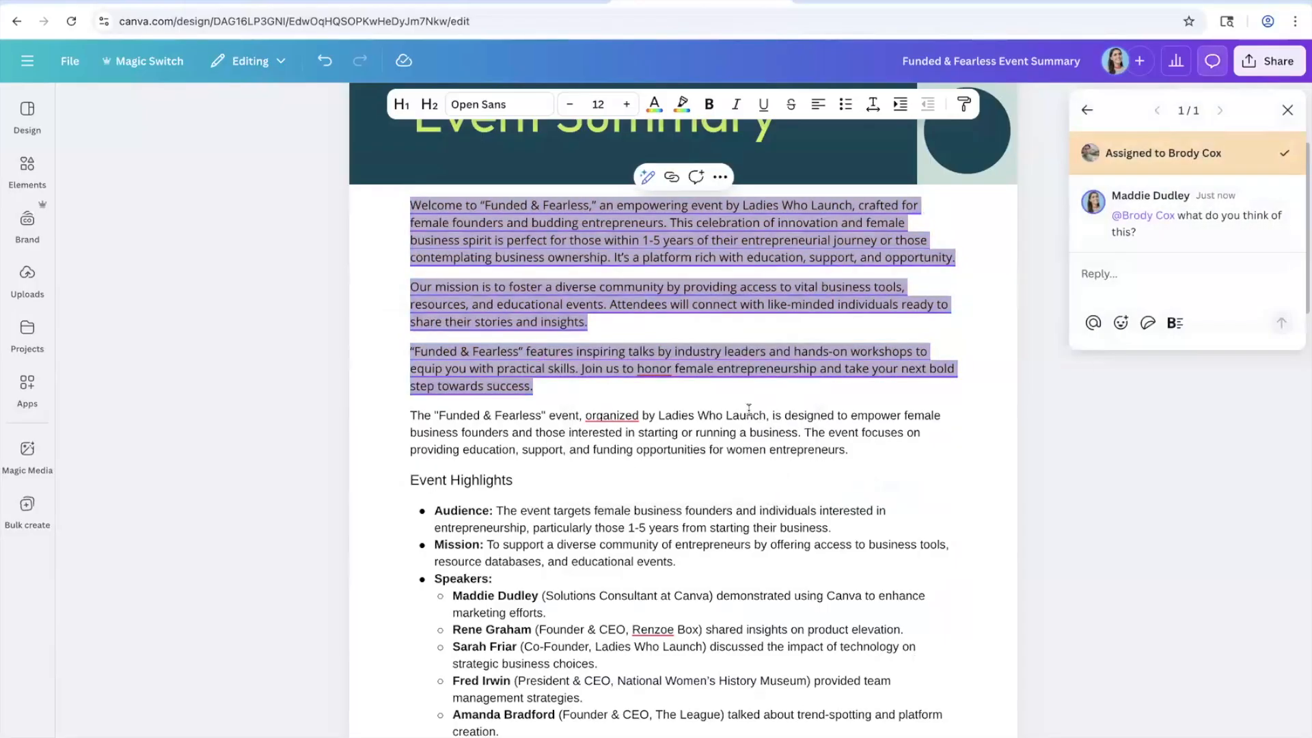
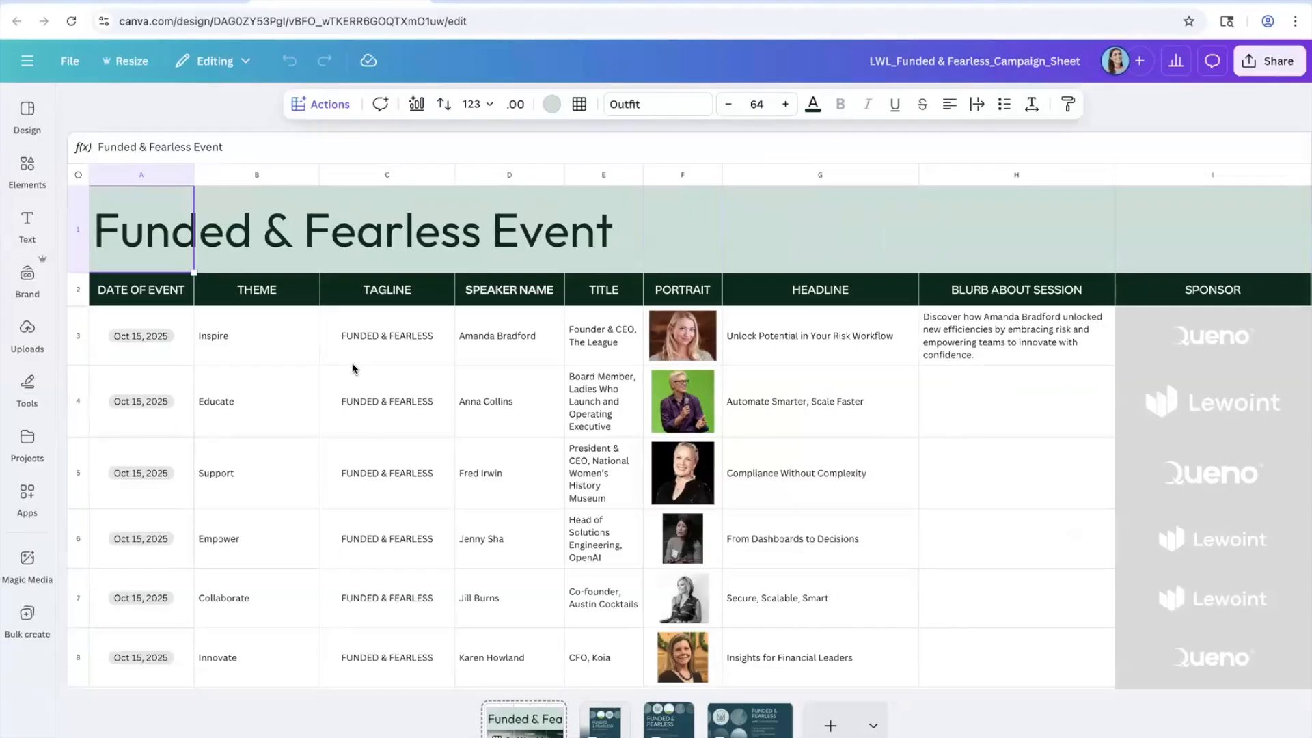
# Step: Select the first speaker's blurb in cell H3 and bring up the sheet's Actions menu
pyautogui.scroll(-2, 352, 369)
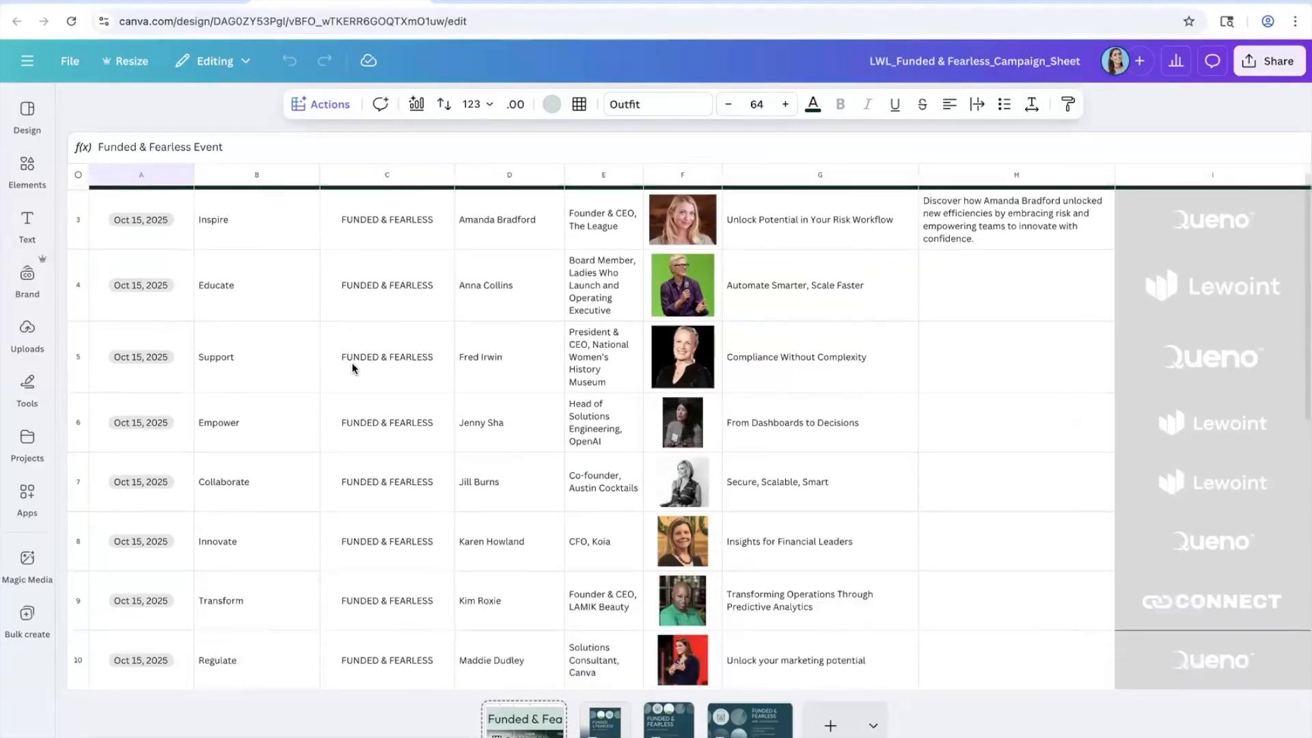
pyautogui.scroll(6, 352, 369)
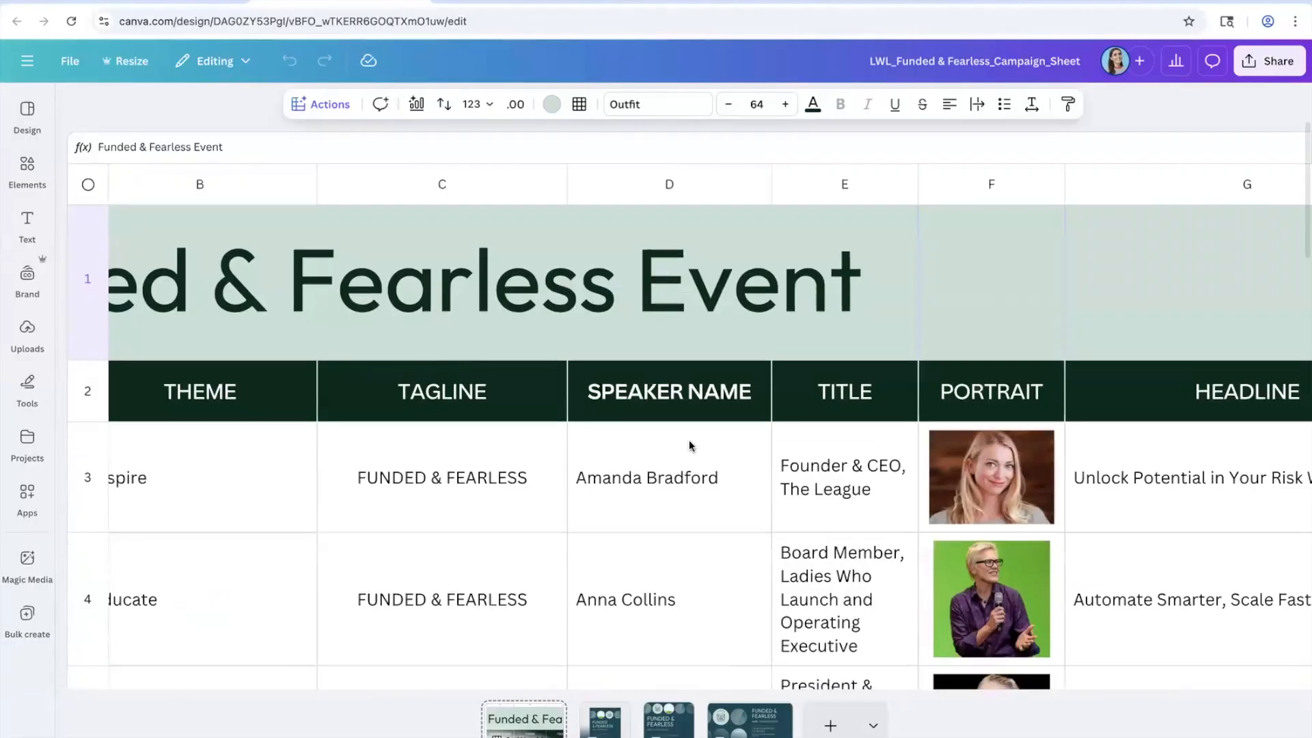
pyautogui.scroll(-3, 689, 444)
pyautogui.scroll(-5, 689, 445)
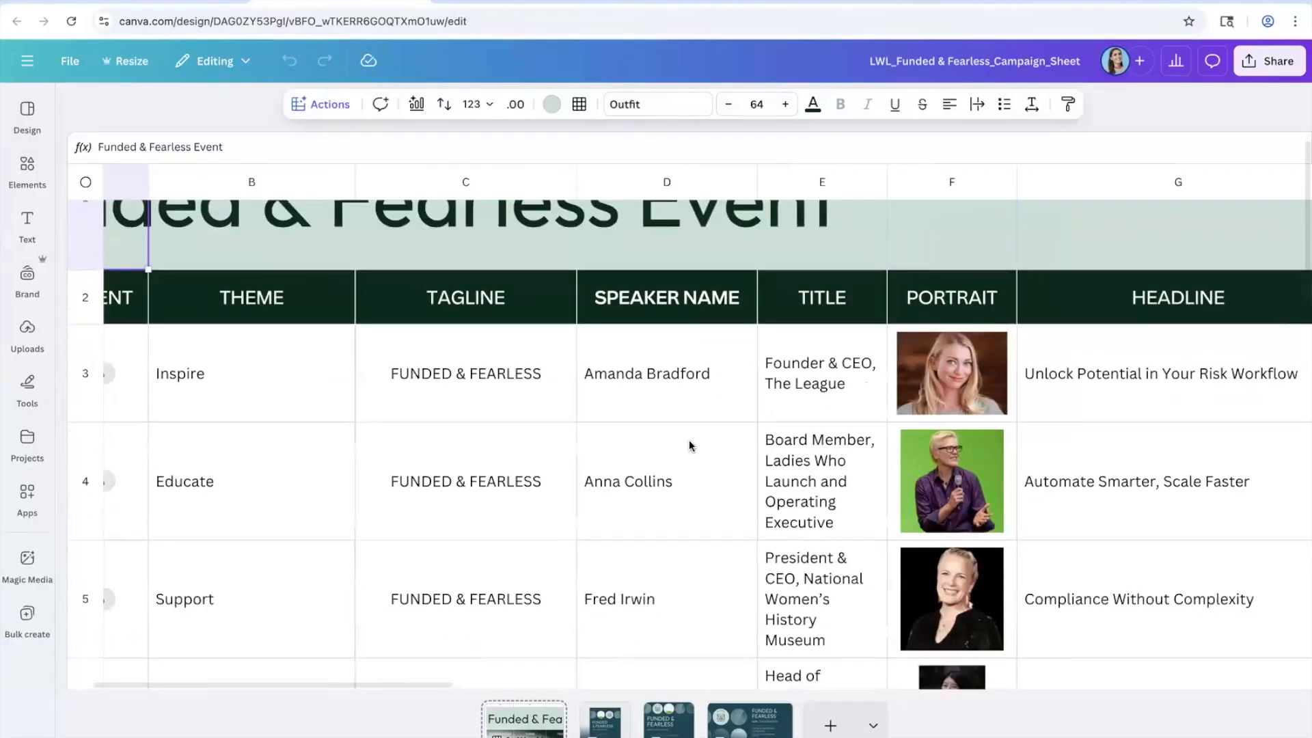
pyautogui.scroll(-3, 690, 444)
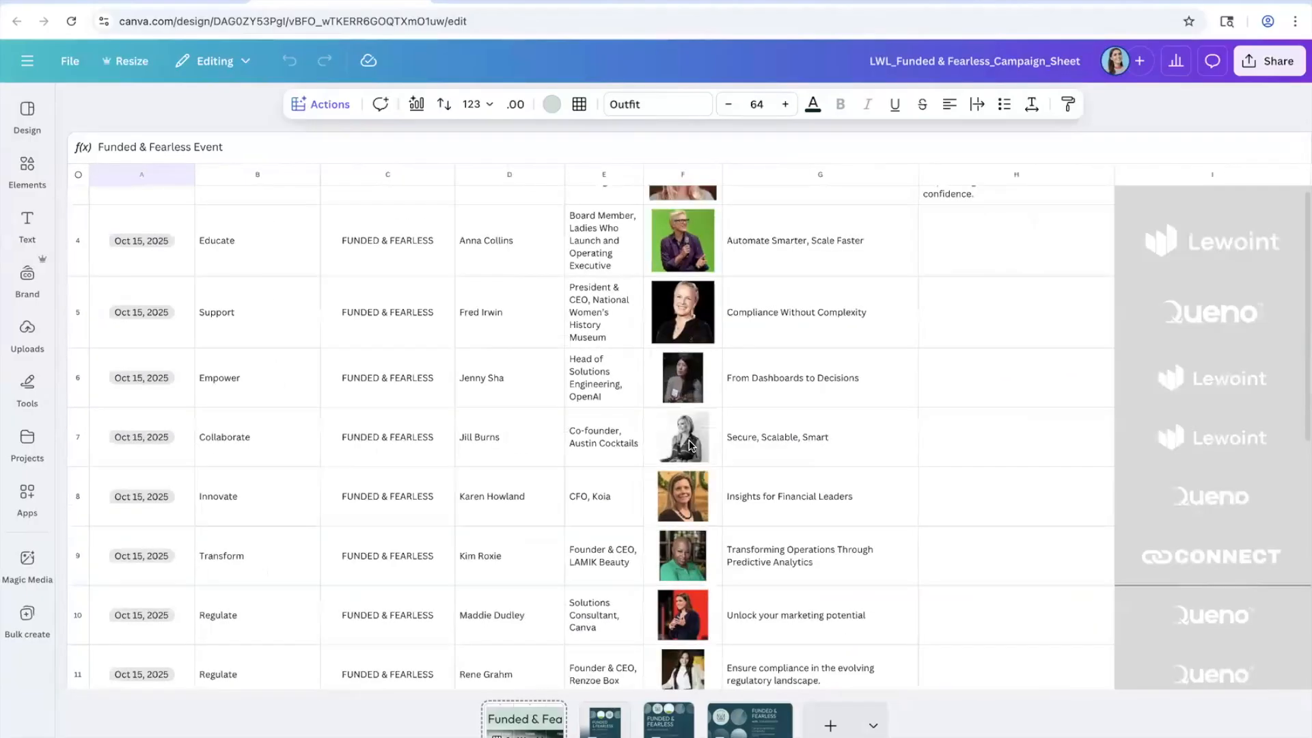
pyautogui.scroll(3, 865, 358)
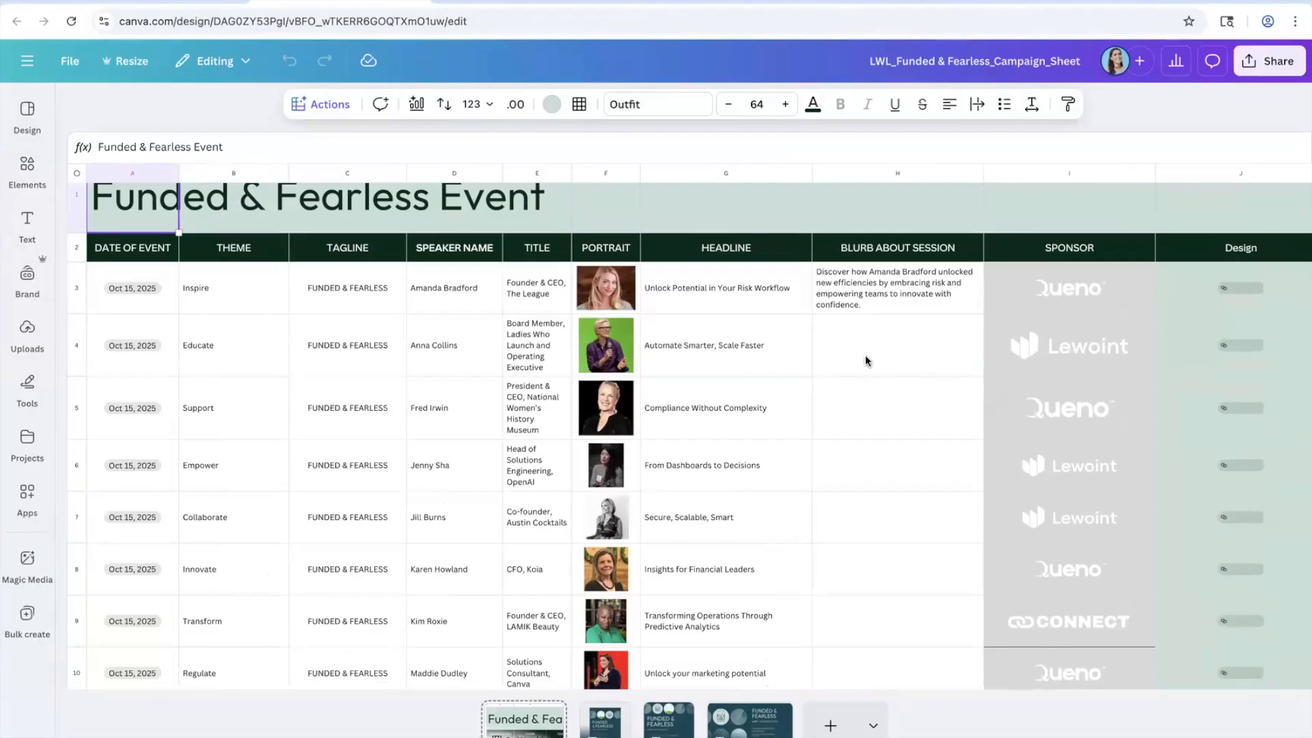
pyautogui.scroll(-1, 865, 358)
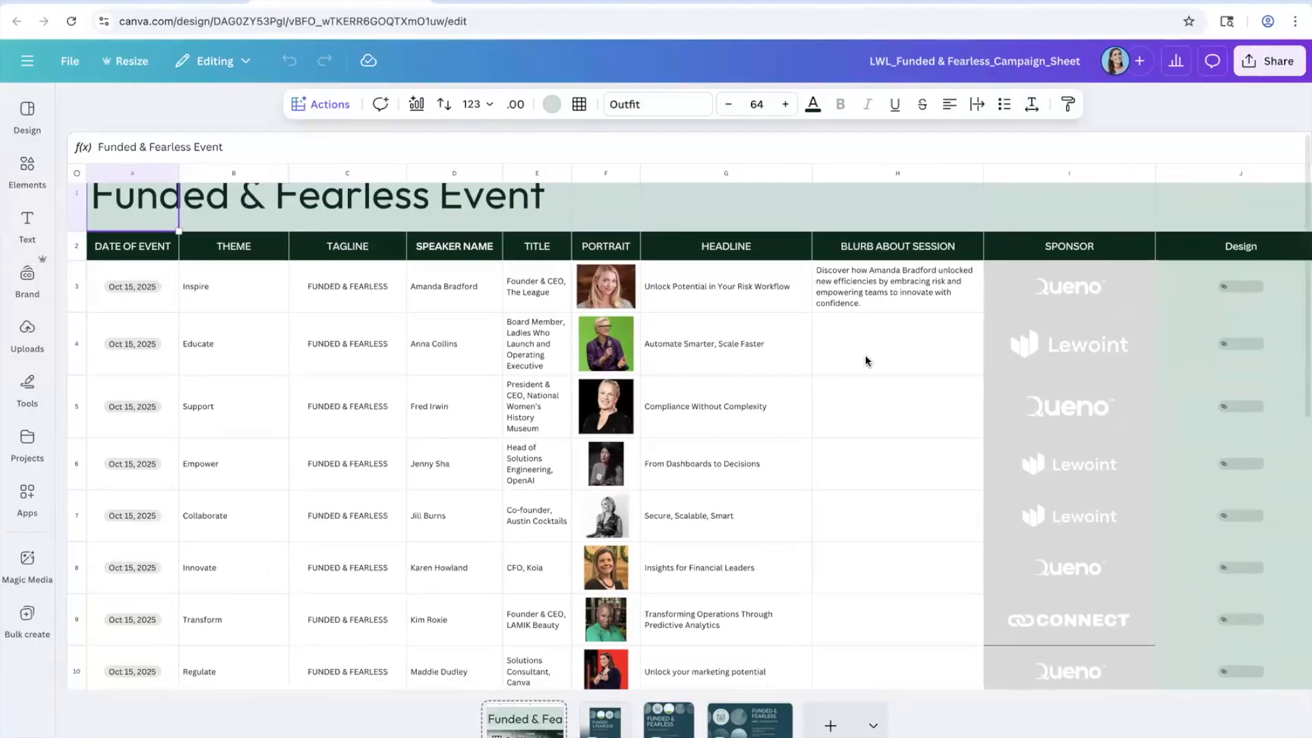
pyautogui.click(865, 272)
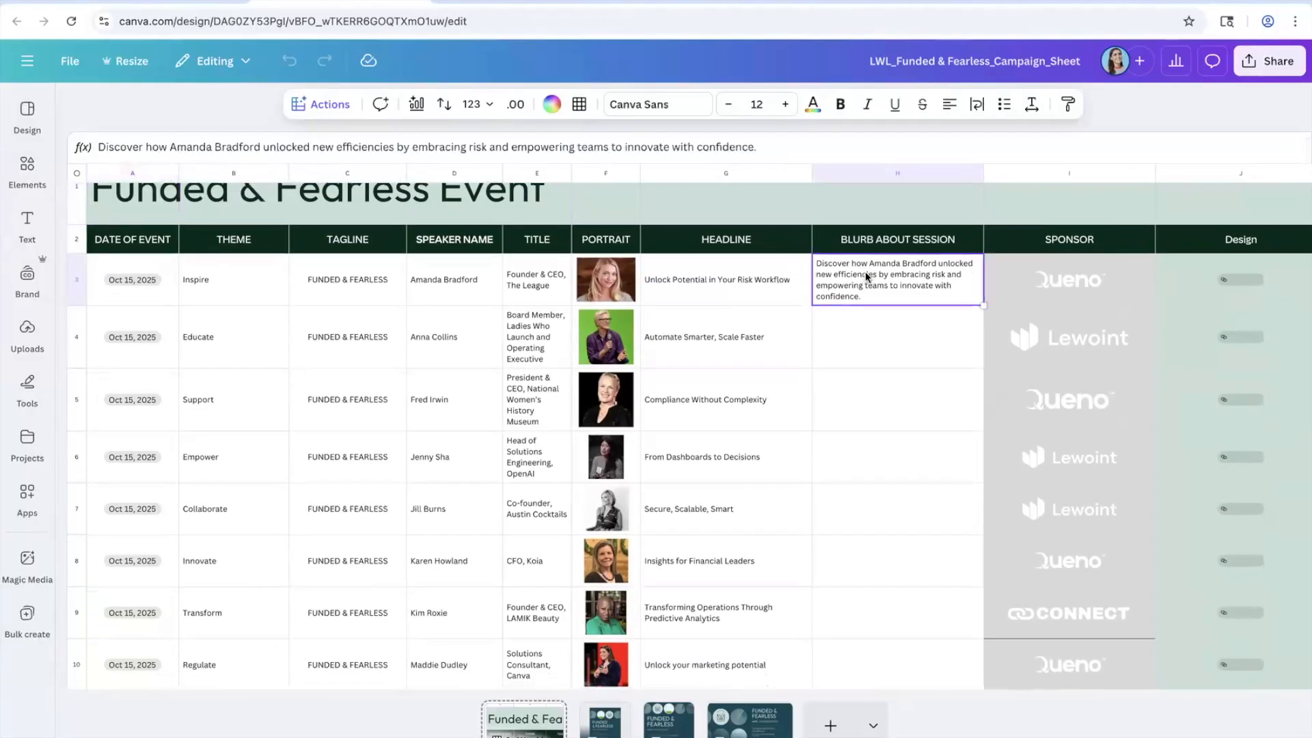
pyautogui.scroll(-3, 875, 553)
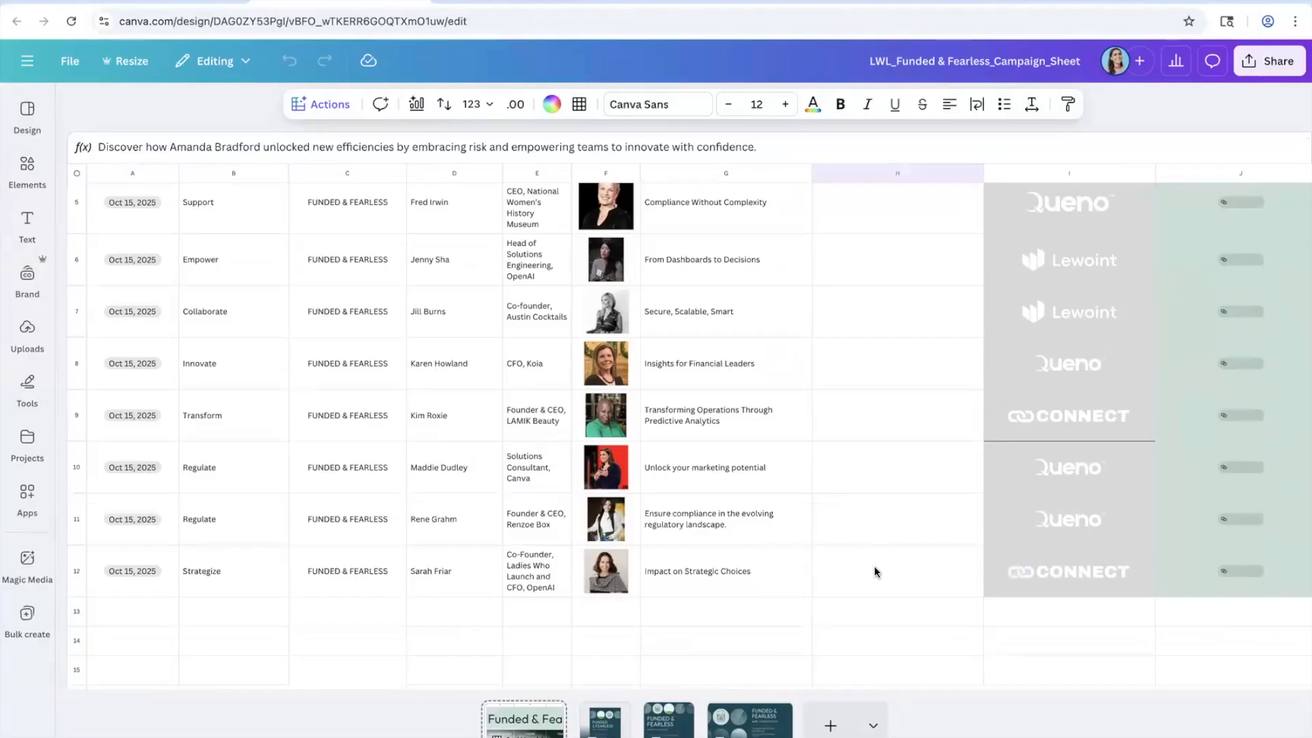
pyautogui.scroll(4, 875, 572)
pyautogui.click(330, 103)
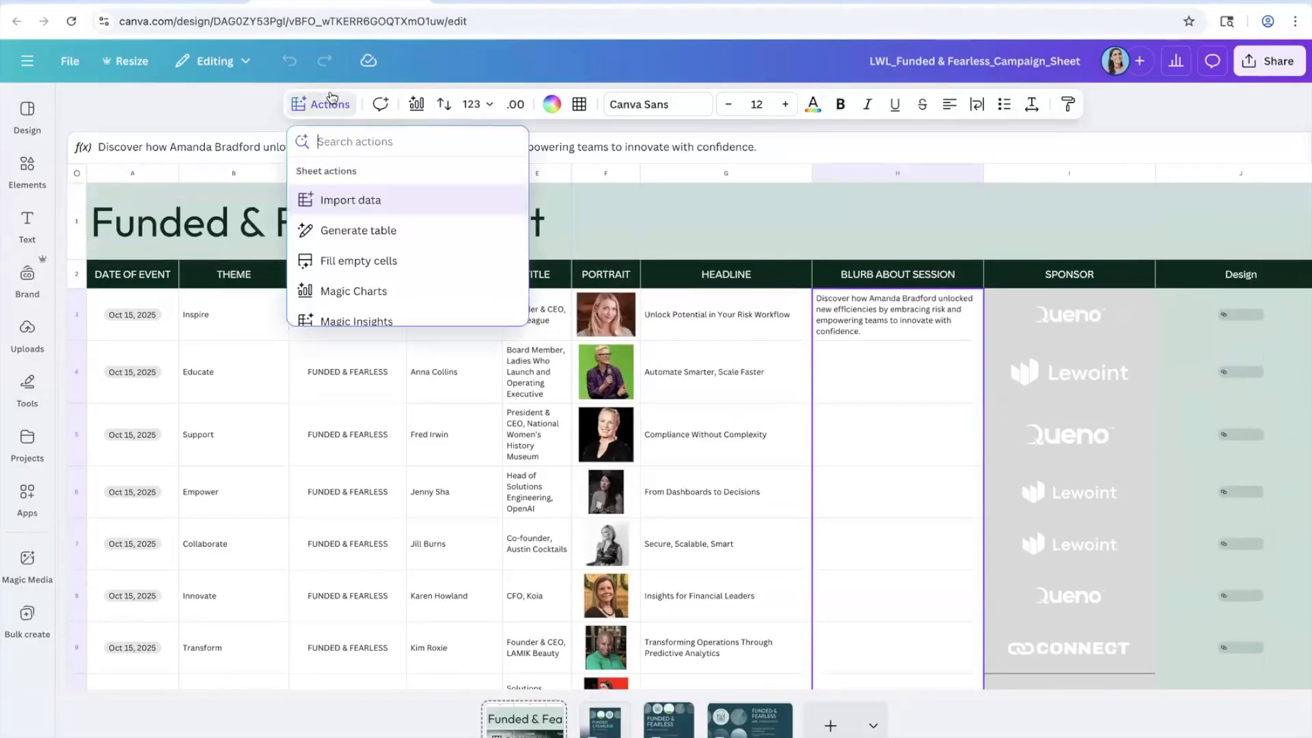
# Step: Have AI fill the empty BLURB ABOUT SESSION cells and insert the generated blurbs for all speakers
pyautogui.click(388, 261)
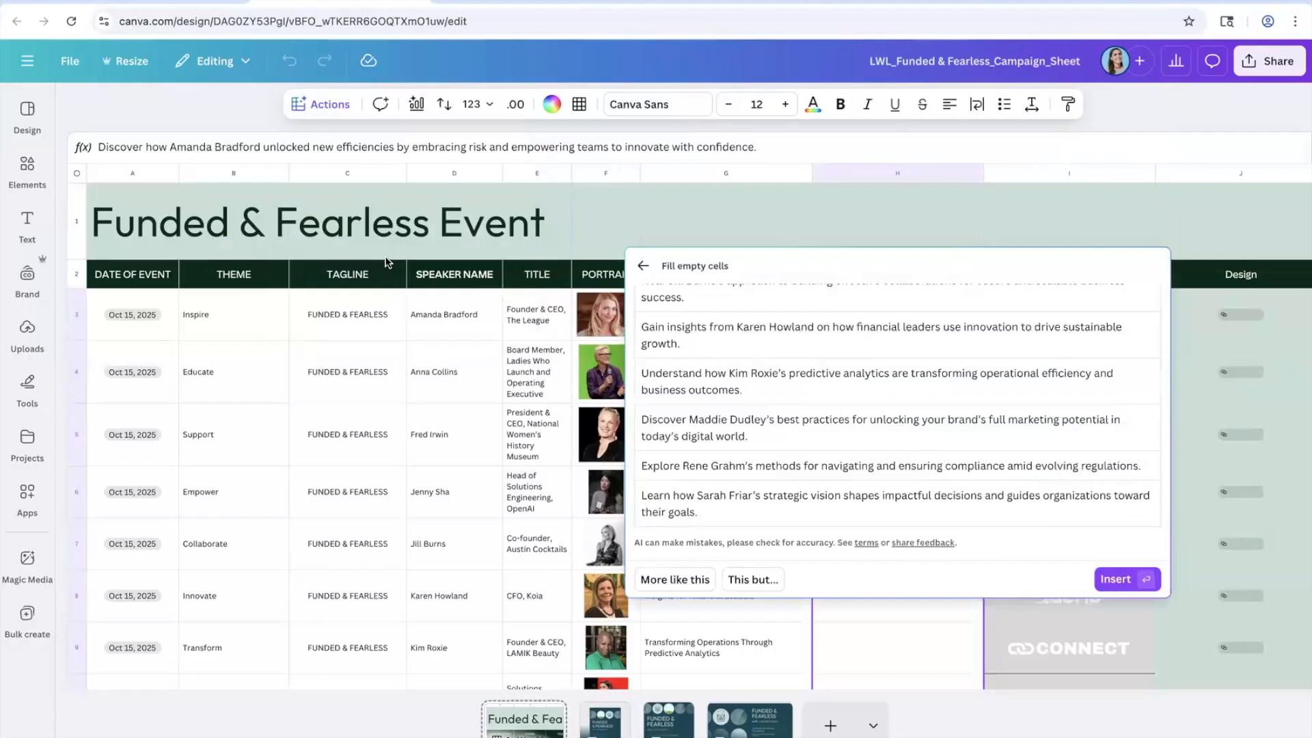
pyautogui.click(1118, 579)
pyautogui.scroll(-1, 538, 360)
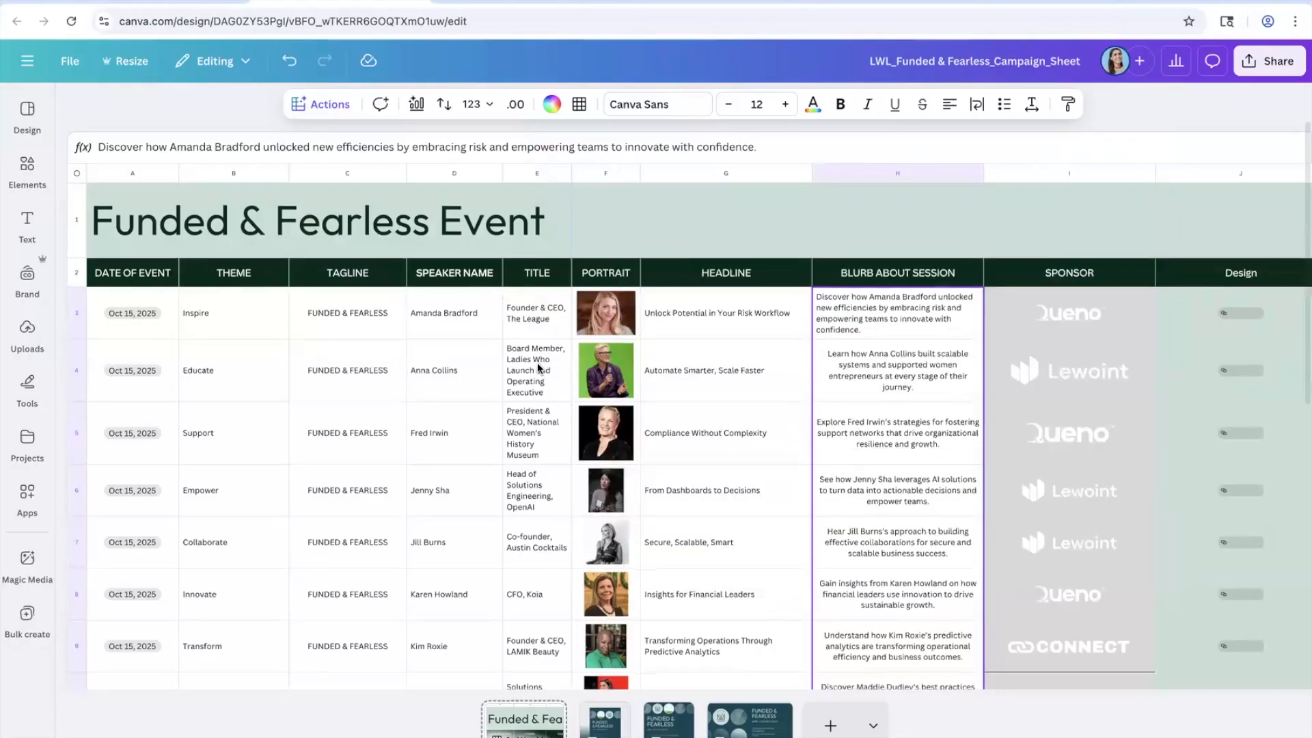
pyautogui.scroll(-2, 538, 367)
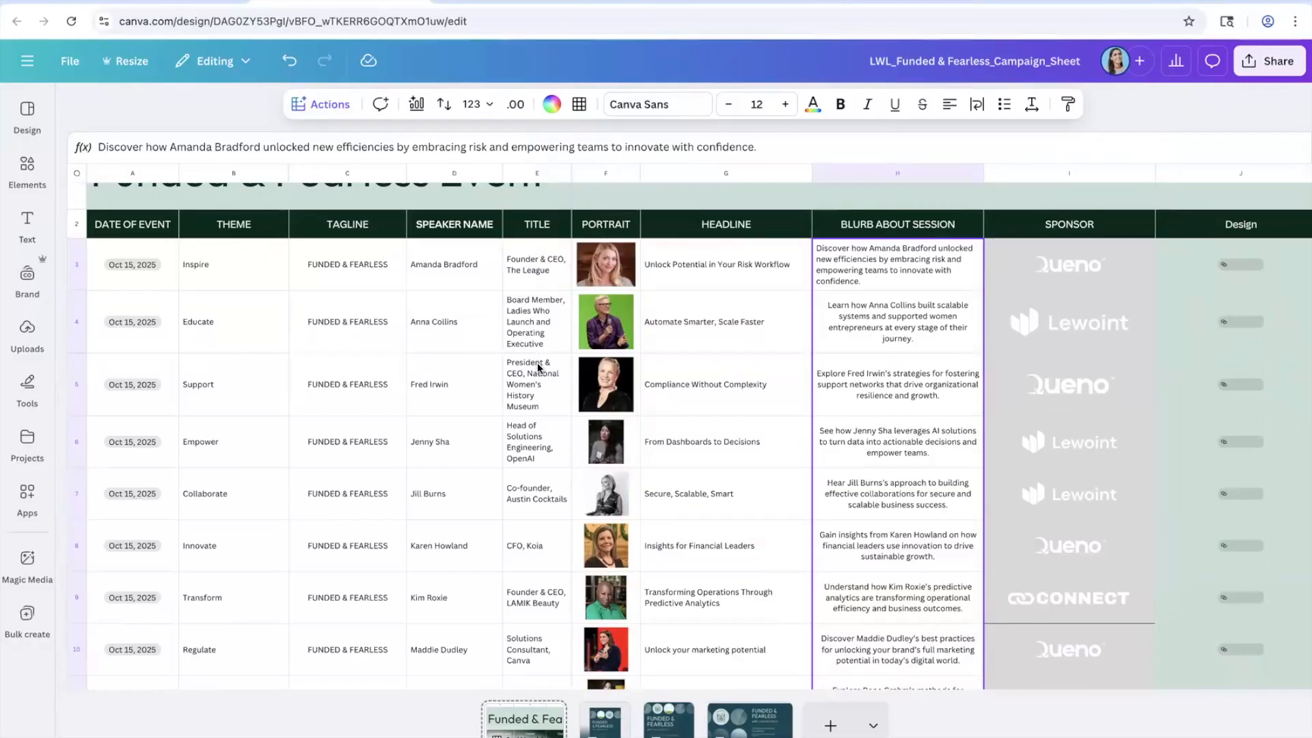
pyautogui.scroll(-1, 539, 368)
pyautogui.click(339, 106)
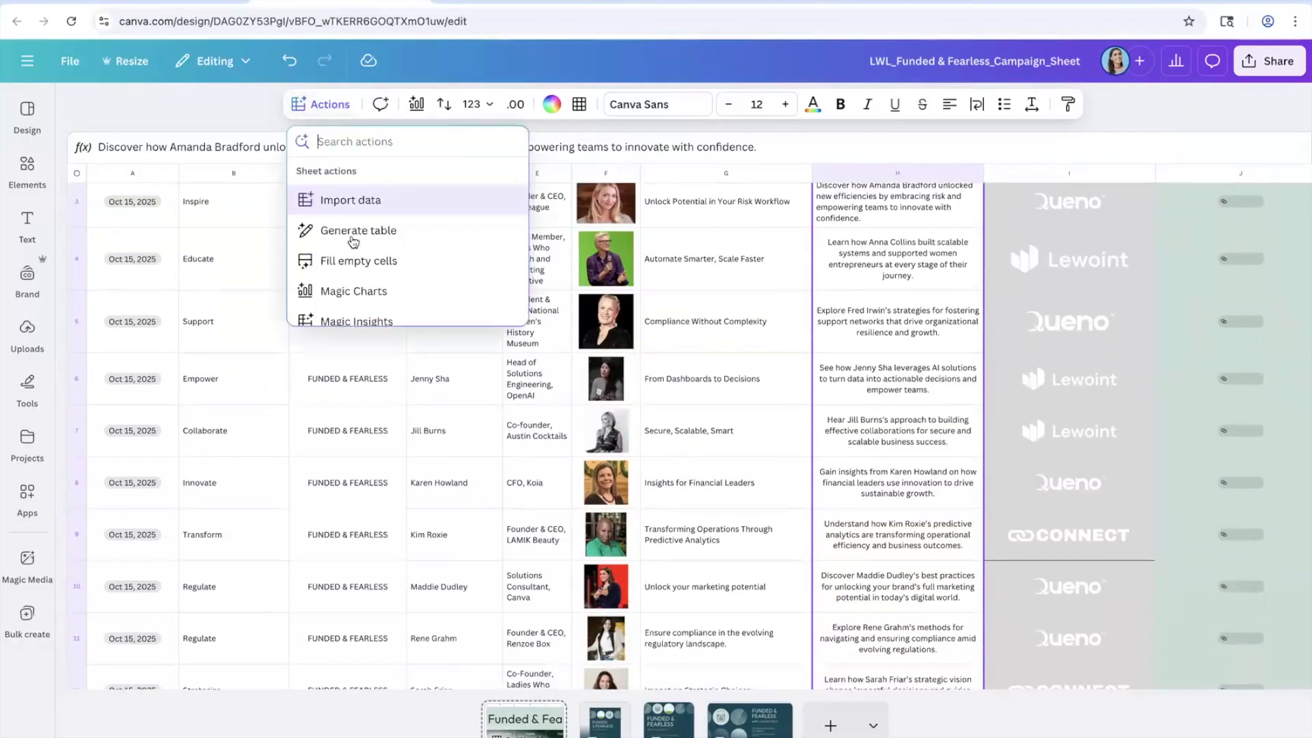
pyautogui.scroll(-1, 353, 242)
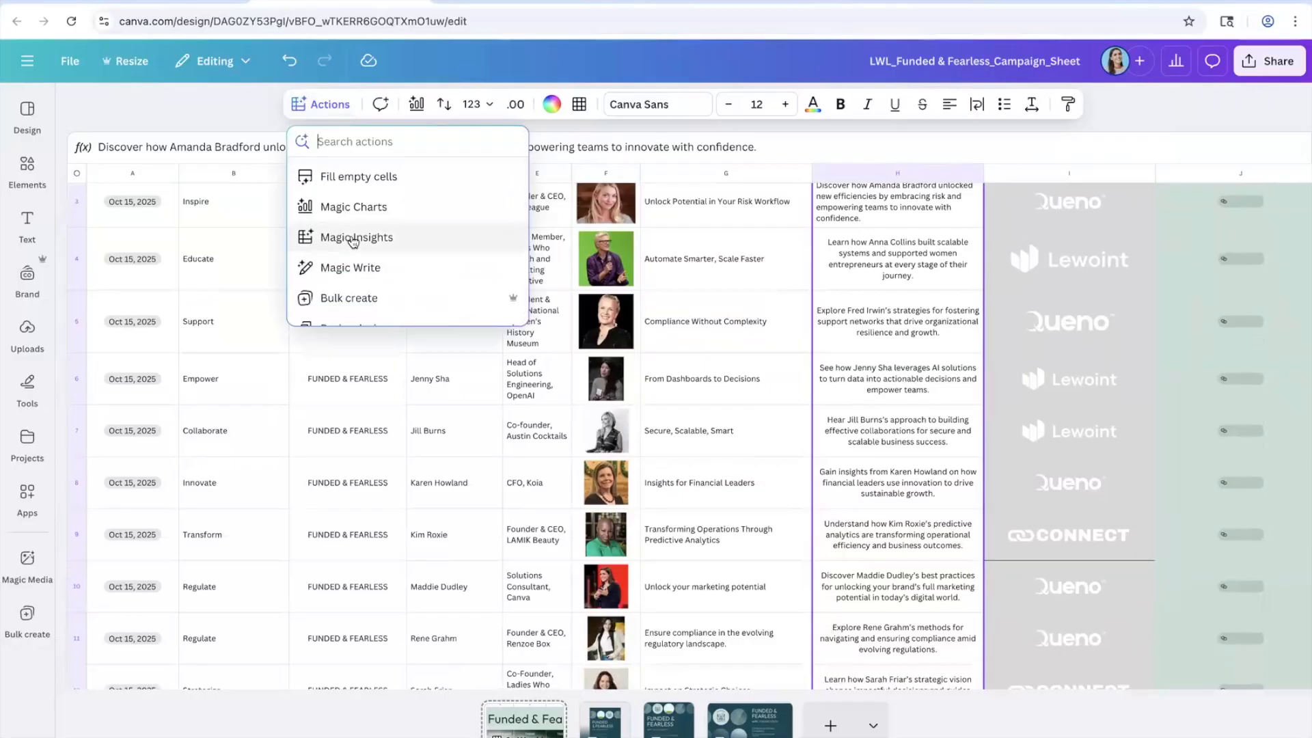
pyautogui.scroll(-1, 354, 242)
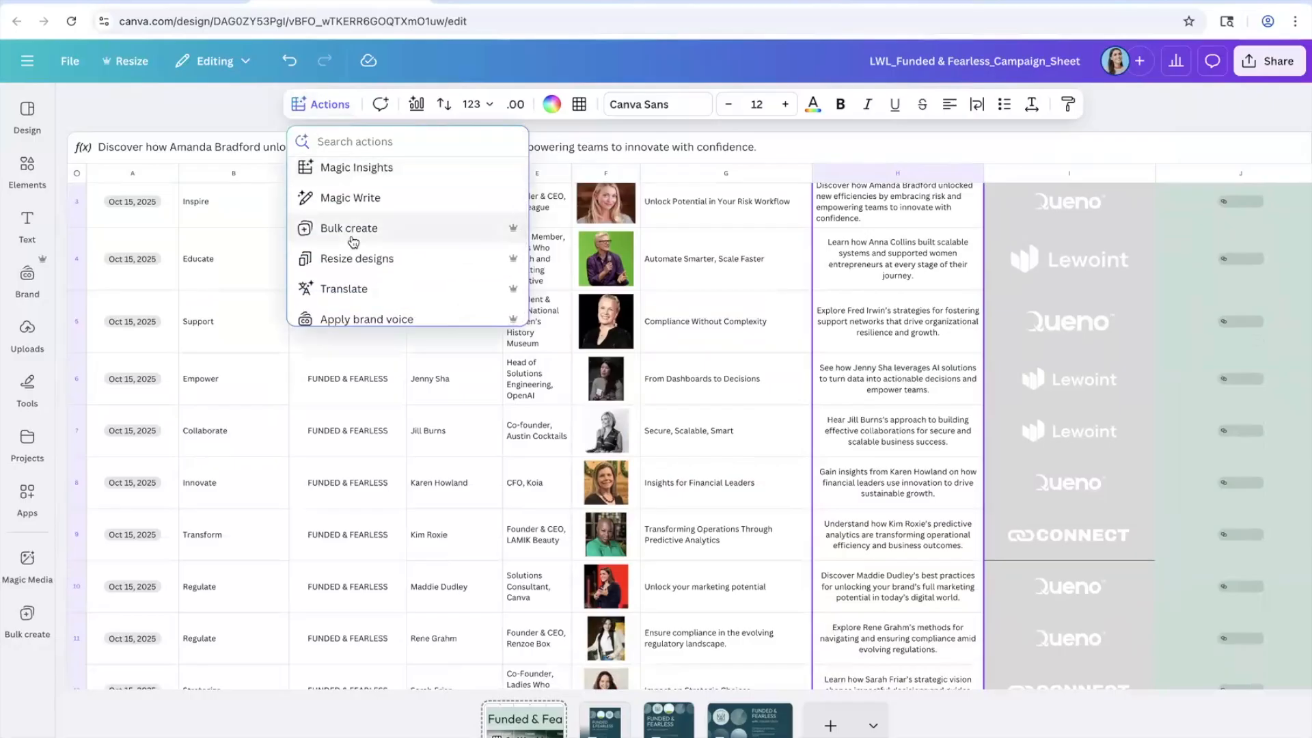
pyautogui.click(368, 290)
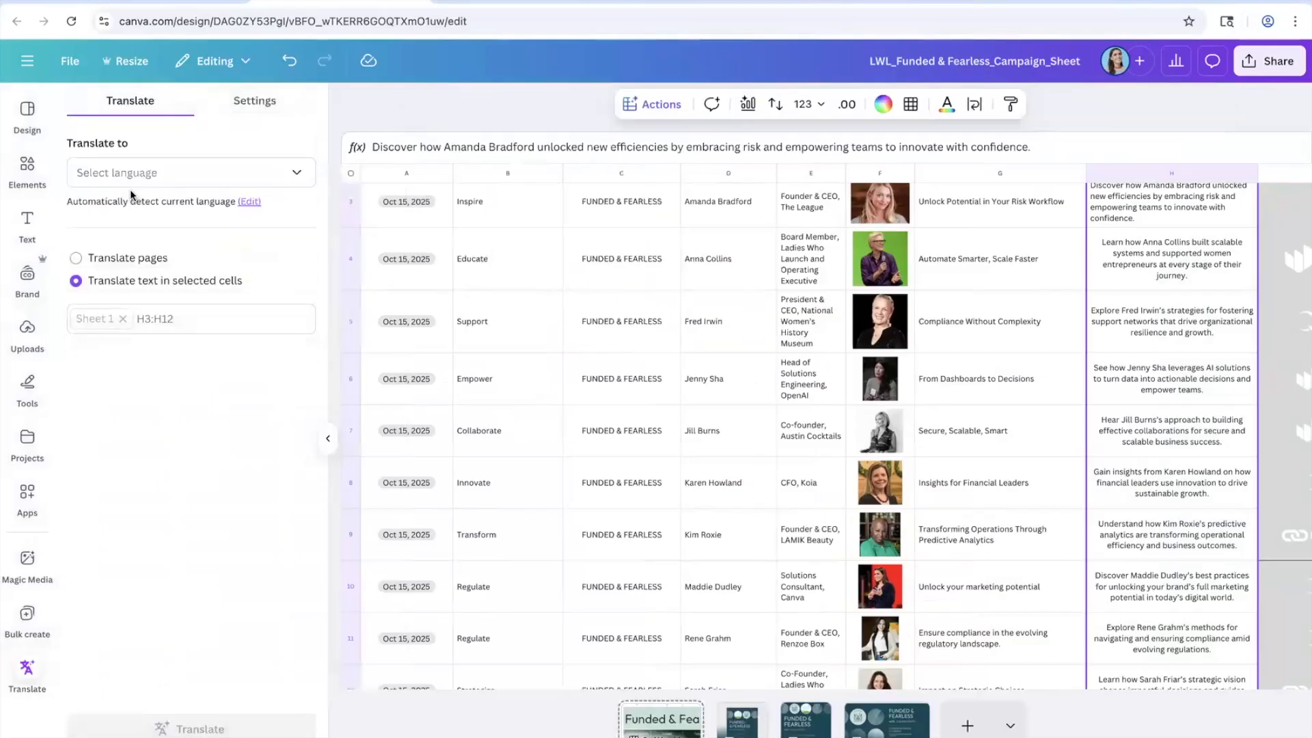
pyautogui.click(134, 181)
pyautogui.scroll(-6, 163, 300)
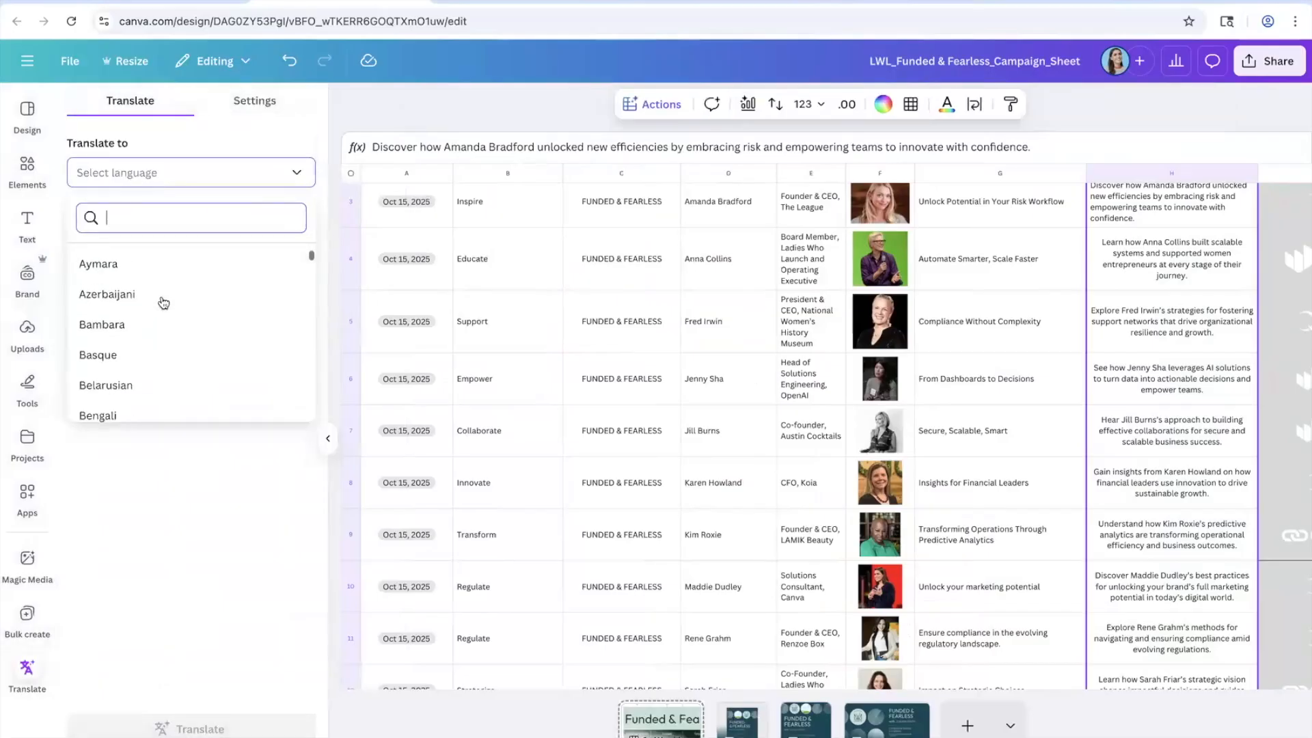
pyautogui.scroll(-5, 163, 302)
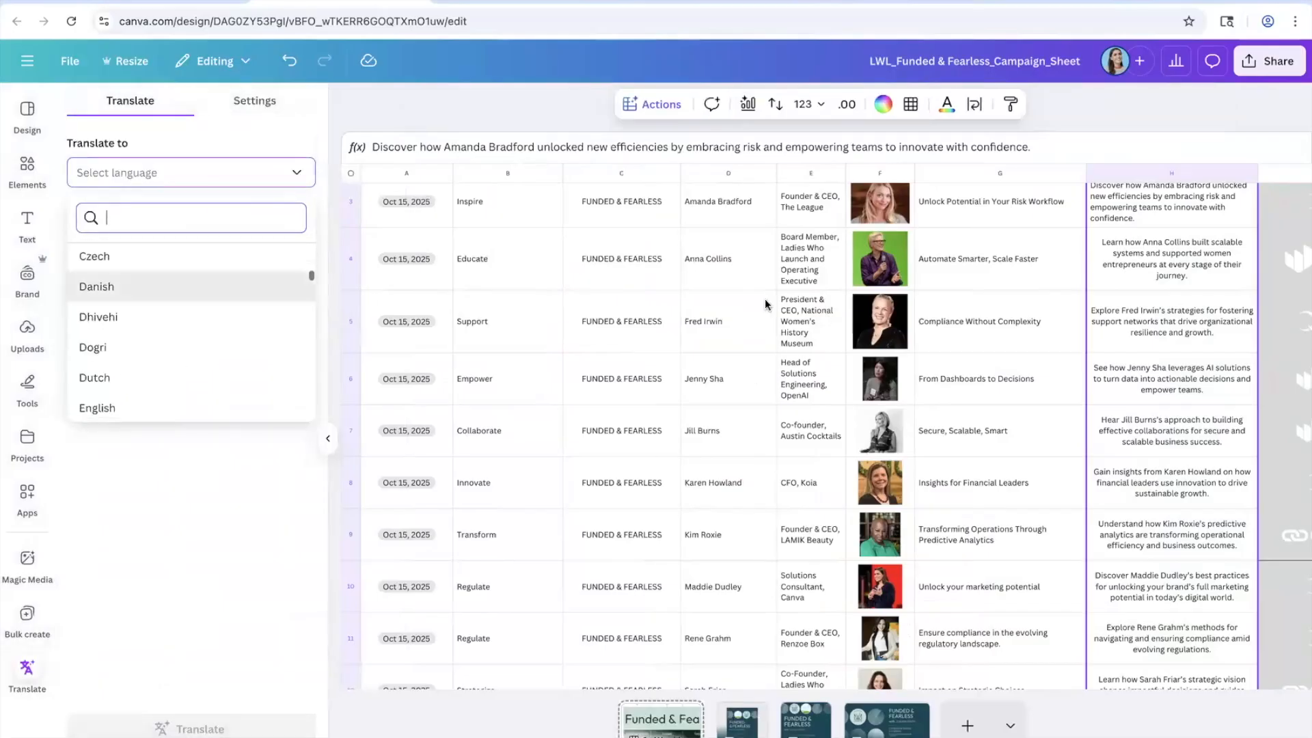
pyautogui.click(734, 298)
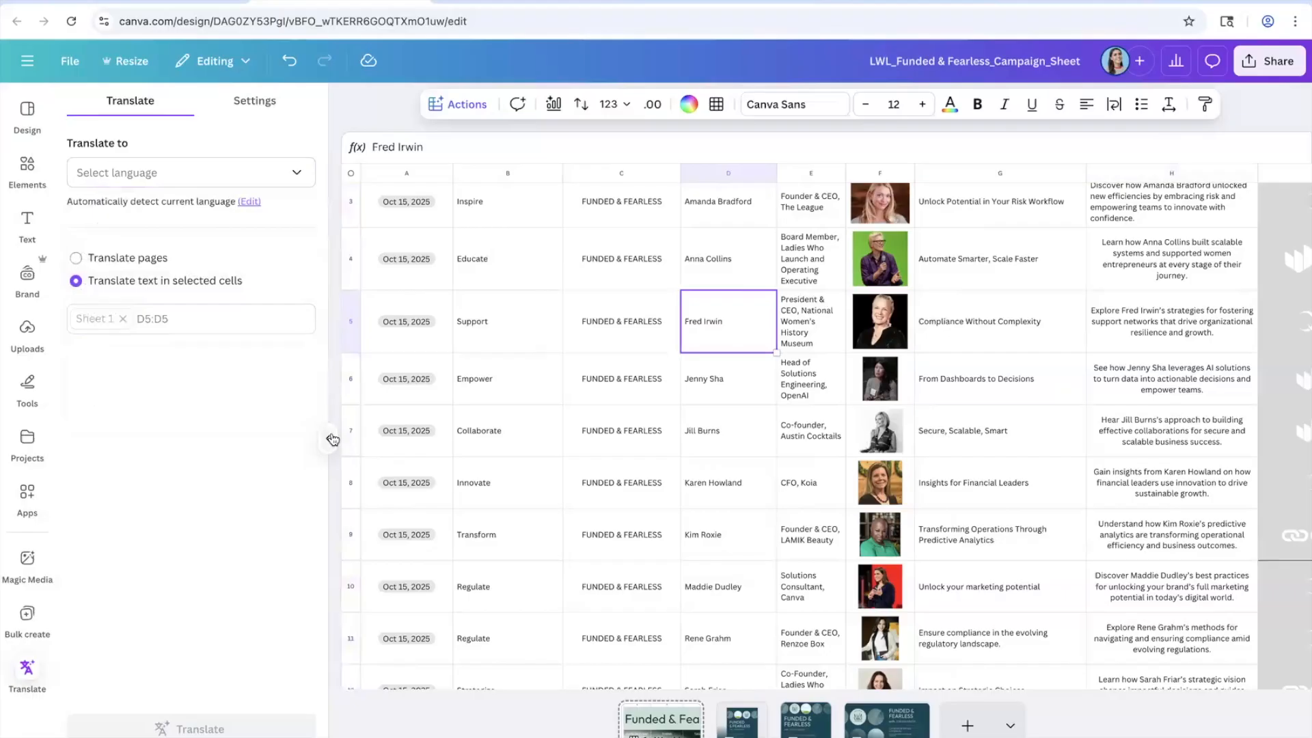
pyautogui.click(329, 438)
pyautogui.scroll(3, 612, 397)
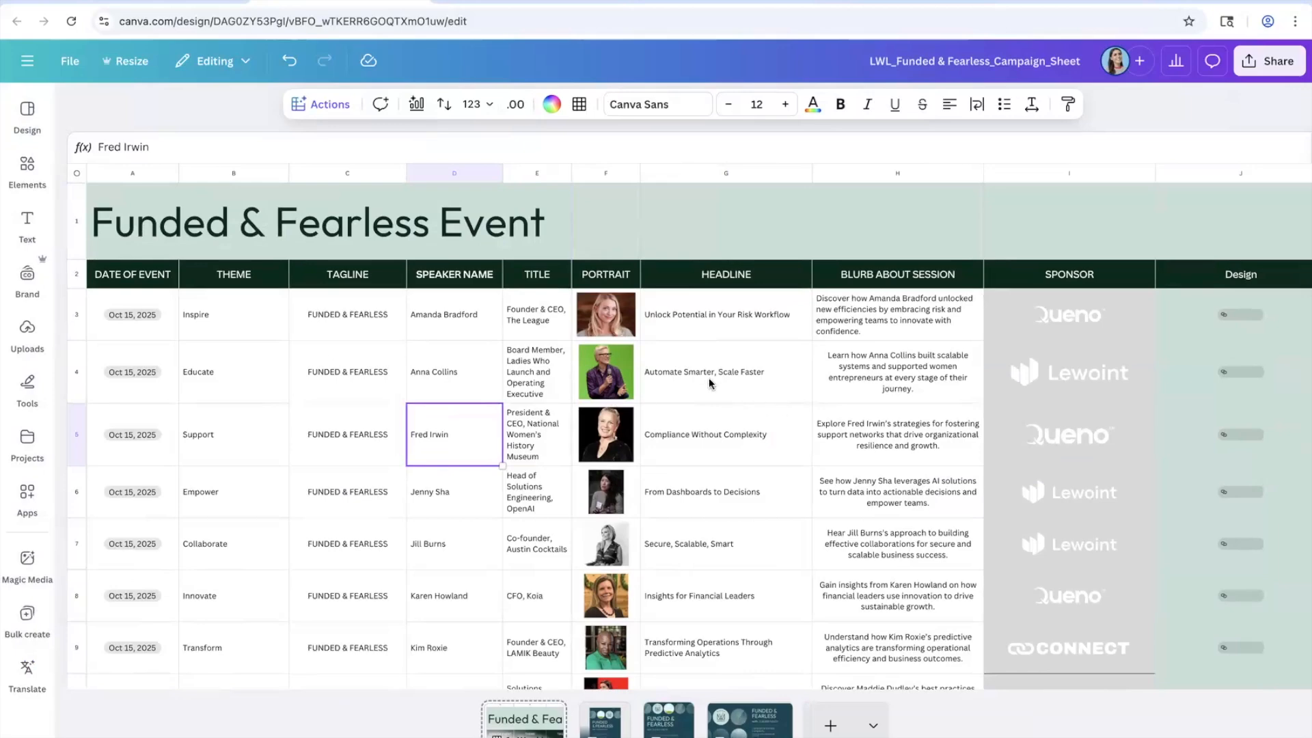
# Step: Select all speaker portraits in column F down to row 12 and run BG Remover
pyautogui.scroll(-2, 708, 378)
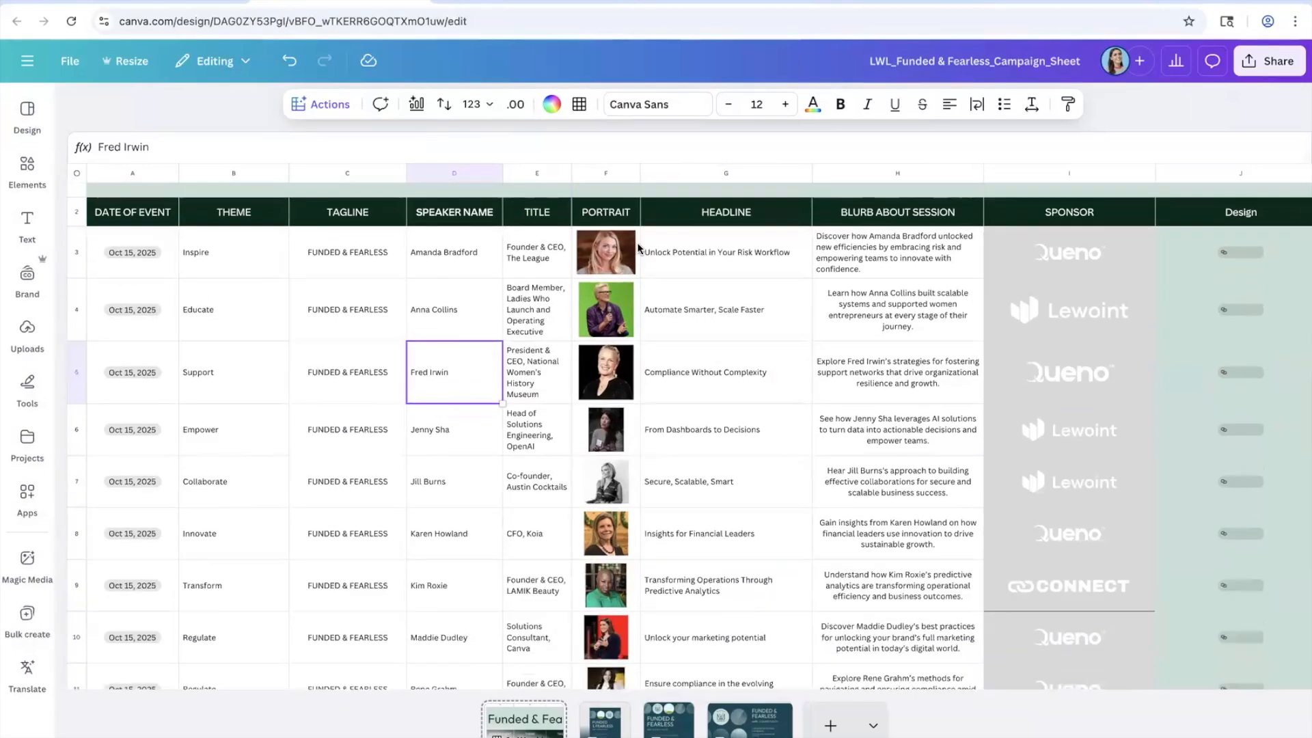
pyautogui.click(634, 252)
pyautogui.scroll(-5, 642, 294)
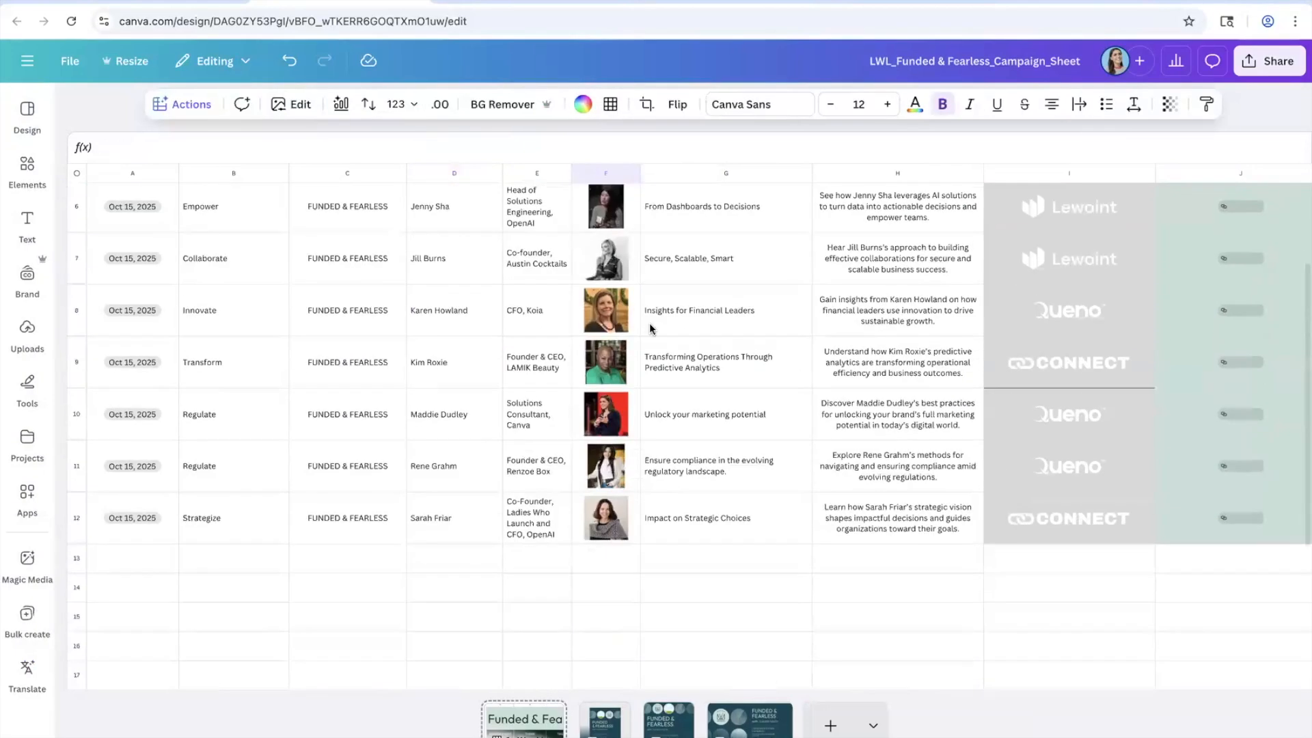
pyautogui.keyDown('shift'); pyautogui.click(638, 511); pyautogui.keyUp('shift')
pyautogui.scroll(5, 635, 418)
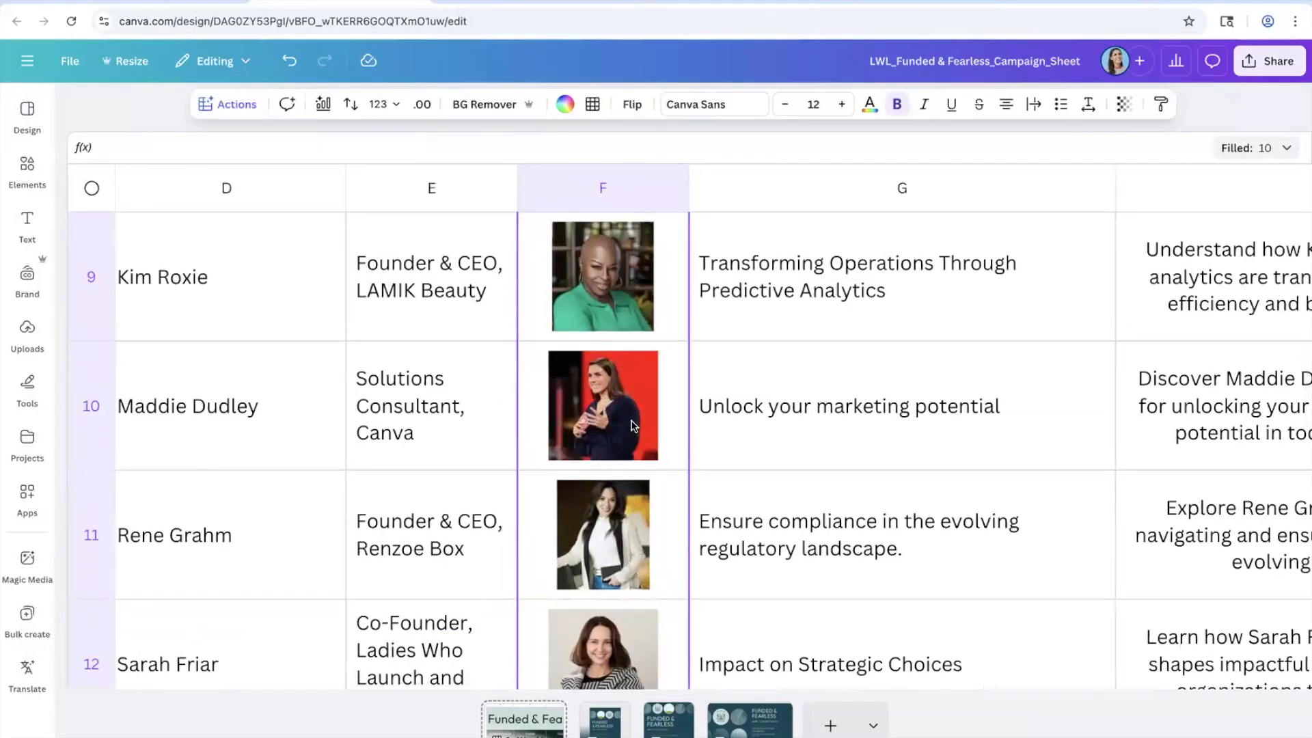
pyautogui.scroll(10, 631, 425)
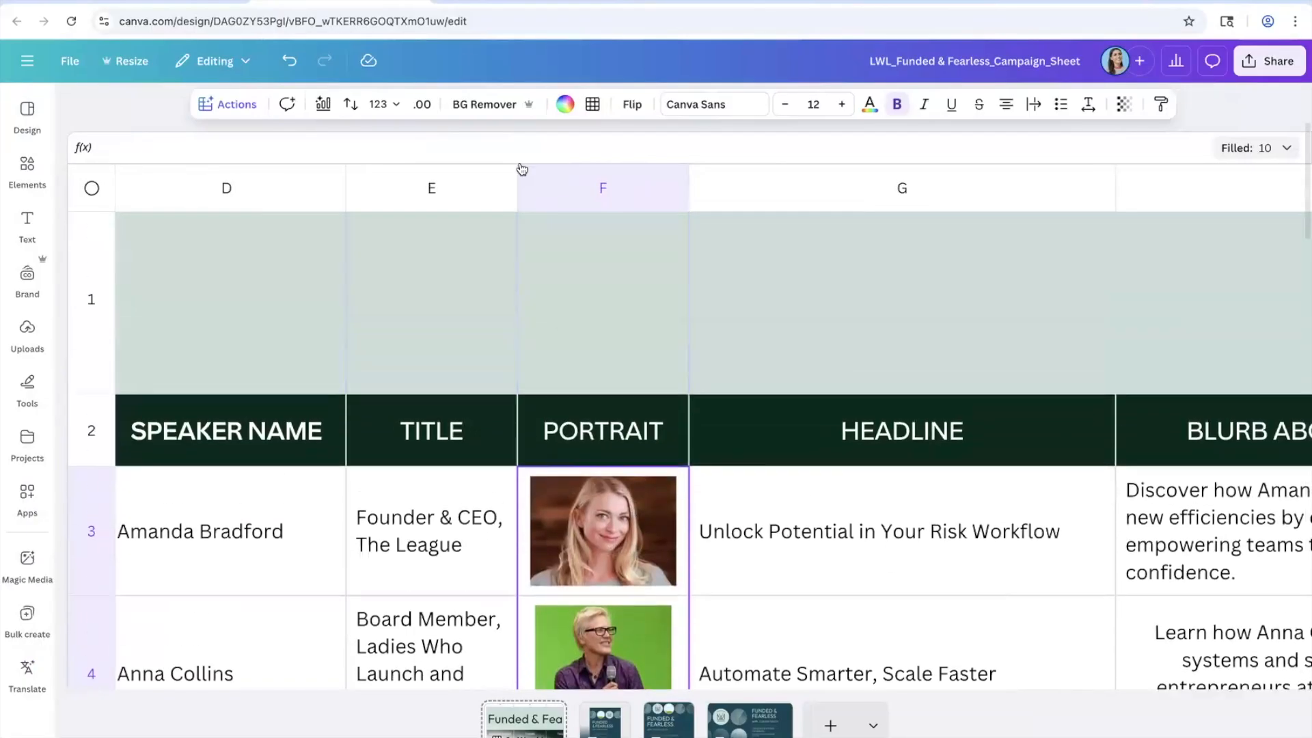
pyautogui.click(481, 109)
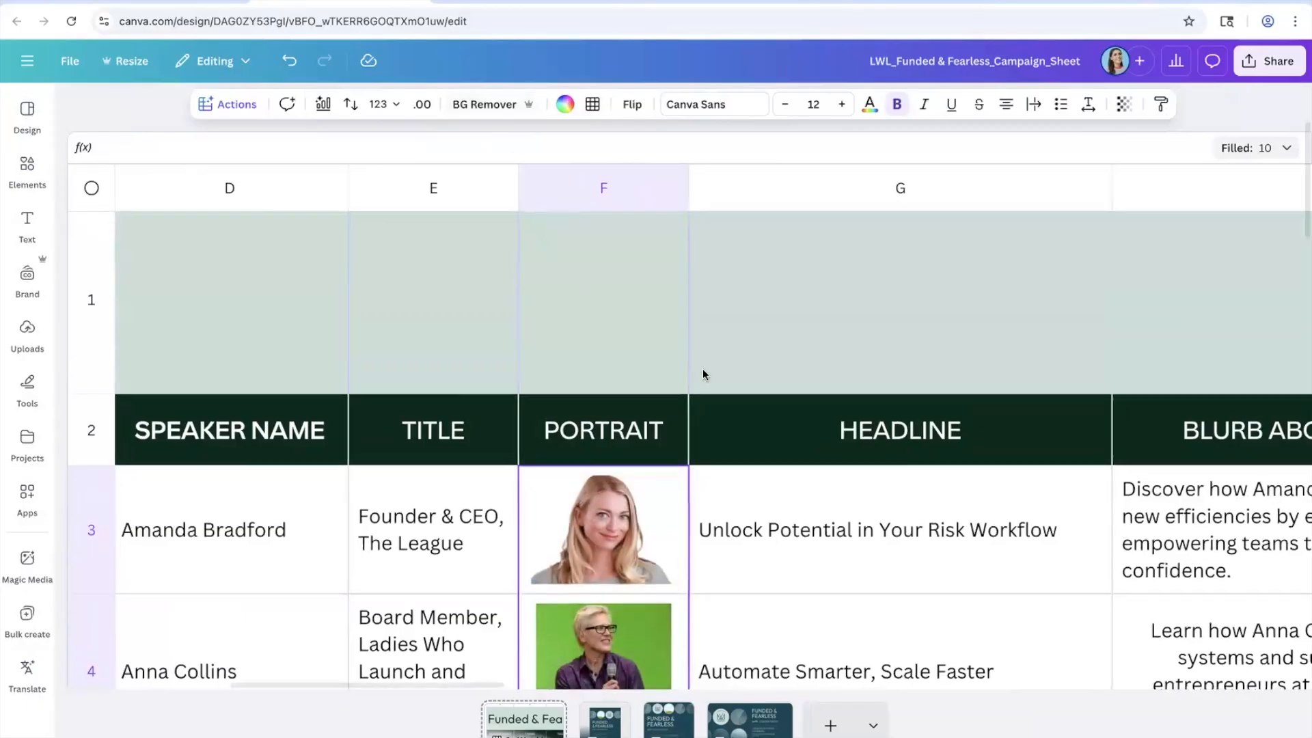
# Step: Scroll through the sheet to check each portrait now appears as a clean cut-out
pyautogui.scroll(-3, 702, 368)
pyautogui.scroll(-5, 628, 472)
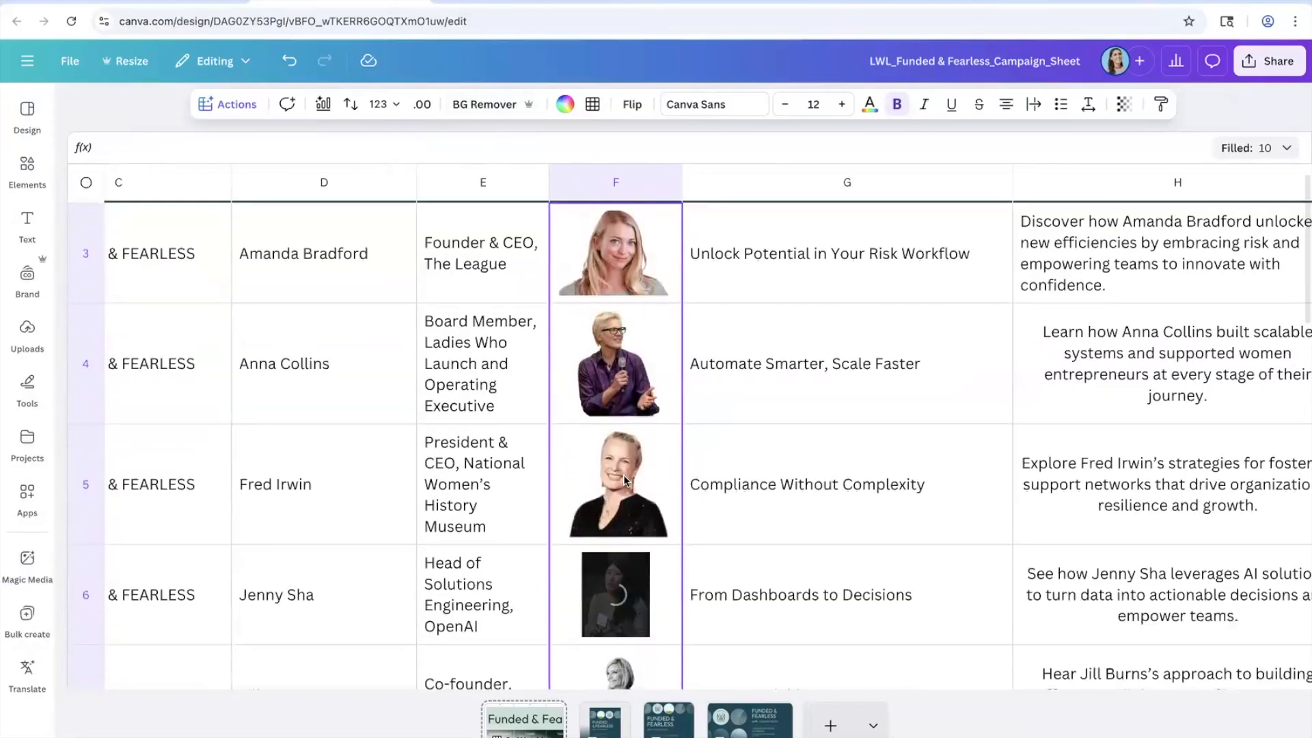
pyautogui.scroll(5, 623, 475)
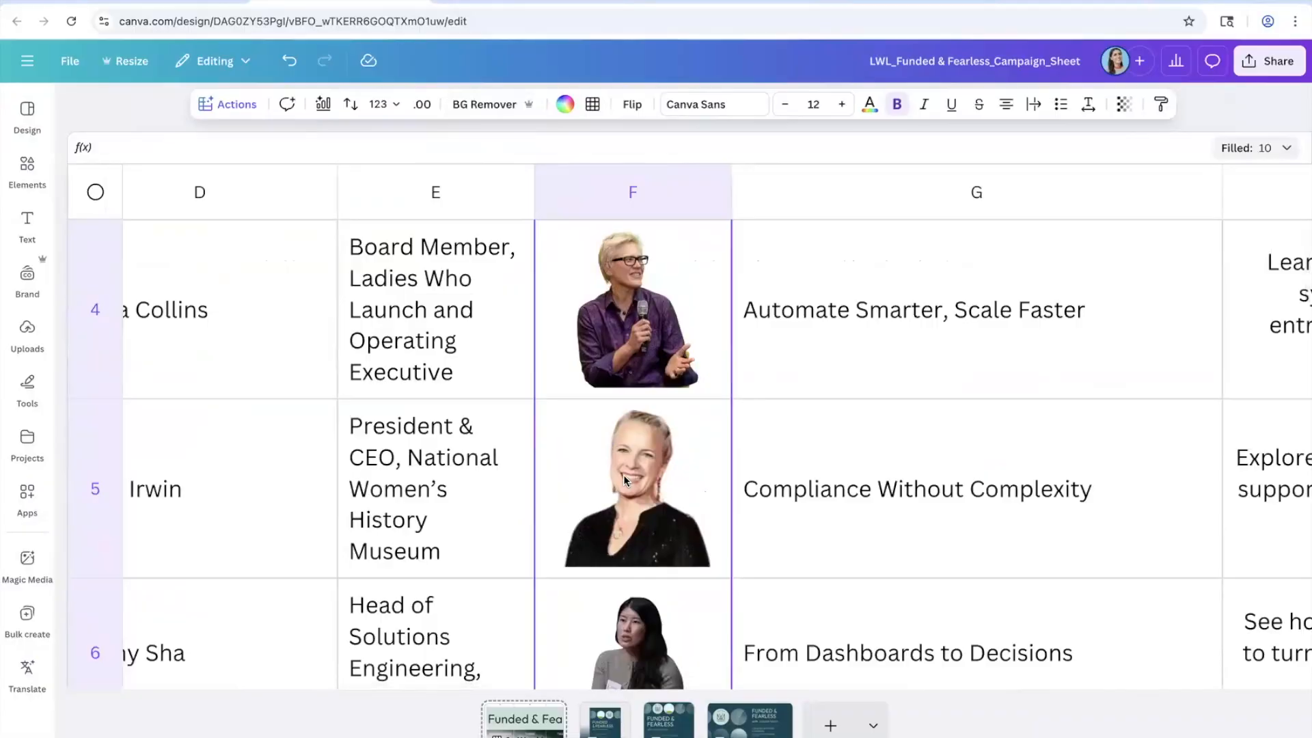
pyautogui.scroll(-3, 623, 474)
pyautogui.scroll(-4, 623, 474)
pyautogui.scroll(-3, 623, 478)
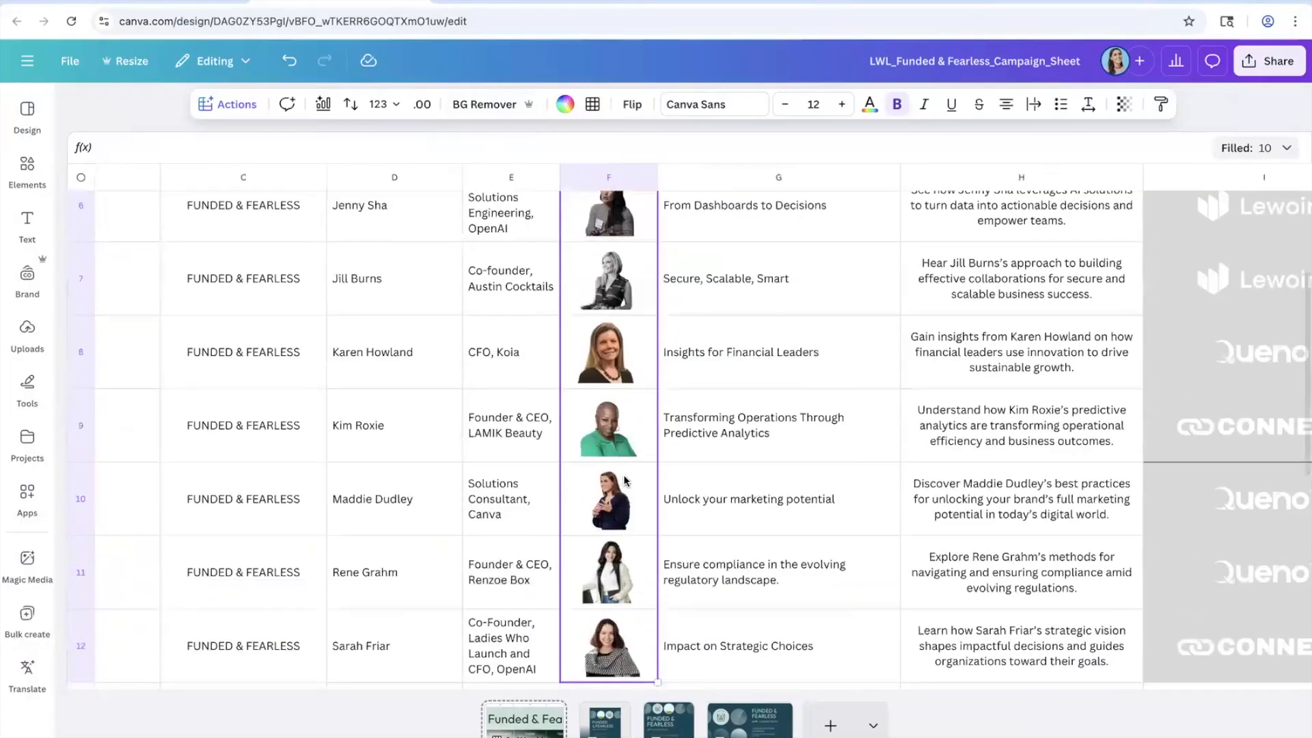
pyautogui.scroll(-5, 623, 479)
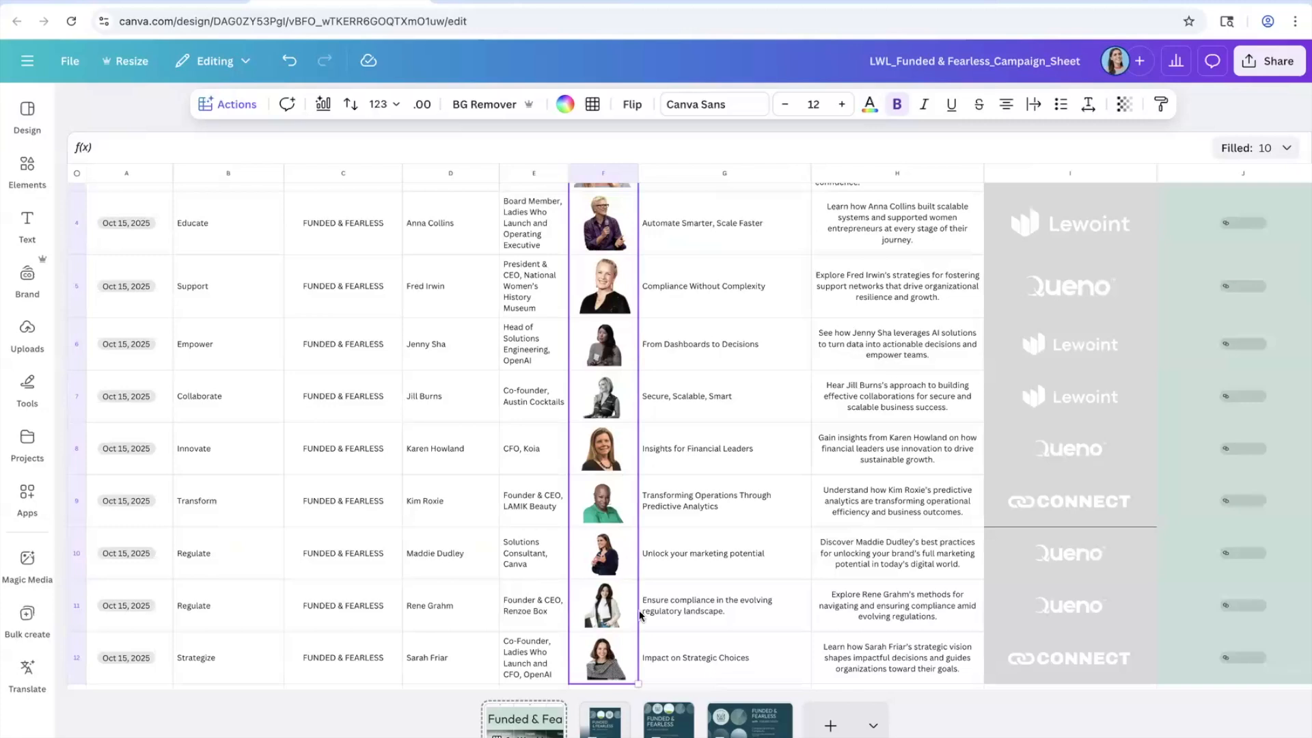
pyautogui.click(604, 724)
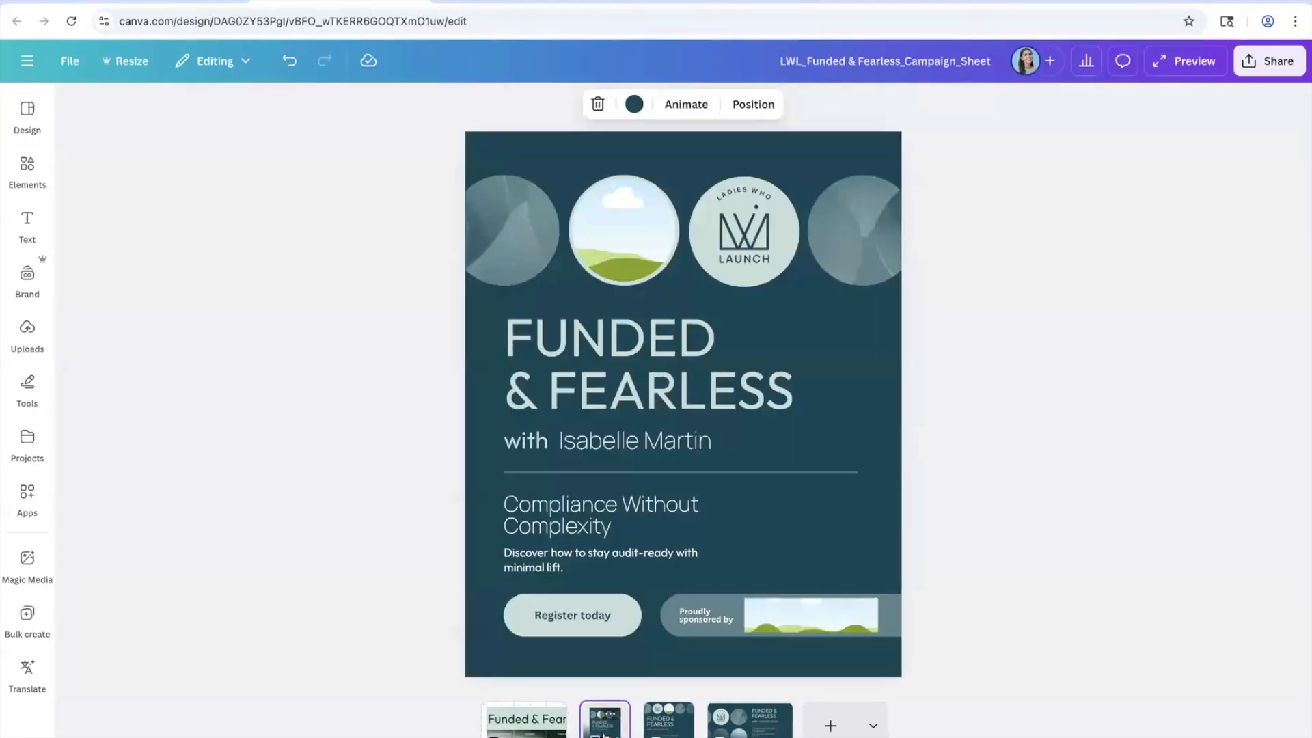
pyautogui.click(672, 727)
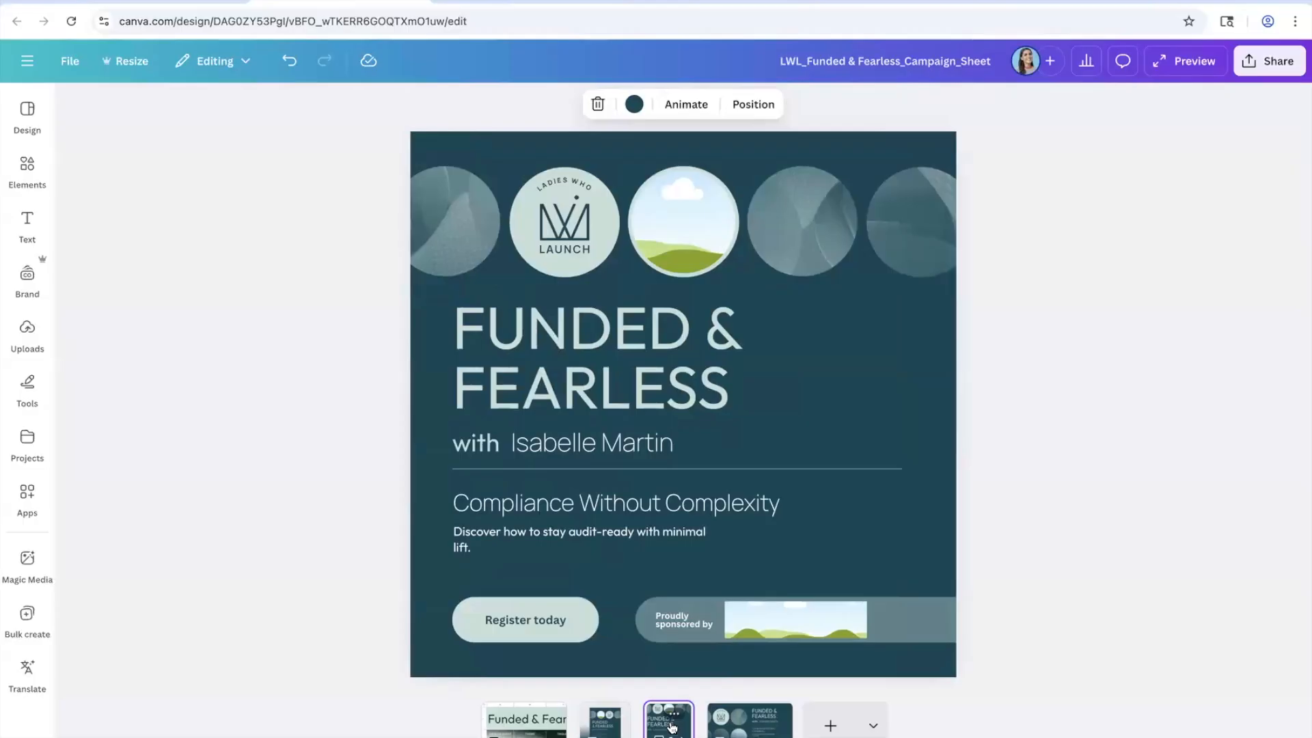
pyautogui.click(759, 731)
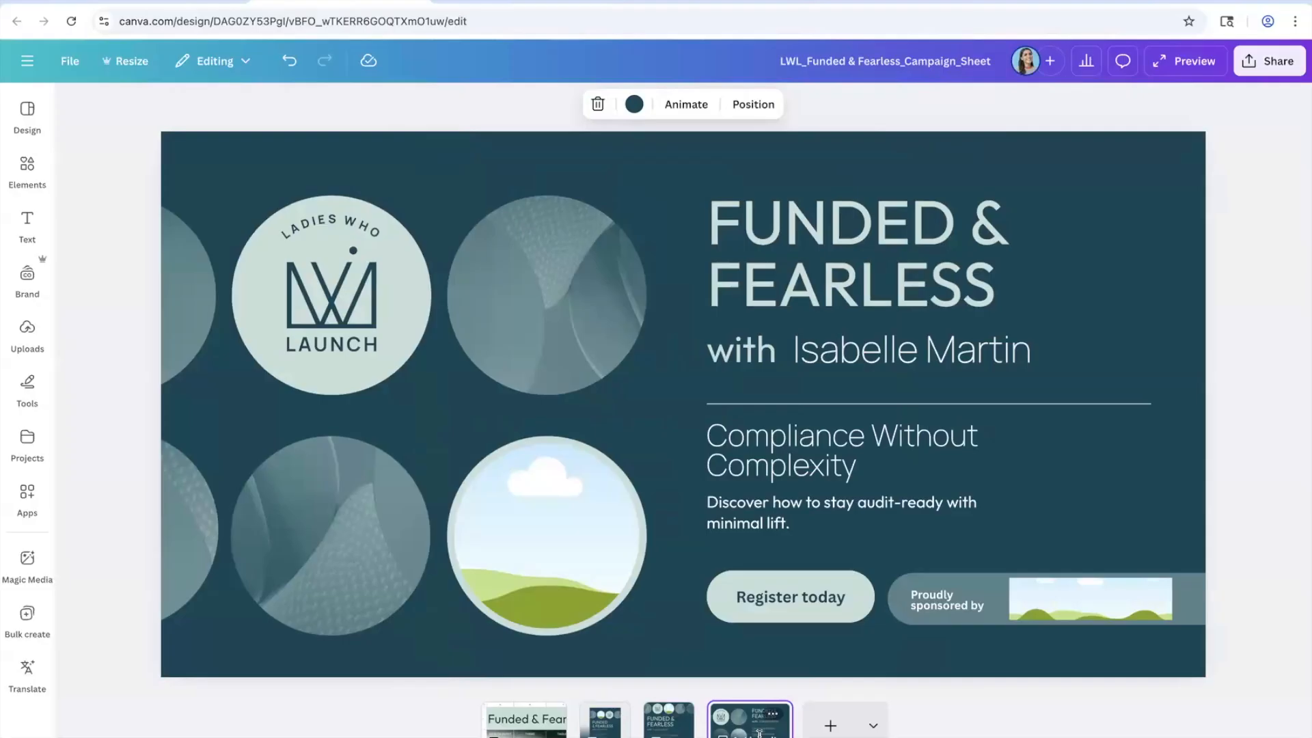
pyautogui.click(541, 730)
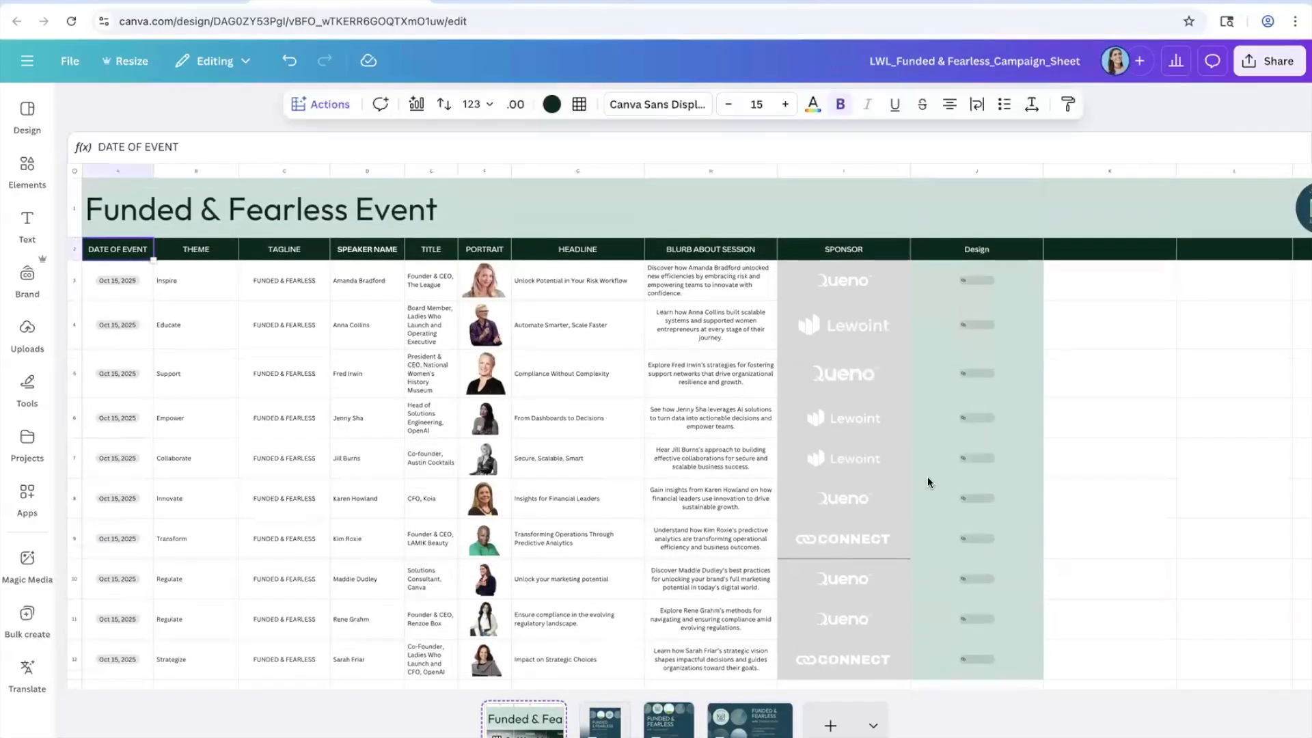
# Step: Start Bulk create from the speaker table A2:I12 and continue to template choice
pyautogui.scroll(-2, 928, 481)
pyautogui.keyDown('shift'); pyautogui.click(894, 601); pyautogui.keyUp('shift')
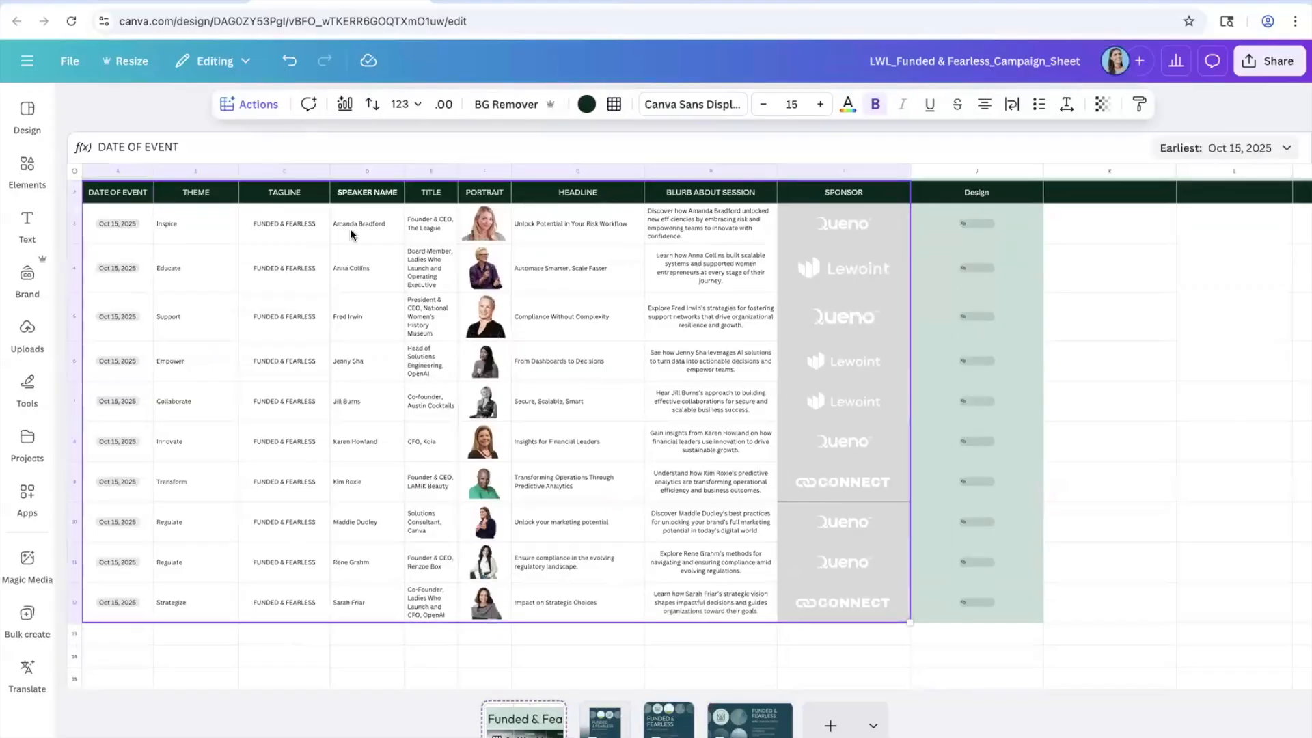
pyautogui.click(251, 106)
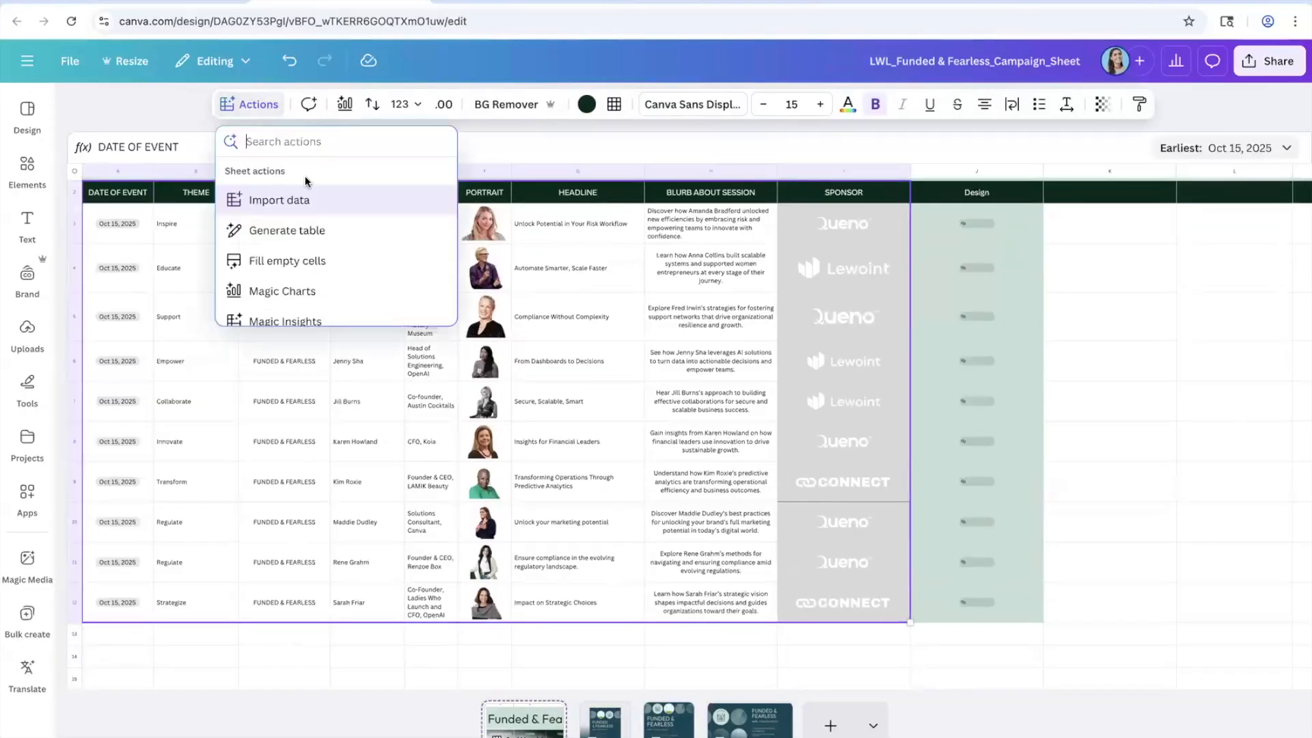
pyautogui.scroll(-2, 306, 213)
pyautogui.scroll(-1, 306, 213)
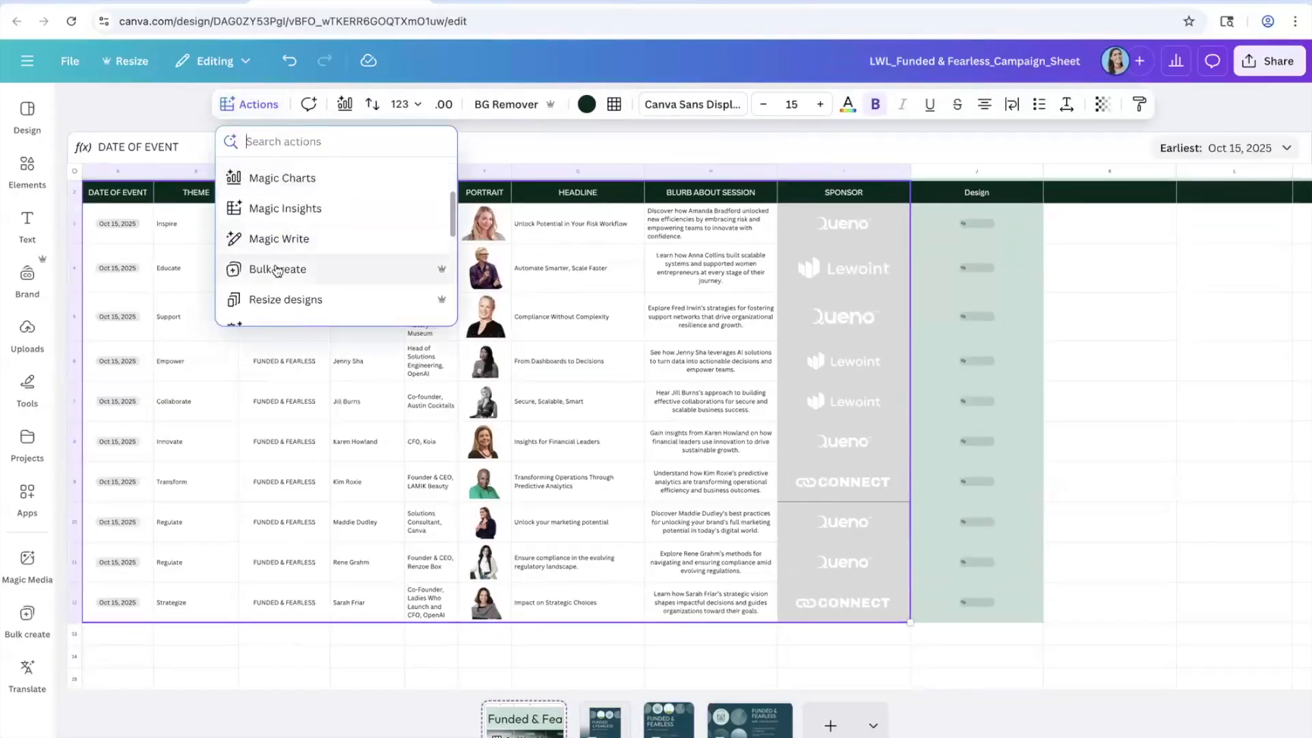
pyautogui.click(277, 270)
pyautogui.click(276, 704)
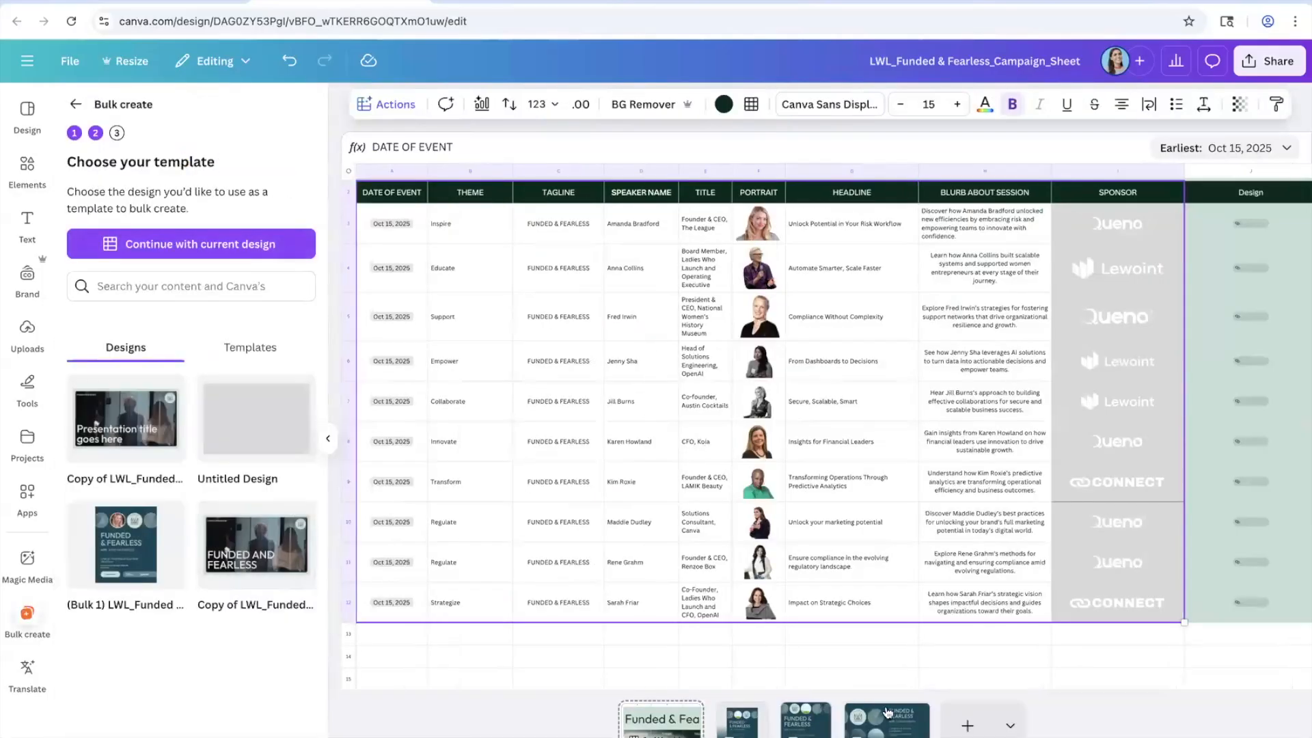
# Step: Use the current poster as the template, verify the headline's linked field, and proceed to 10 designs
pyautogui.click(234, 257)
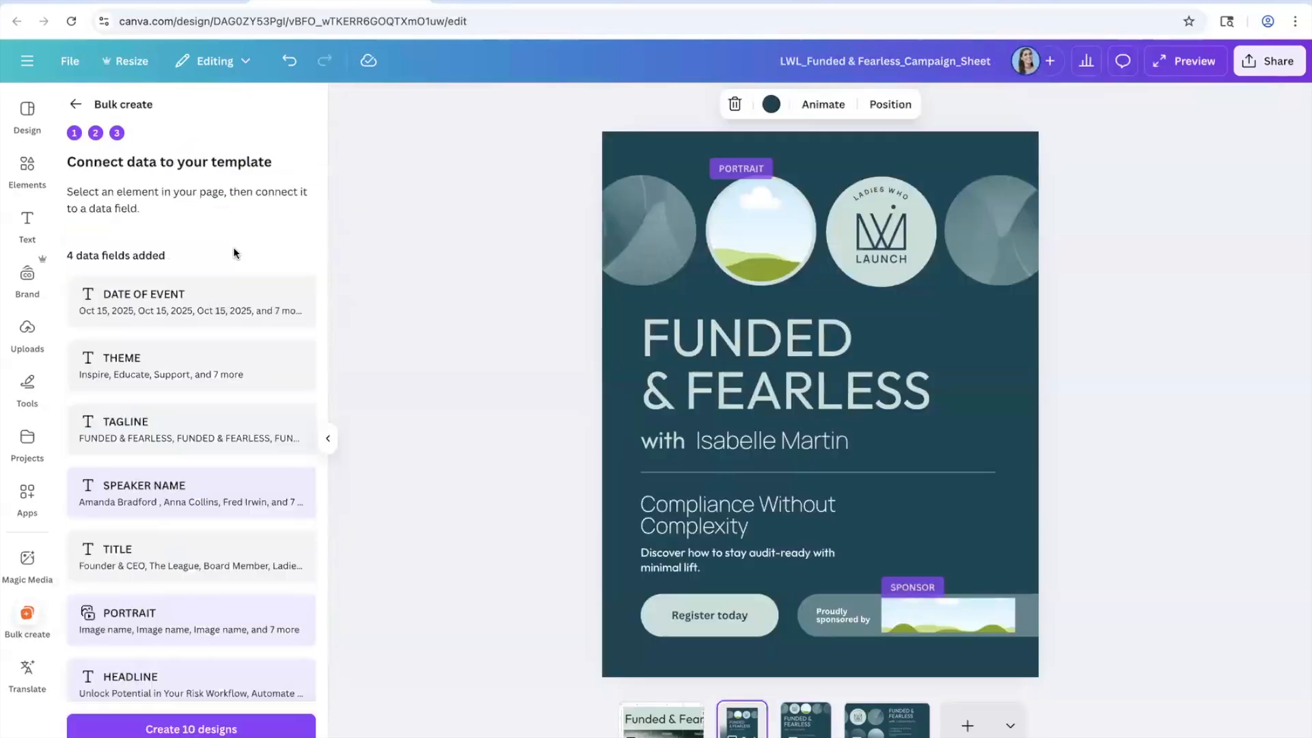
pyautogui.scroll(-3, 216, 494)
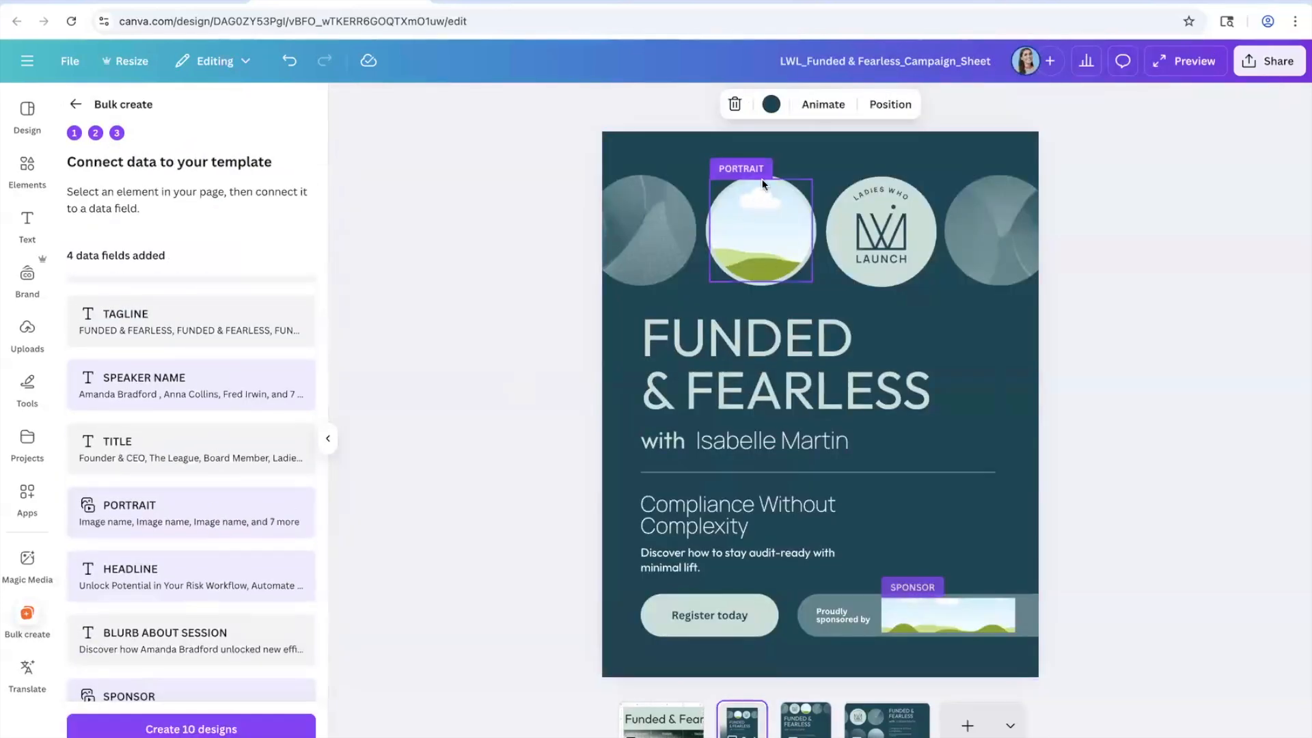
pyautogui.scroll(3, 743, 183)
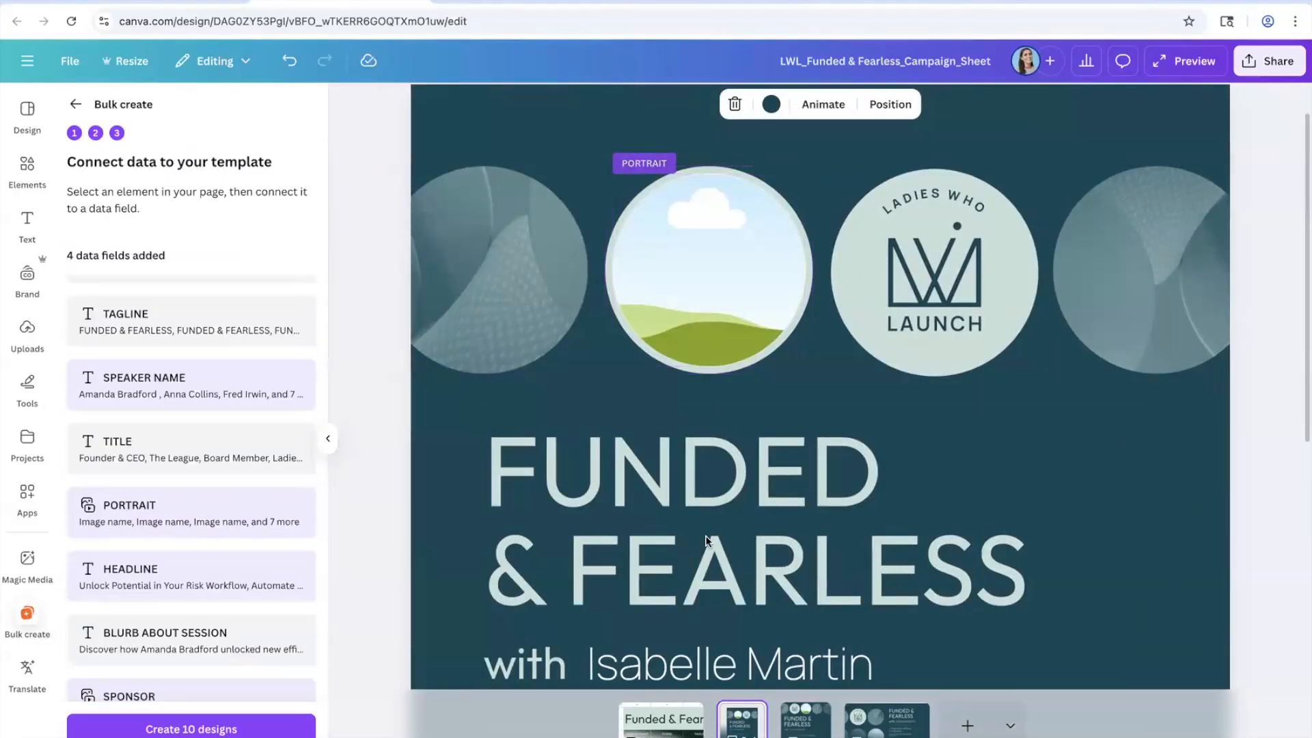
pyautogui.scroll(-6, 410, 369)
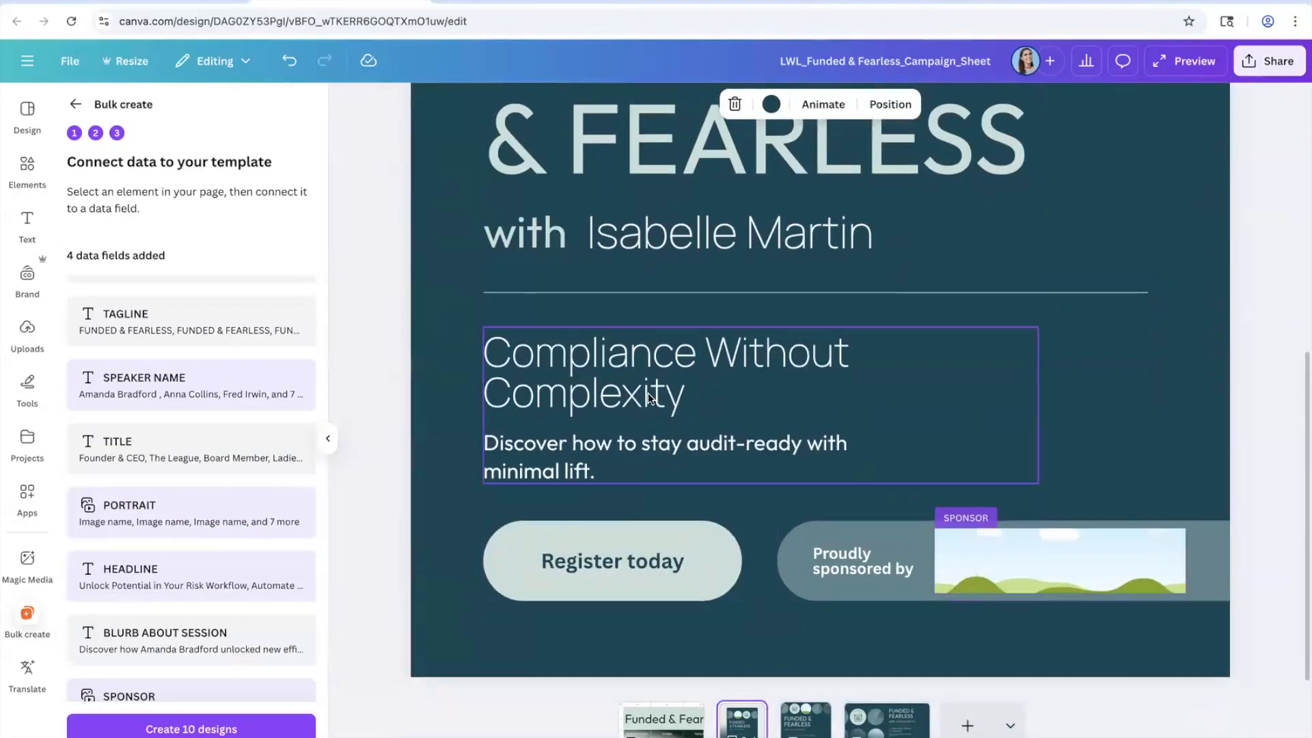
pyautogui.click(557, 366)
pyautogui.scroll(-1, 274, 615)
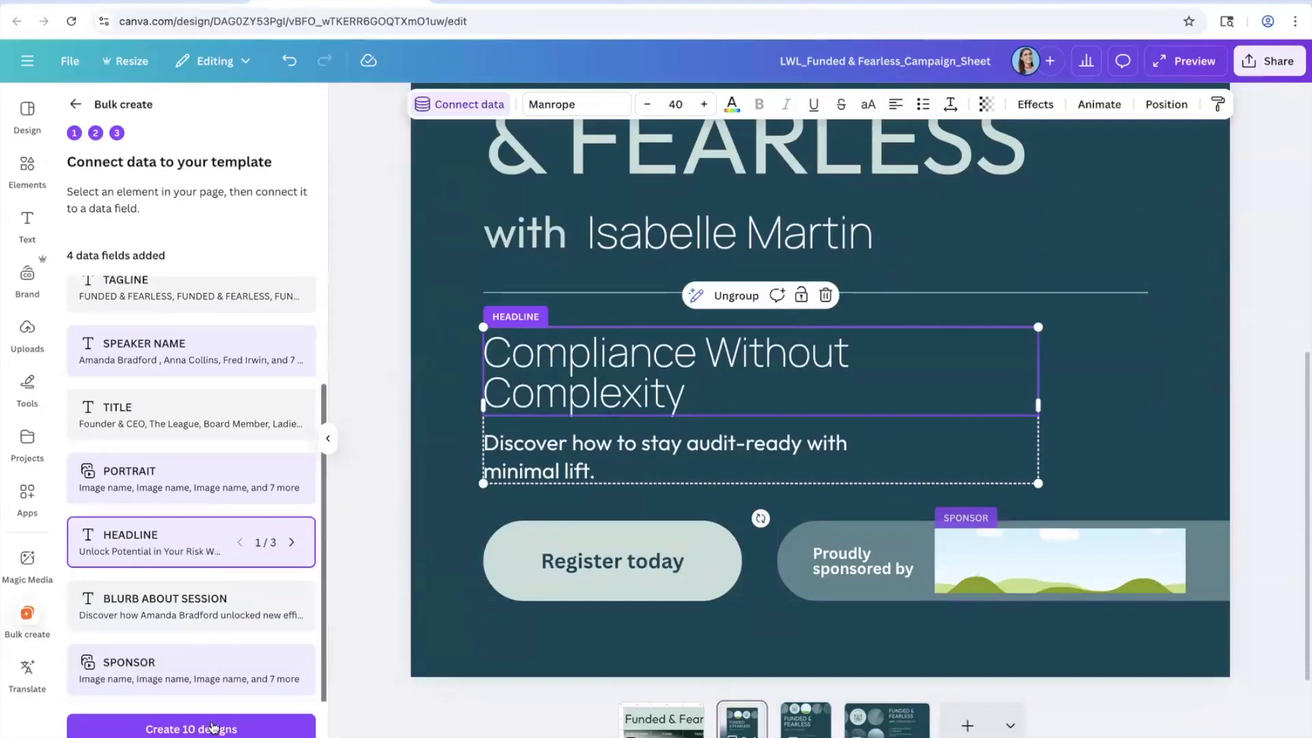
pyautogui.click(219, 726)
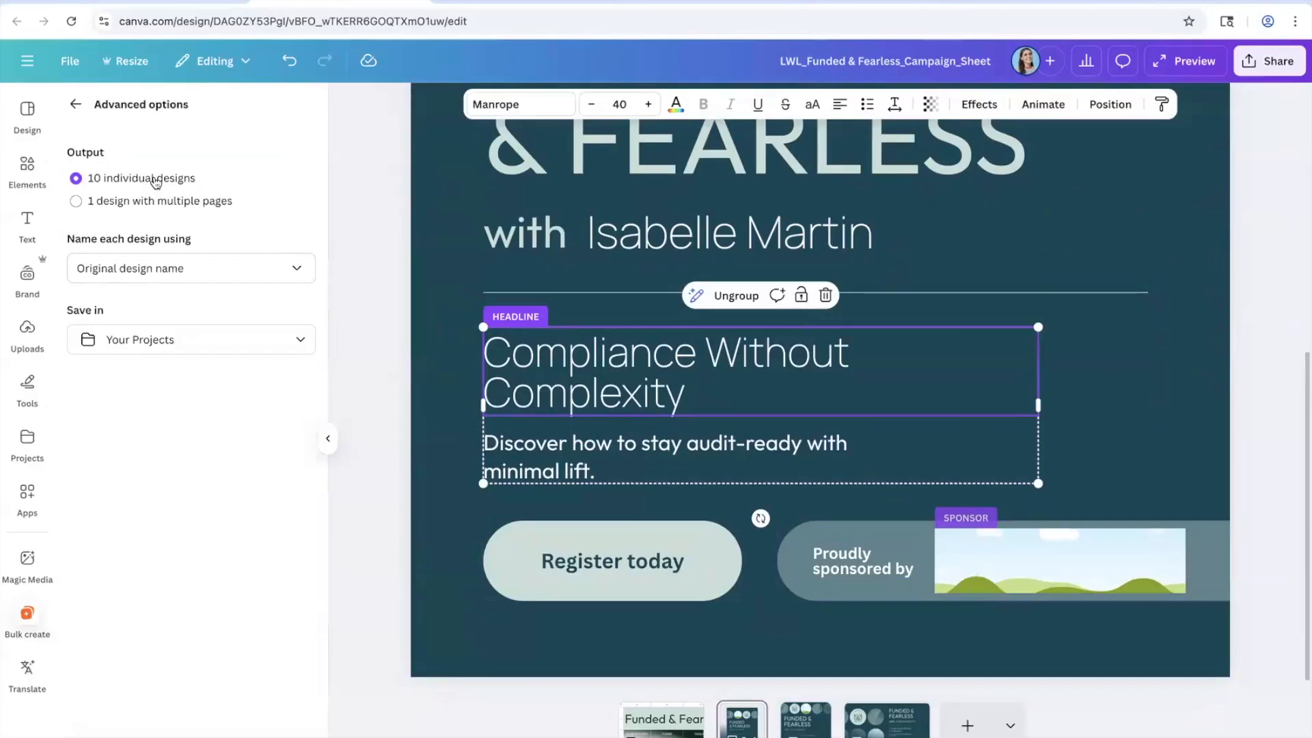
# Step: Generate one multi-page design and open it from the link in cell J5
pyautogui.click(160, 204)
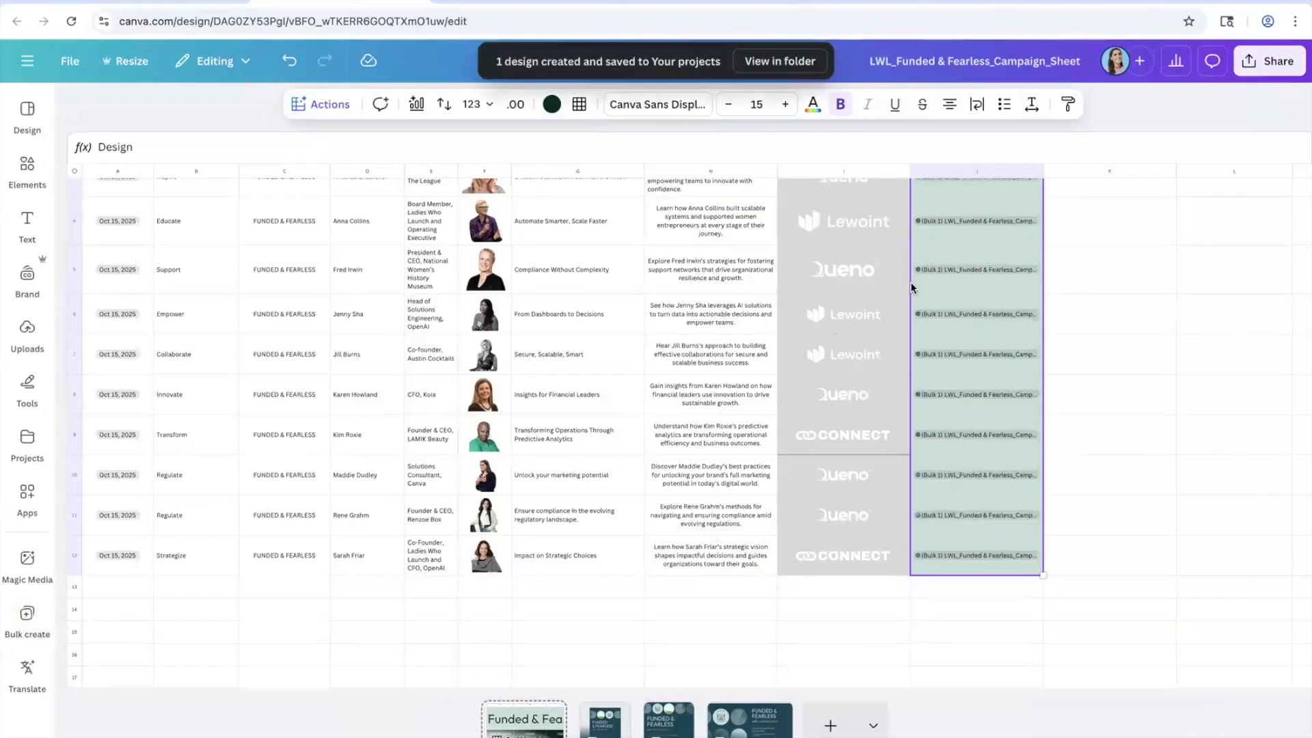
pyautogui.click(991, 270)
pyautogui.click(982, 337)
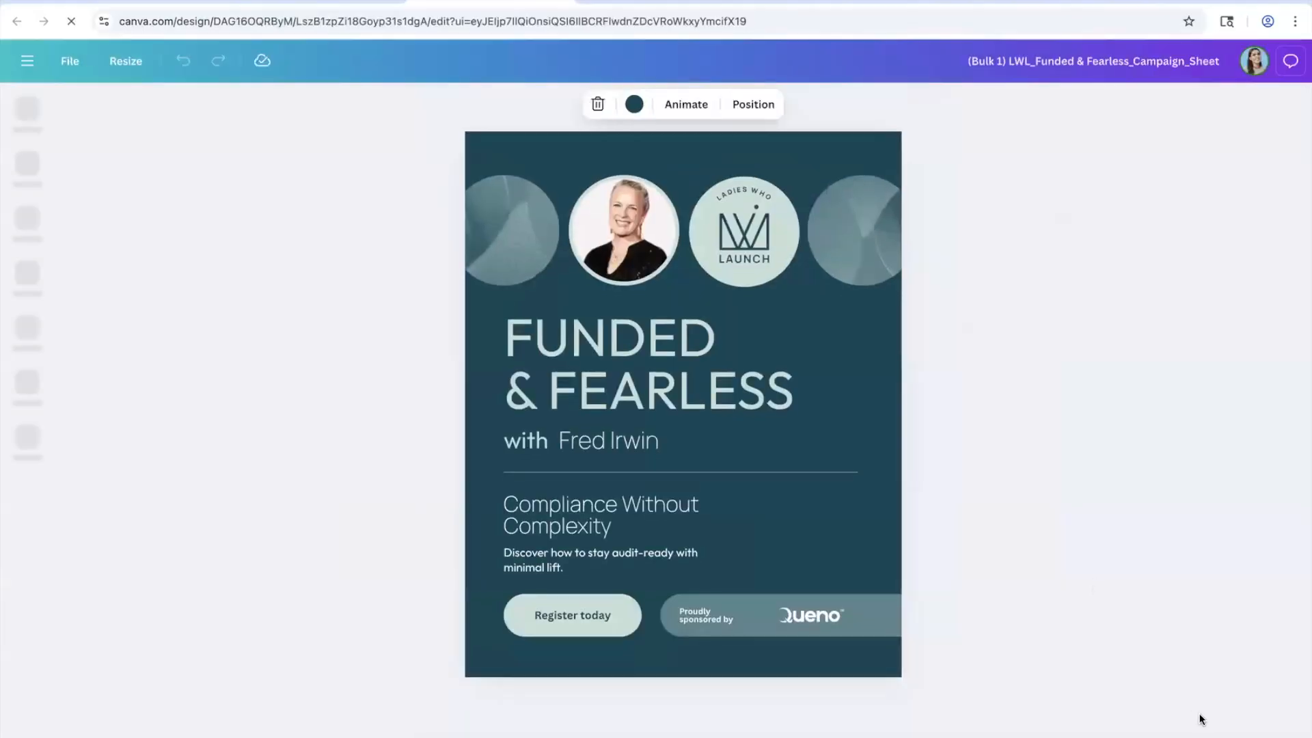
# Step: Browse the 30 generated pages in Grid view, opening individual speaker posts full-size
pyautogui.click(1265, 737)
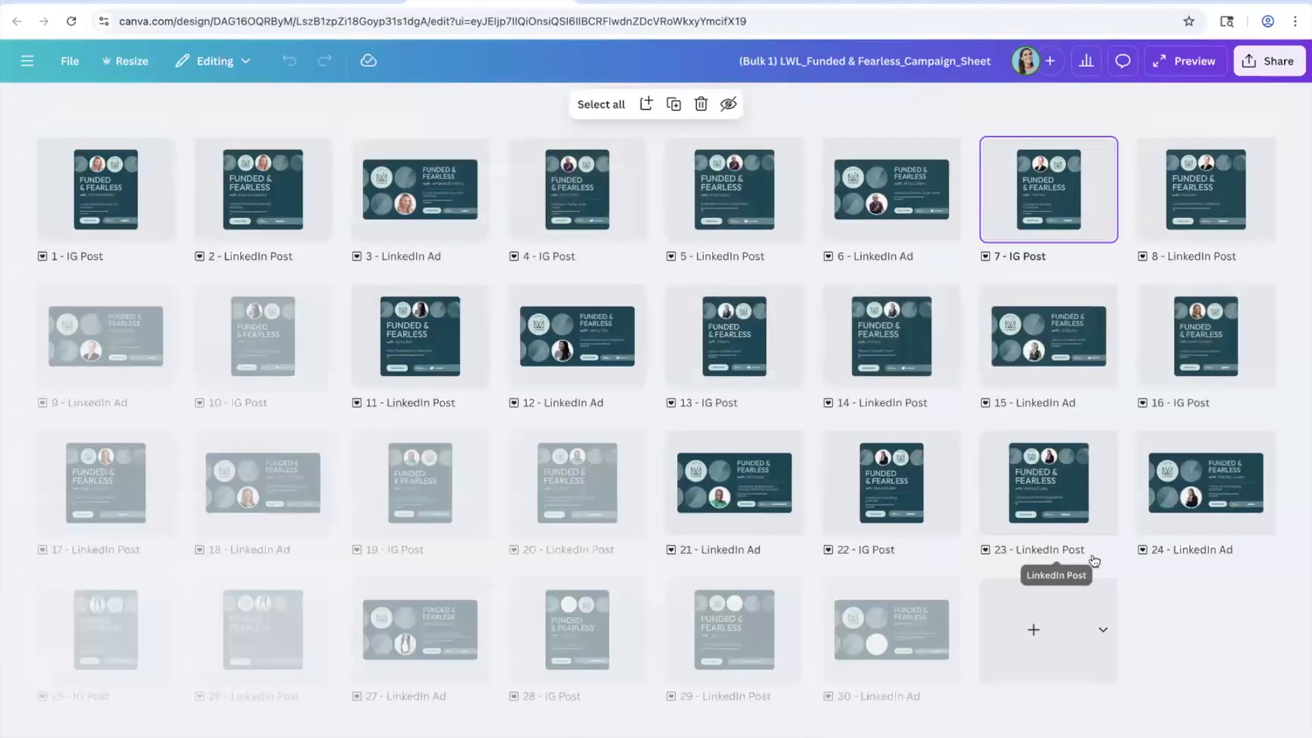
pyautogui.doubleClick(383, 486)
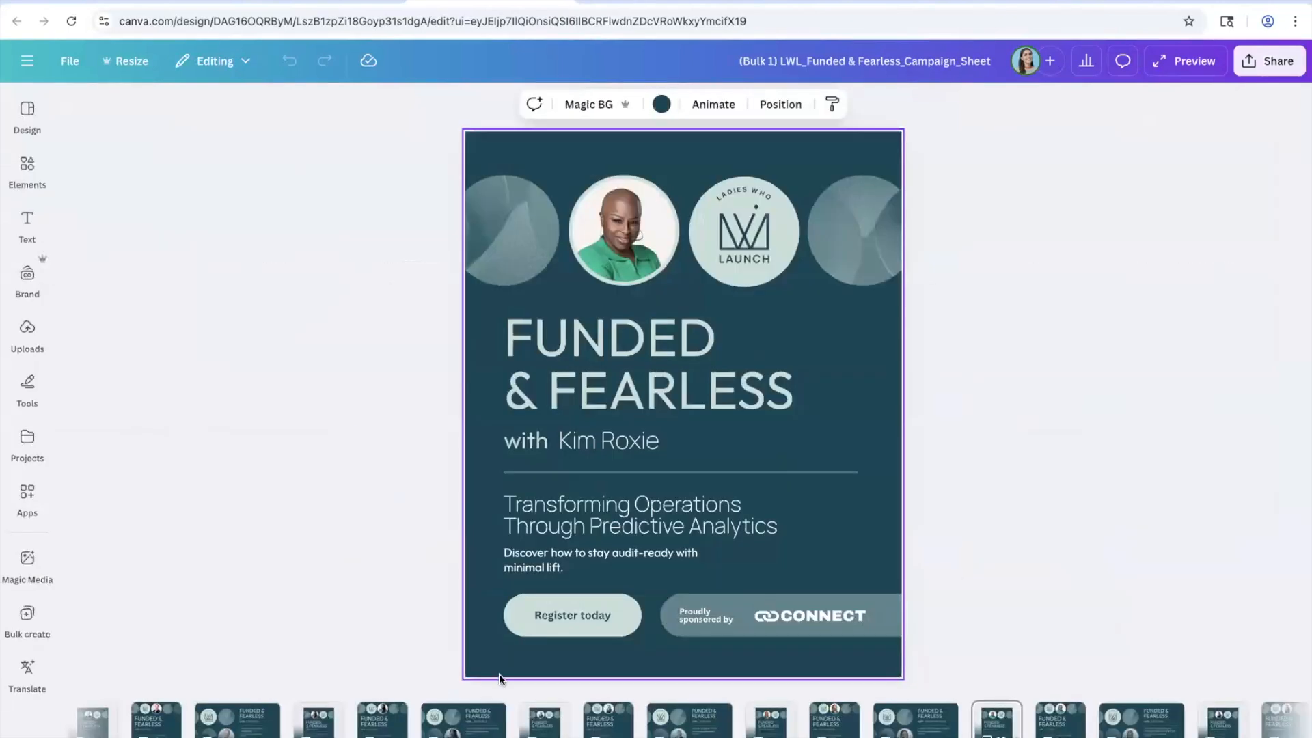
pyautogui.click(537, 717)
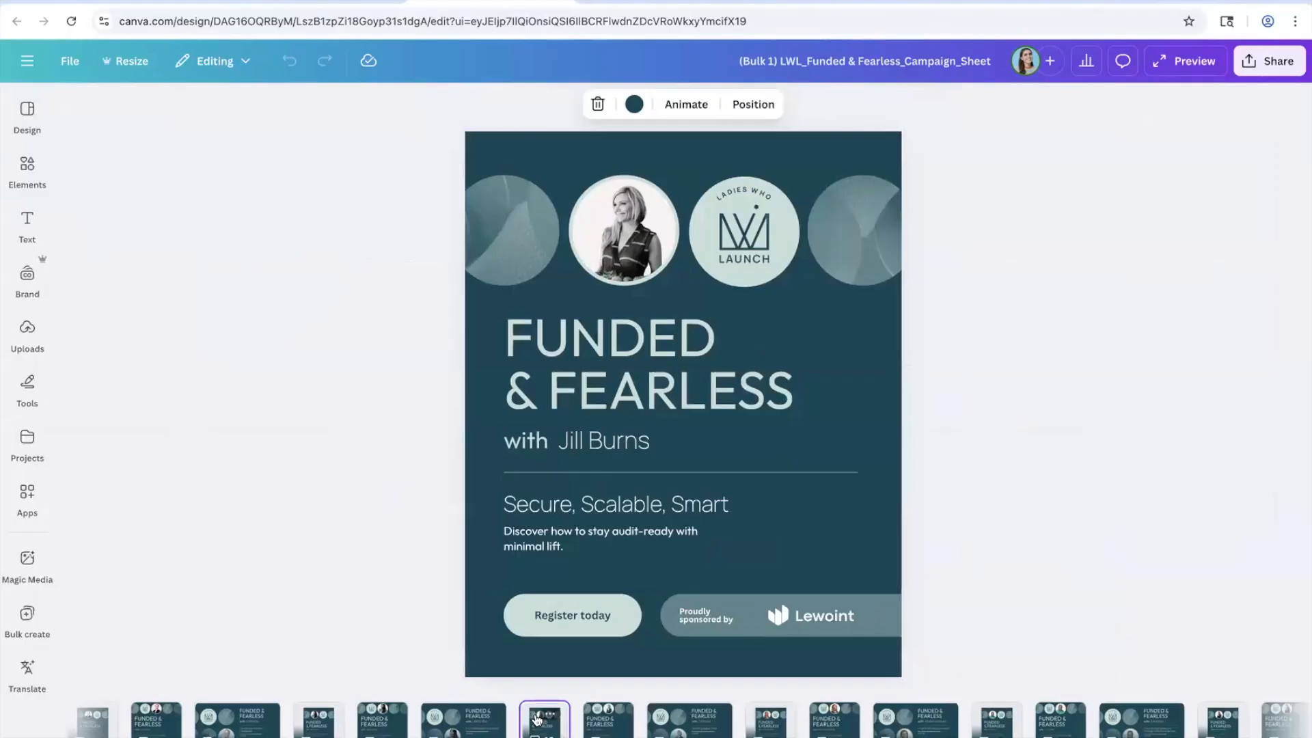
pyautogui.press('Right')
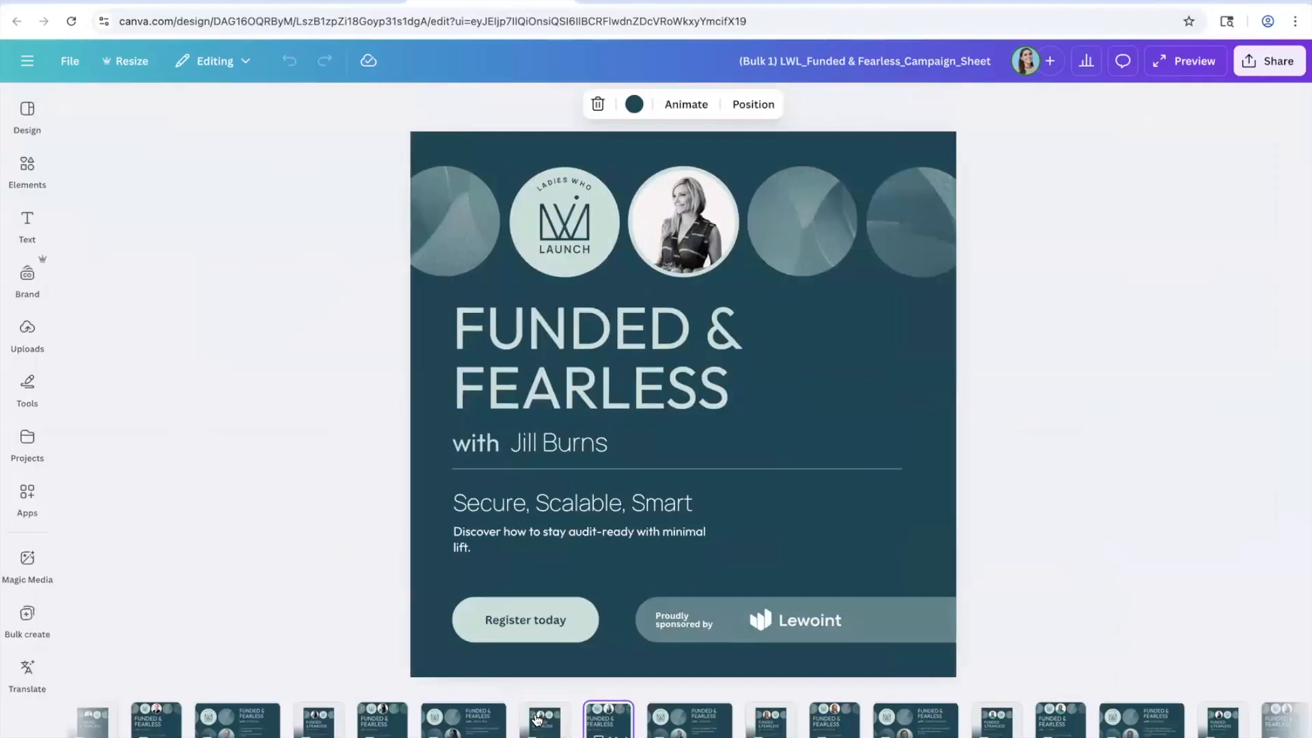
pyautogui.press('Right')
pyautogui.press('Right')
pyautogui.press('Right')
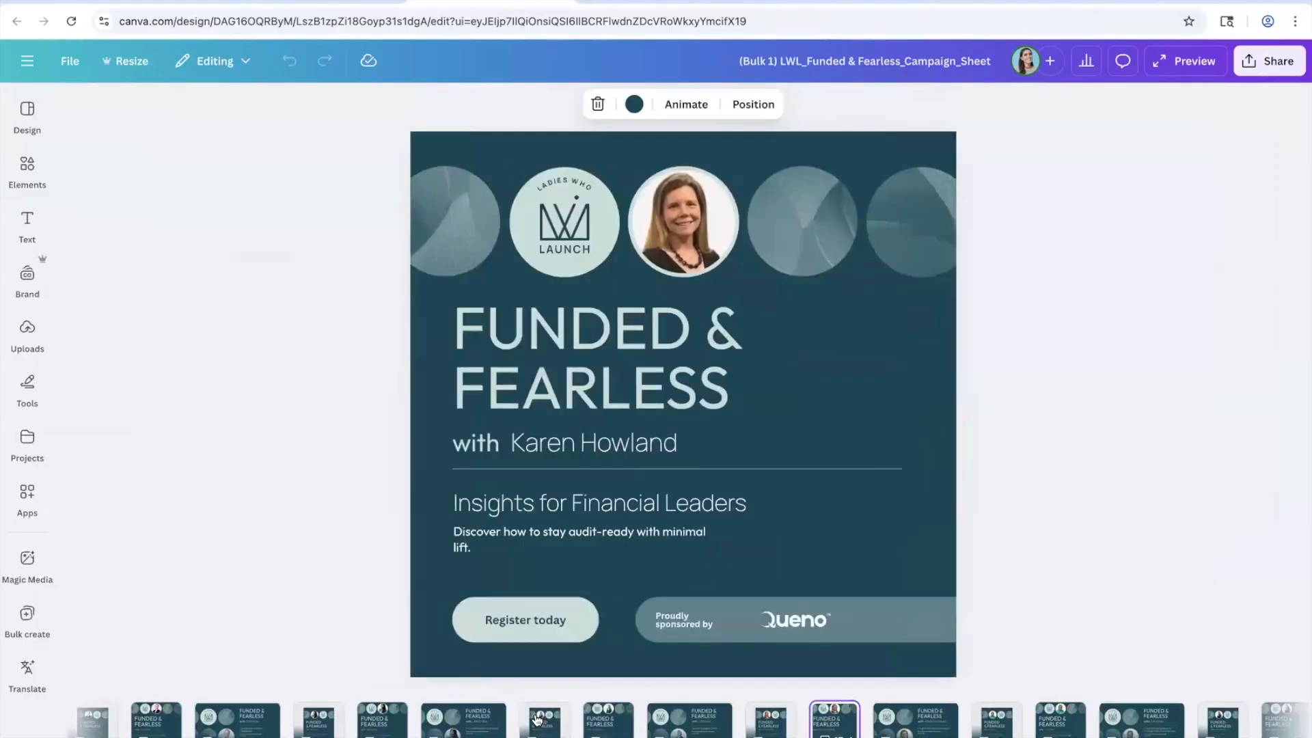